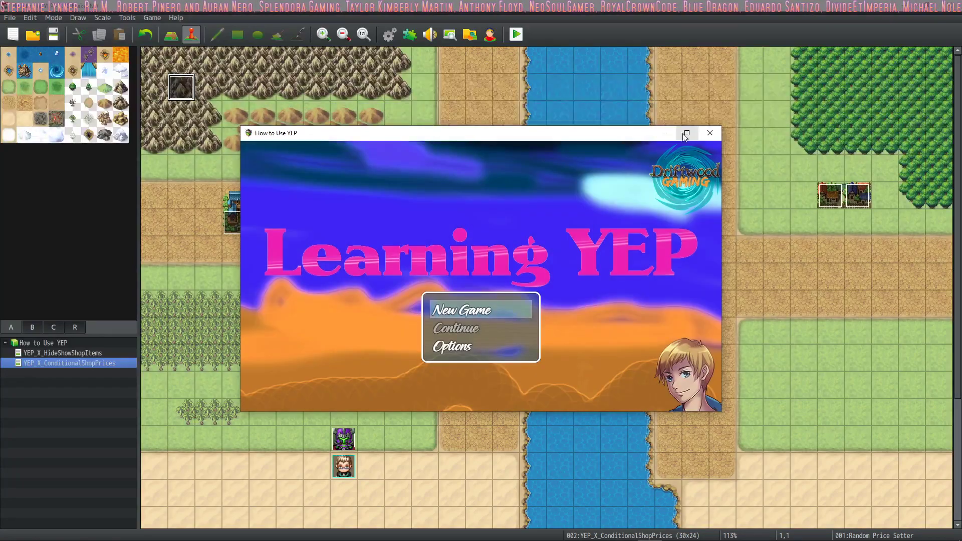
# Maximize the playtest window and start a New Game from the title menu
pyautogui.click(686, 135)
pyautogui.press('Down')
pyautogui.press('Up')
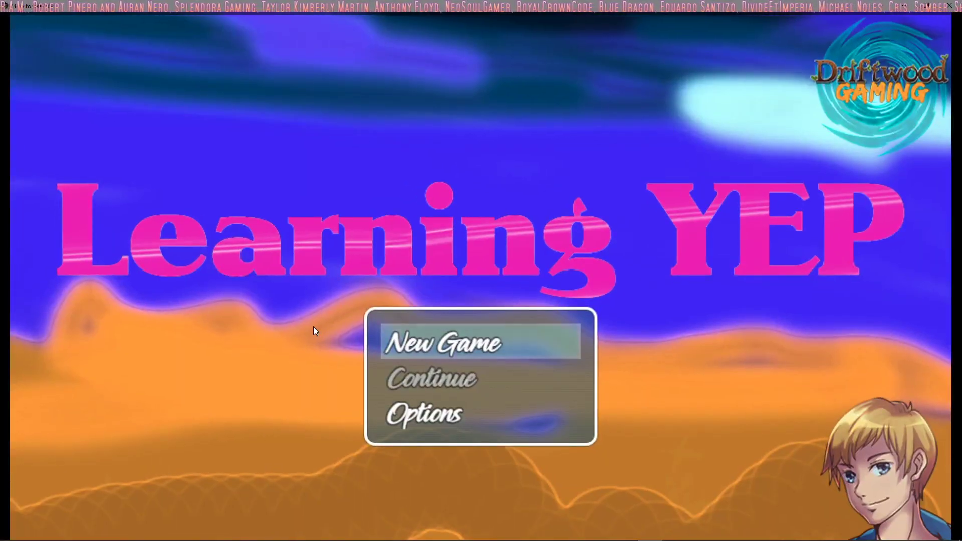
pyautogui.press('Return')
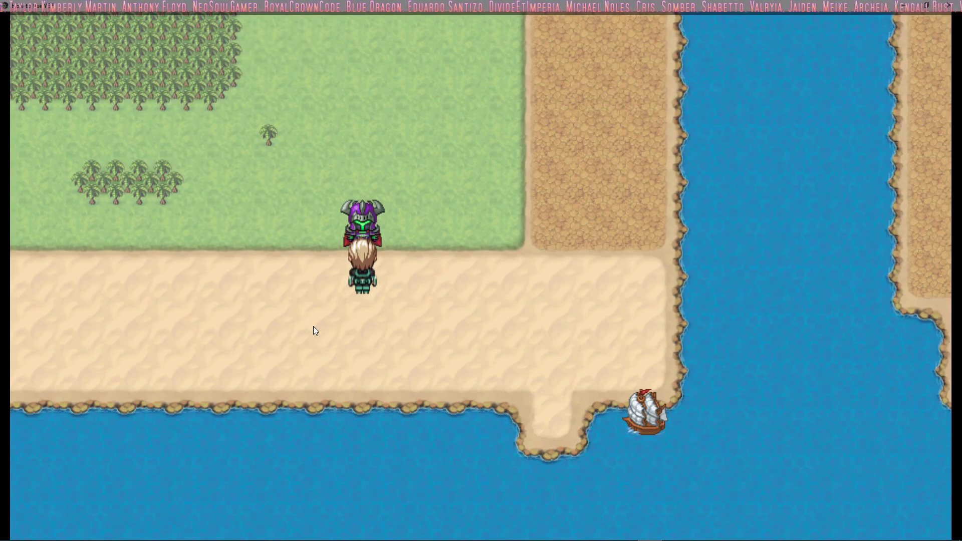
# Talk to the NPC and answer No to empowering Evolving Fire (DOT), entering the desert battle
pyautogui.press('Return')
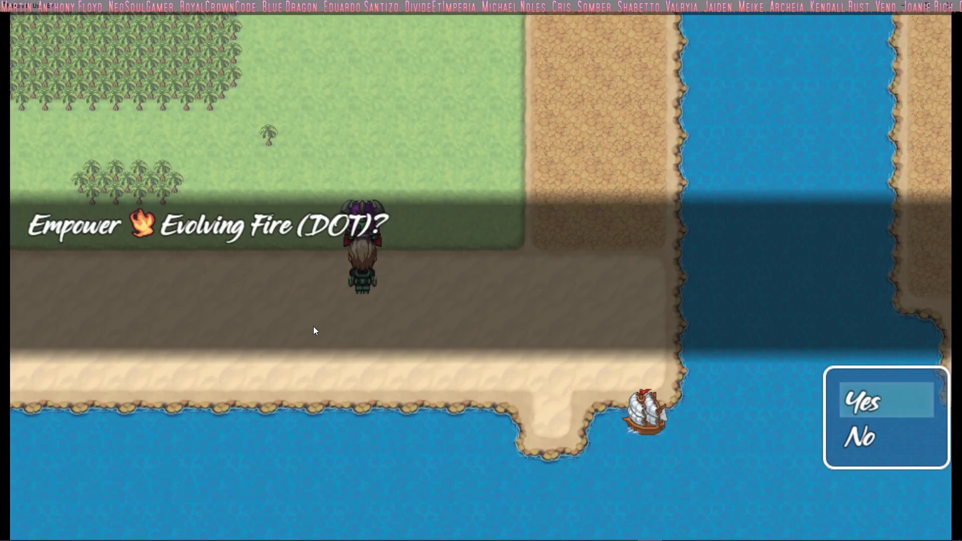
pyautogui.press('Down')
pyautogui.press('Return')
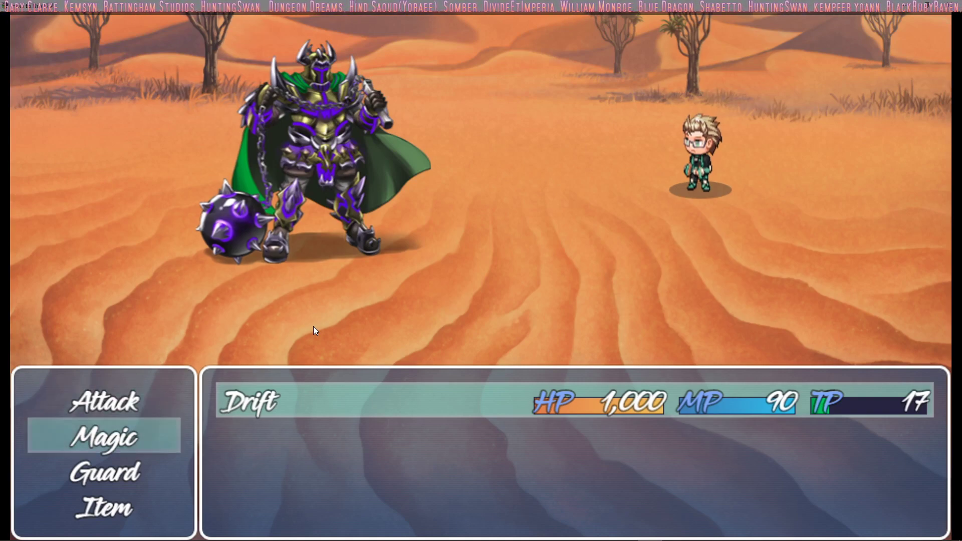
# Cast Evolving Fire at Thanos for the first three turns, starting at 169 damage
pyautogui.press('Return')
pyautogui.press('Right')
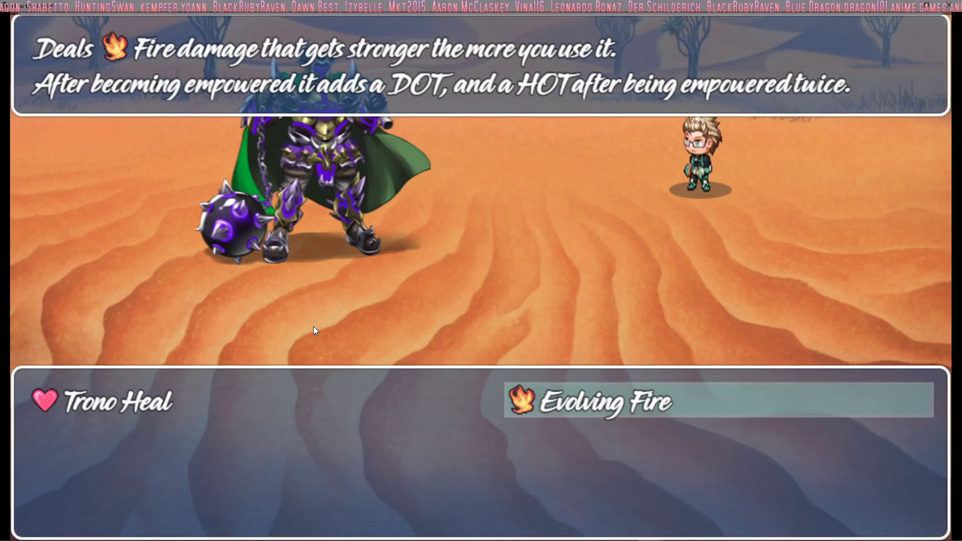
pyautogui.press('Return')
pyautogui.press('Return')
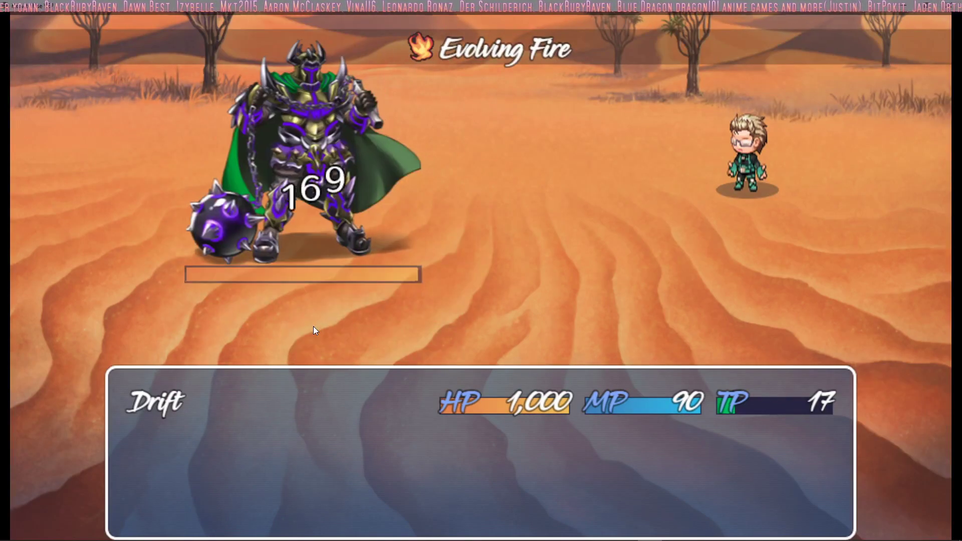
pyautogui.press('Down')
pyautogui.press('Return')
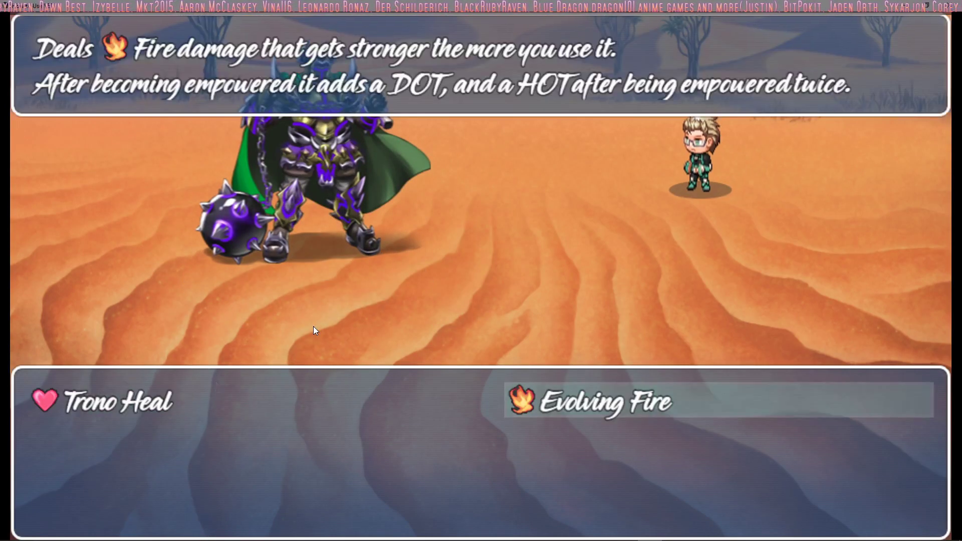
pyautogui.press('Return')
pyautogui.press('Return')
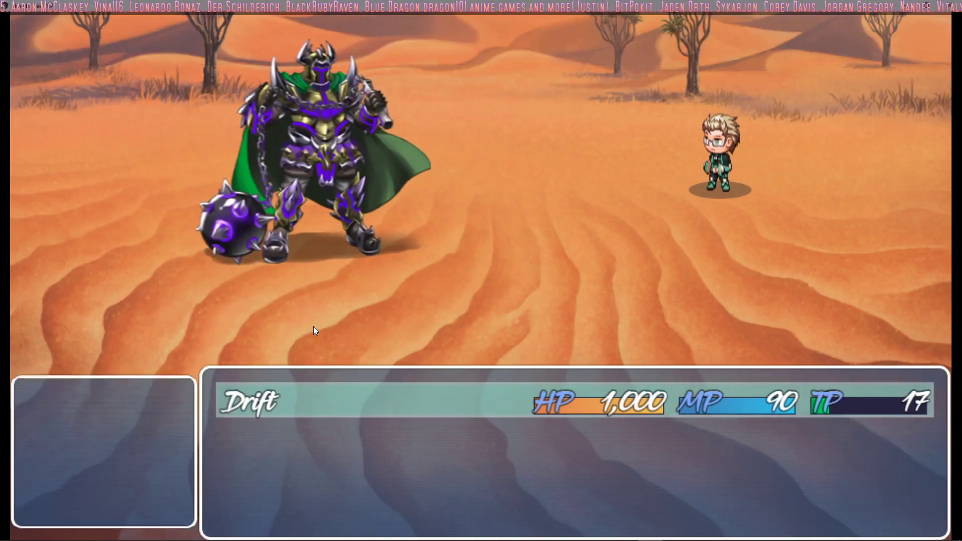
pyautogui.press('Down')
pyautogui.press('Return')
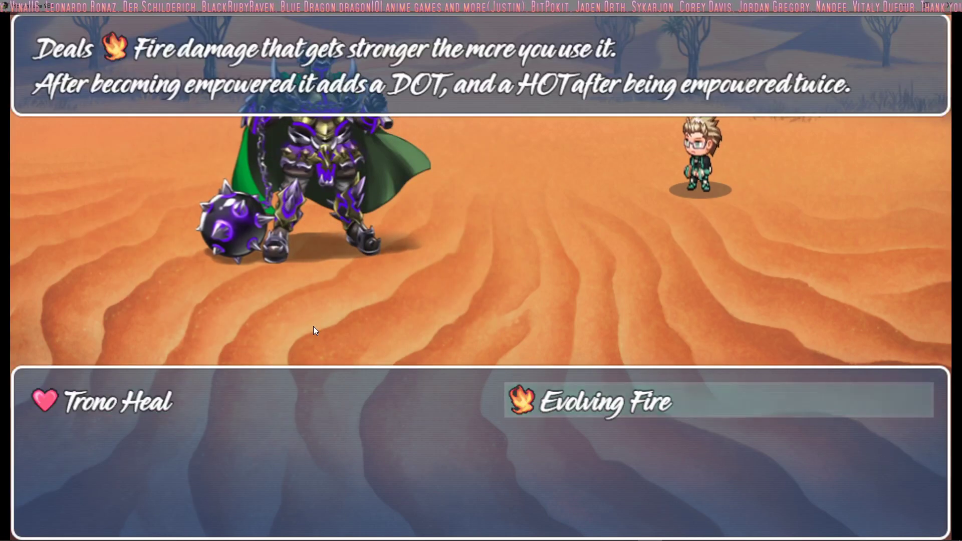
pyautogui.press('Return')
pyautogui.press('Return')
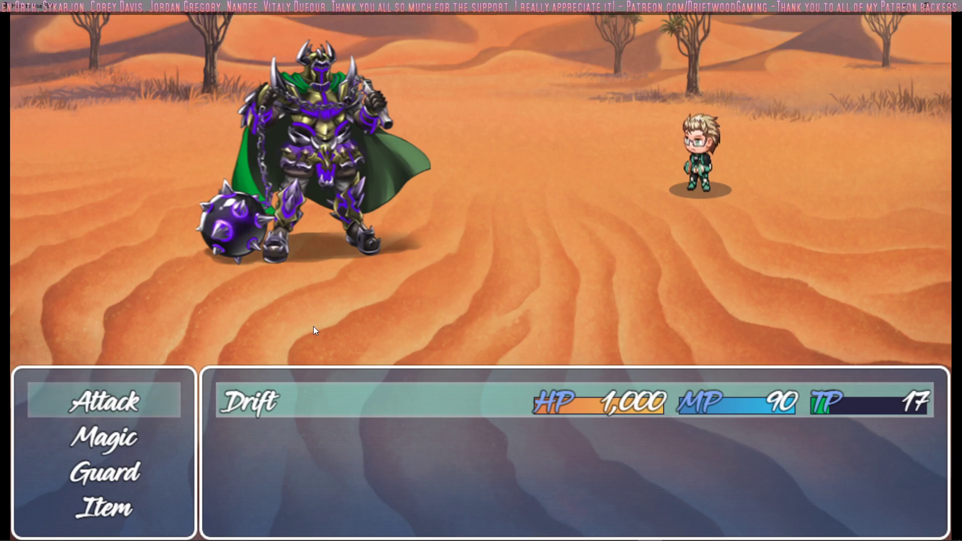
# Keep casting Evolving Fire at Thanos, hits passing 250, until Drift wins
pyautogui.press('Down')
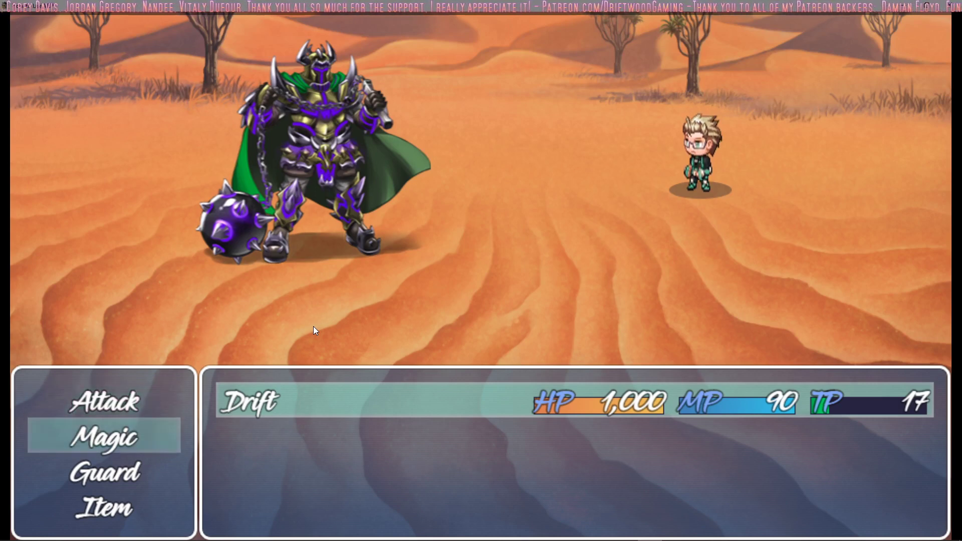
pyautogui.press('Return')
pyautogui.press('Return')
pyautogui.press('Return')
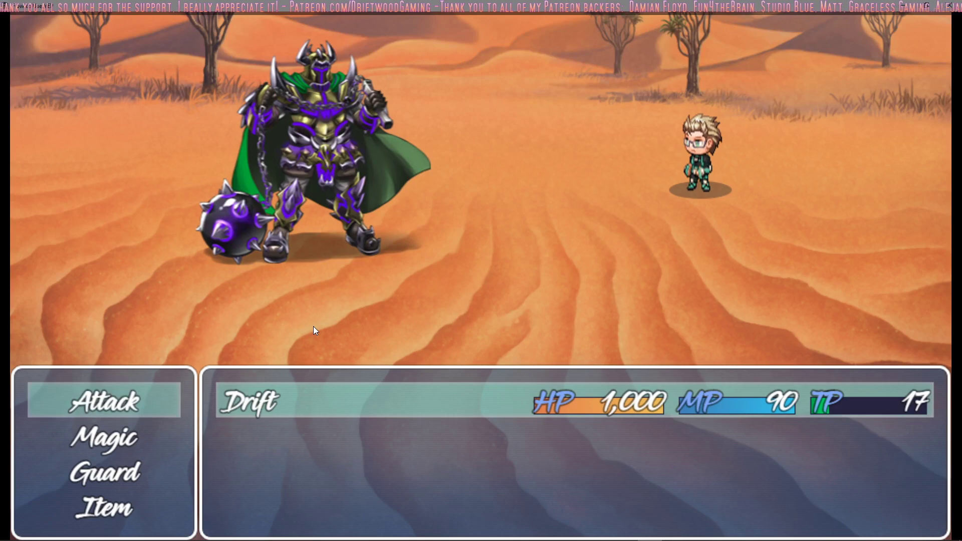
pyautogui.press('Down')
pyautogui.press('Return')
pyautogui.press('Return')
pyautogui.press('Return')
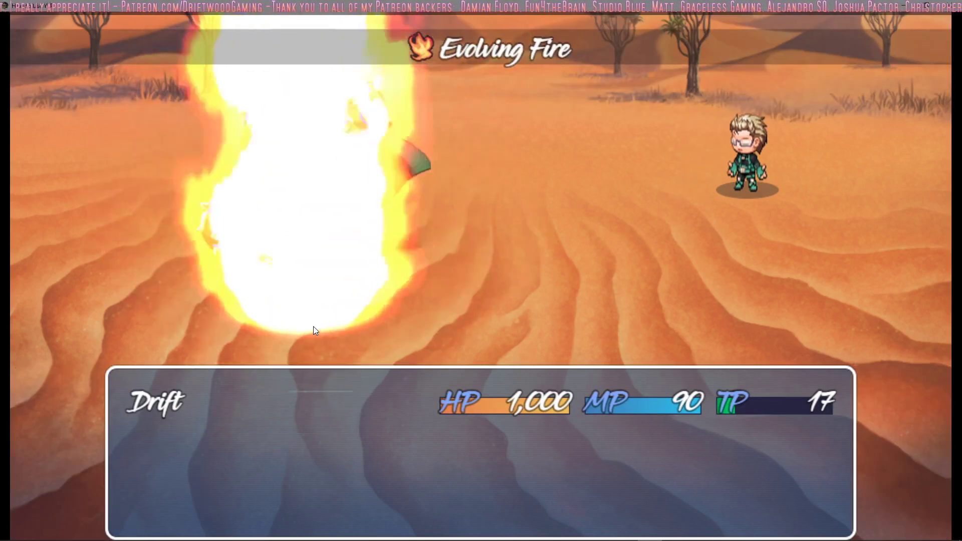
pyautogui.press('Down')
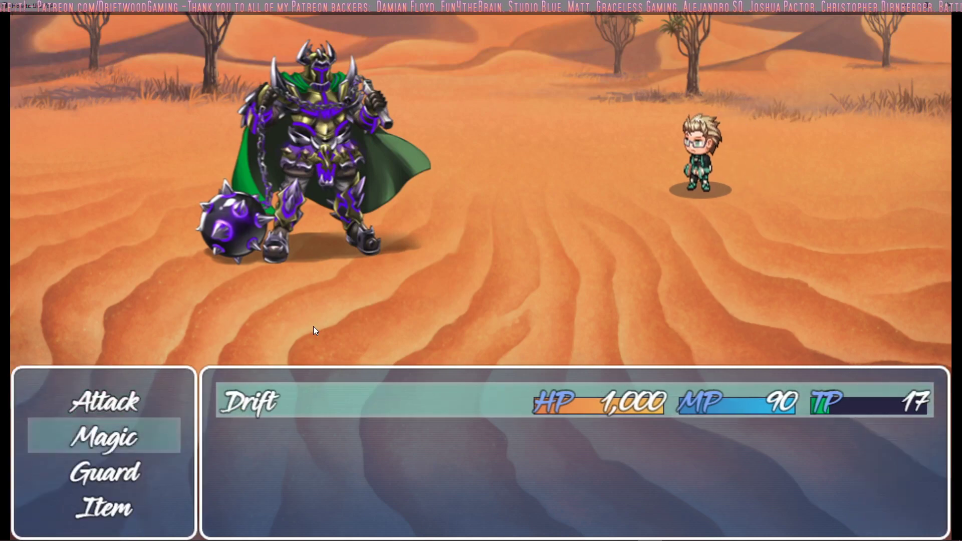
pyautogui.press('Return')
pyautogui.press('Return')
pyautogui.press('Return')
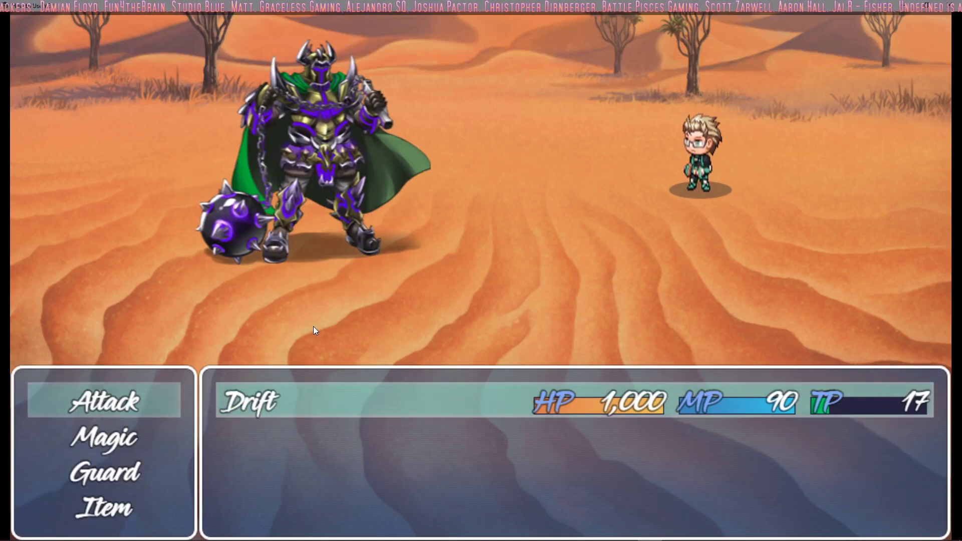
pyautogui.press('Down')
pyautogui.press('Return')
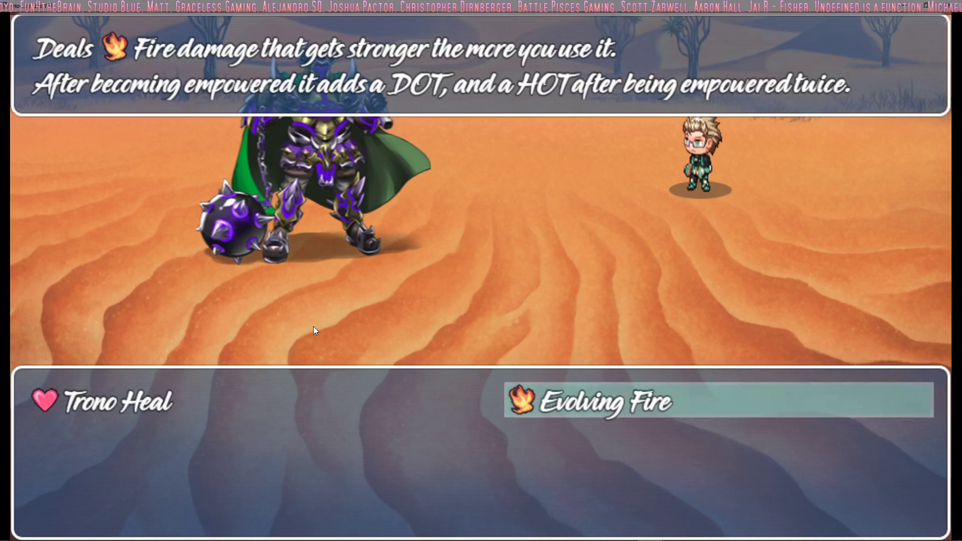
pyautogui.press('Return')
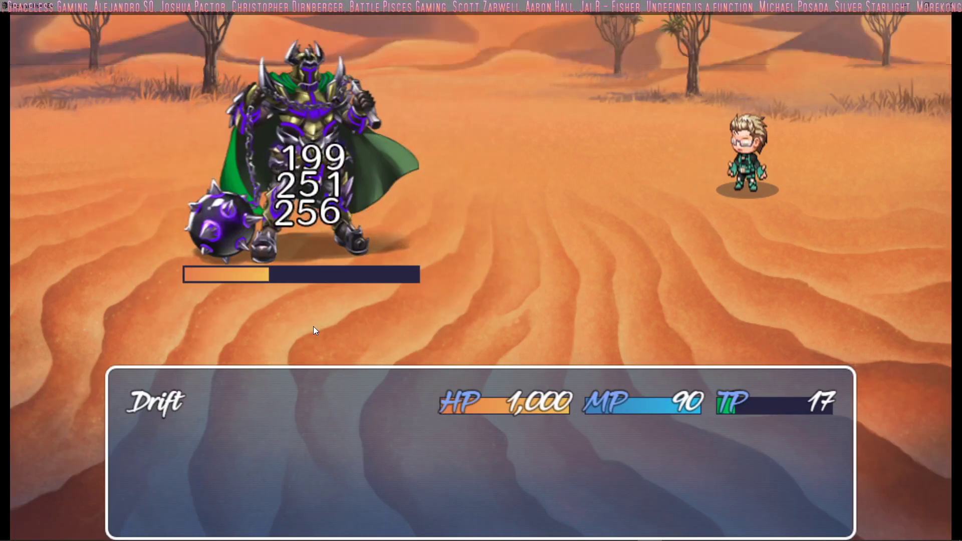
pyautogui.press('Down')
pyautogui.press('Return')
pyautogui.press('Return')
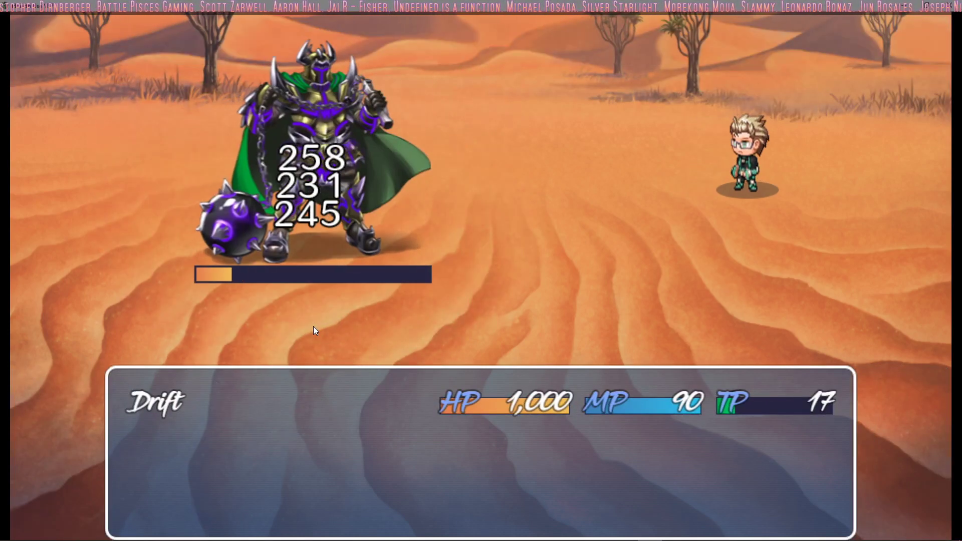
pyautogui.press('Return')
pyautogui.press('Return')
pyautogui.press('Return')
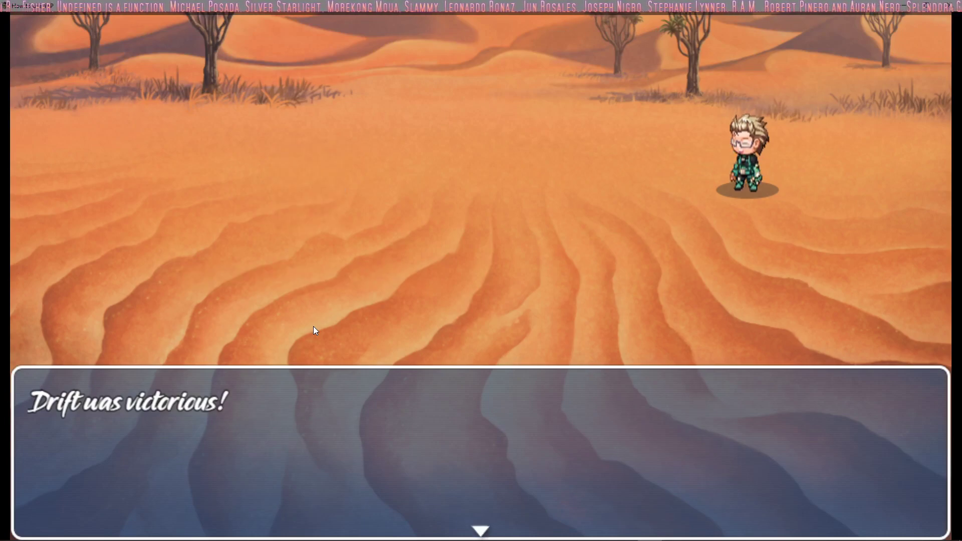
# Dismiss the victory message, answer the DOT prompt, and accept the Evolving Fire (HOT) empowerment
pyautogui.press('Return')
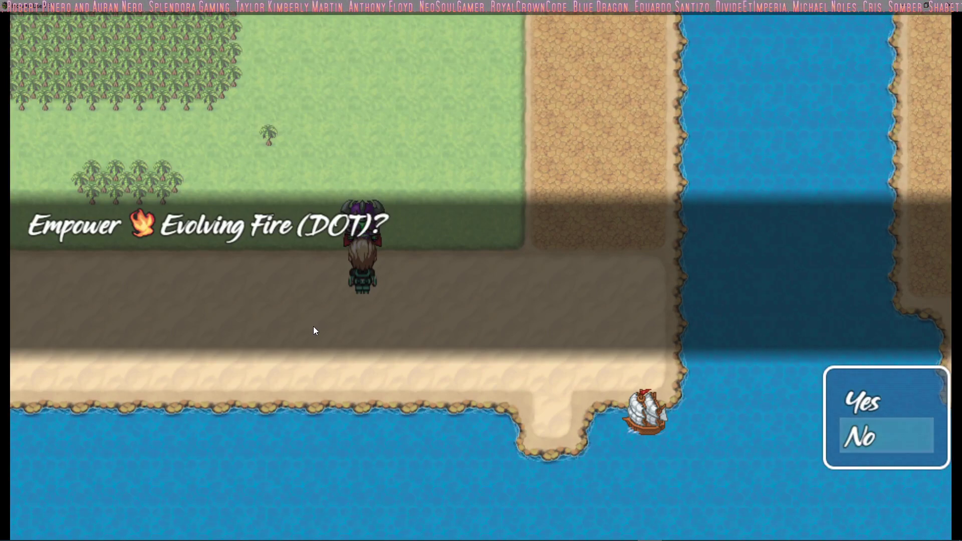
pyautogui.press('Return')
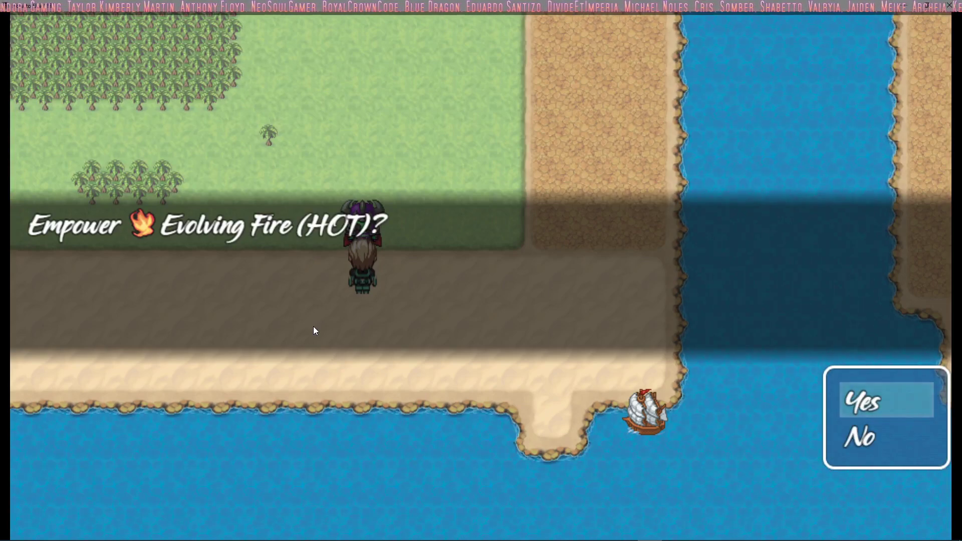
pyautogui.press('Return')
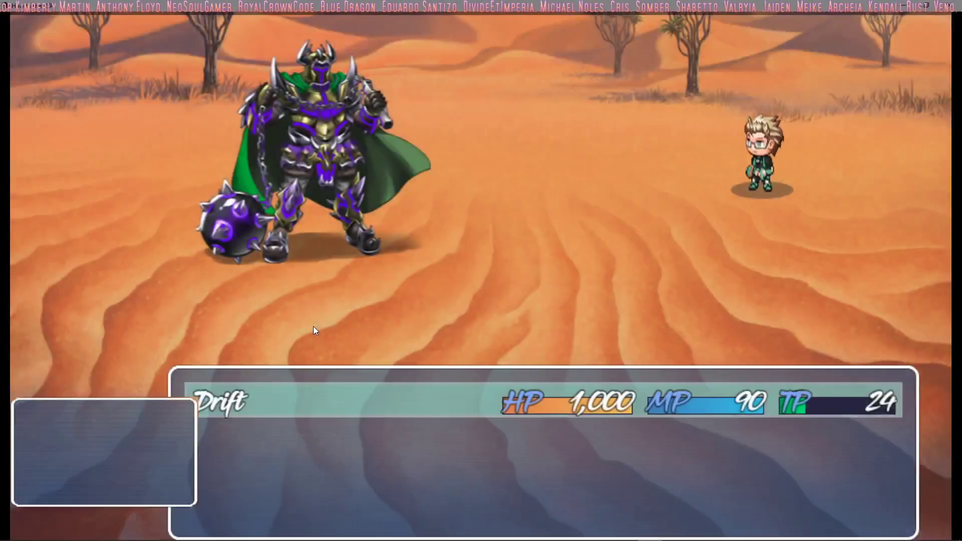
# Cast empowered Evolving Fire at Thanos every turn, its stacking buff healing Drift, until he falls
pyautogui.press('Return')
pyautogui.press('Return')
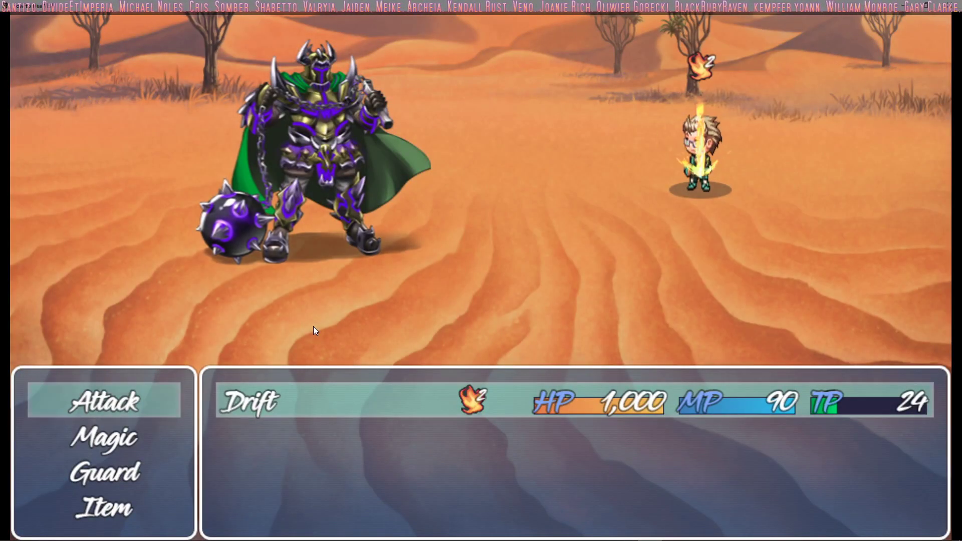
pyautogui.press('Down')
pyautogui.press('Return')
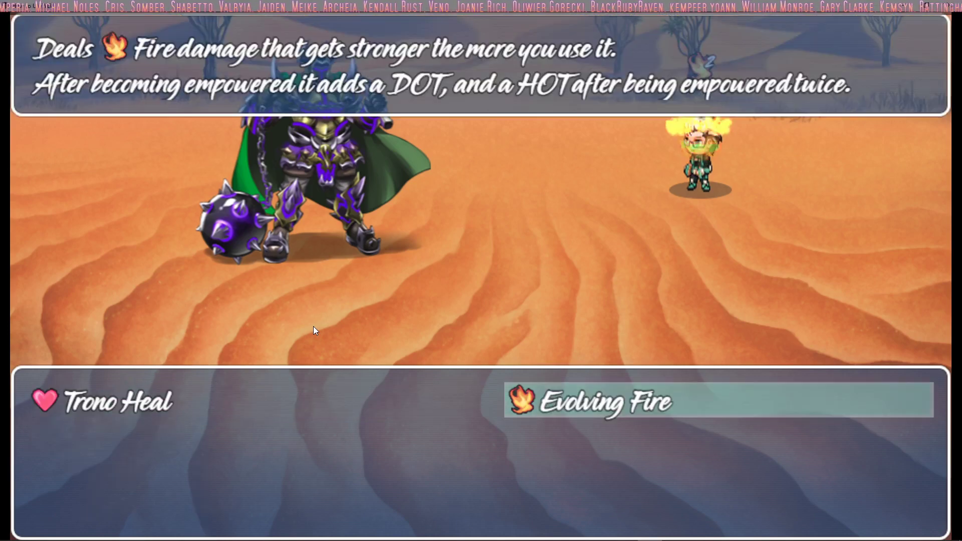
pyautogui.press('Return')
pyautogui.press('Return')
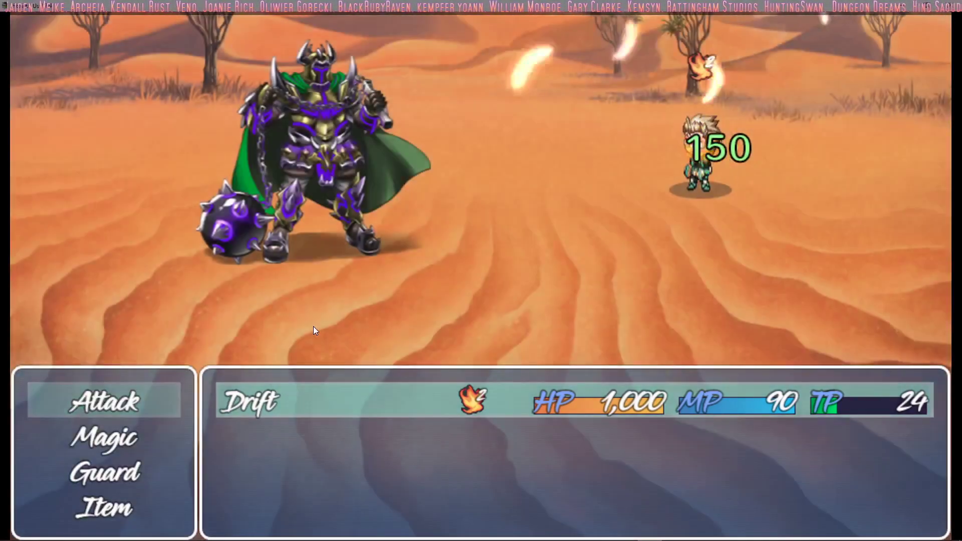
pyautogui.press('Down')
pyautogui.press('Return')
pyautogui.press('Return')
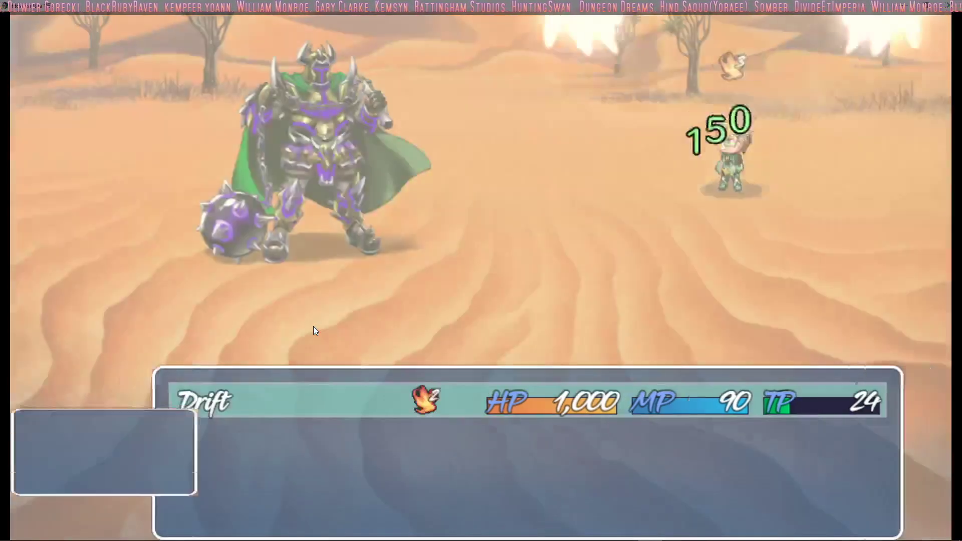
pyautogui.press('Down')
pyautogui.press('Return')
pyautogui.press('Return')
pyautogui.press('Return')
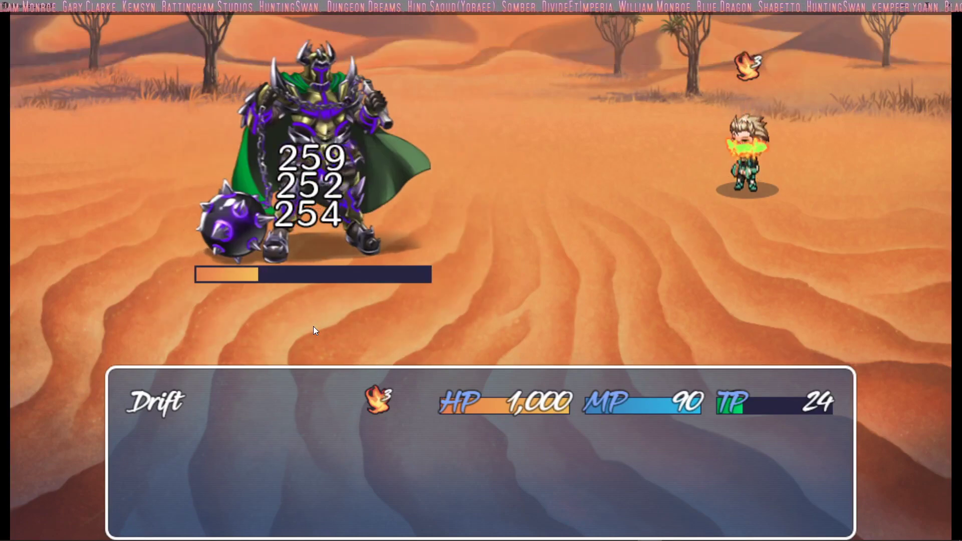
pyautogui.press('Return')
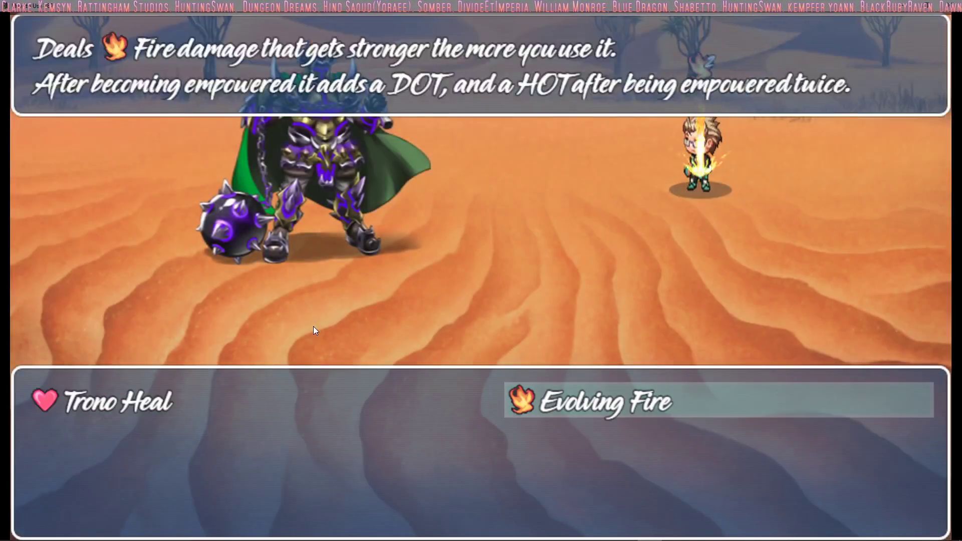
pyautogui.press('Return')
pyautogui.press('Return')
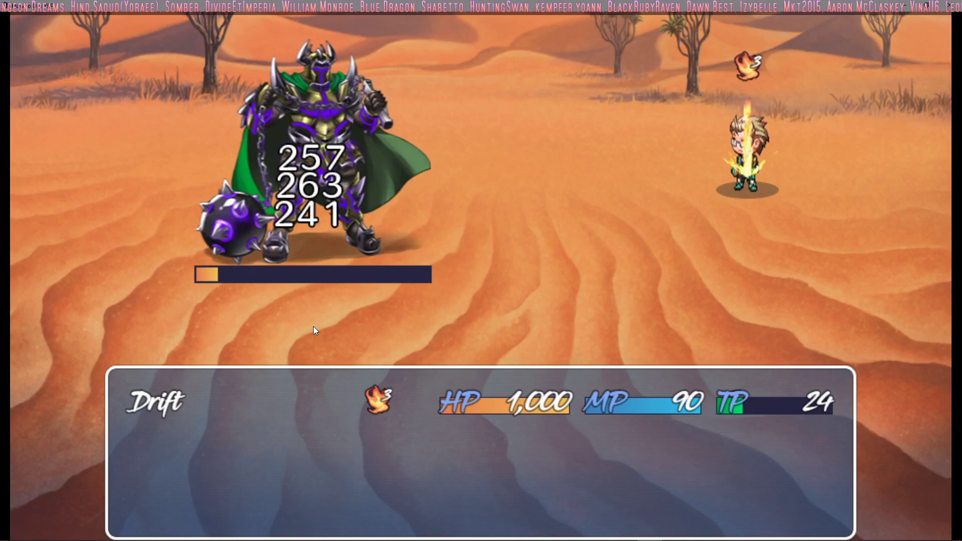
pyautogui.press('Return')
pyautogui.press('Return')
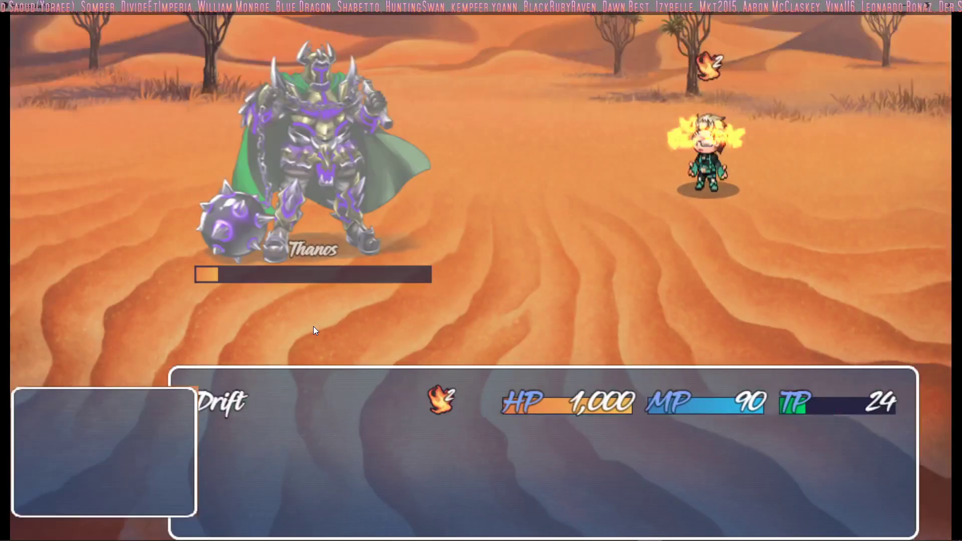
pyautogui.press('Return')
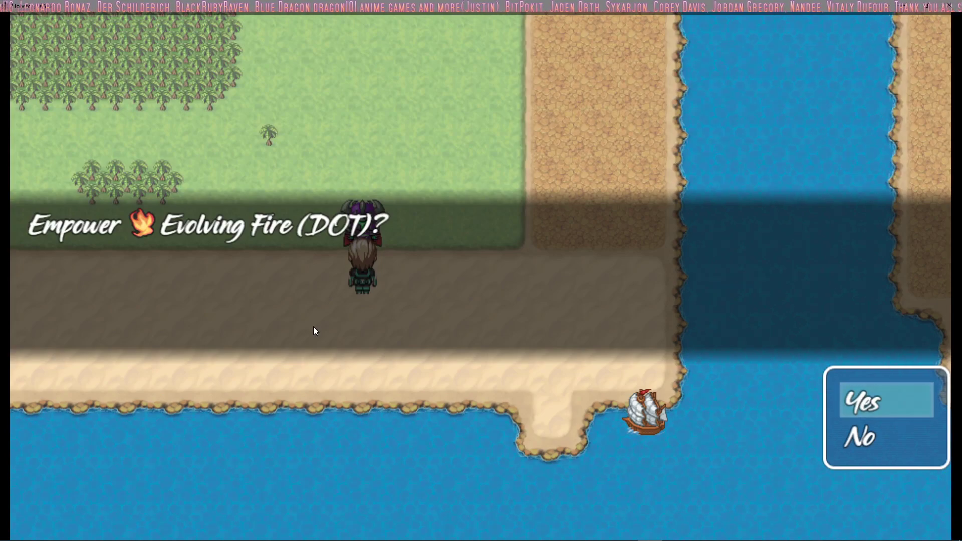
# Accept the DOT empowerment and open the battle with two Evolving Fire casts at Thanos
pyautogui.press('Return')
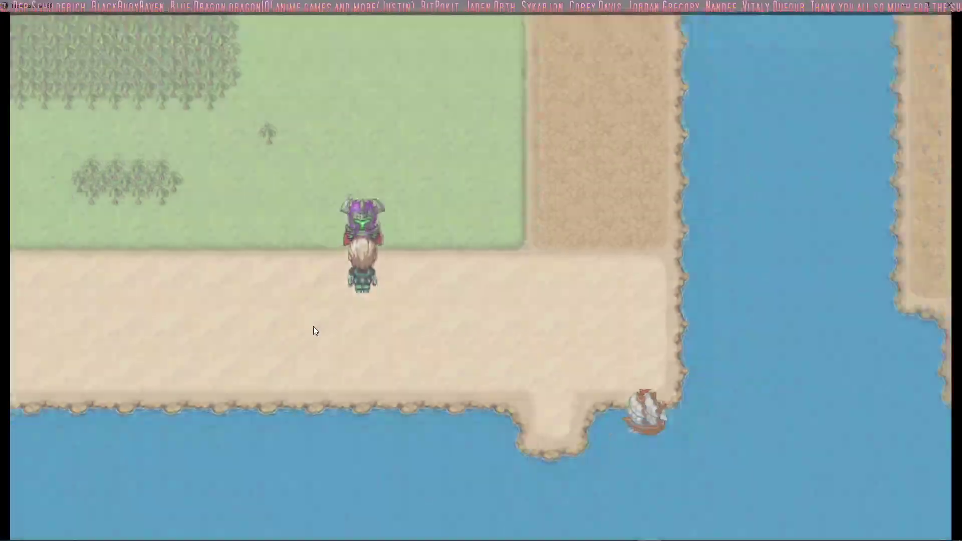
pyautogui.press('Down')
pyautogui.press('Return')
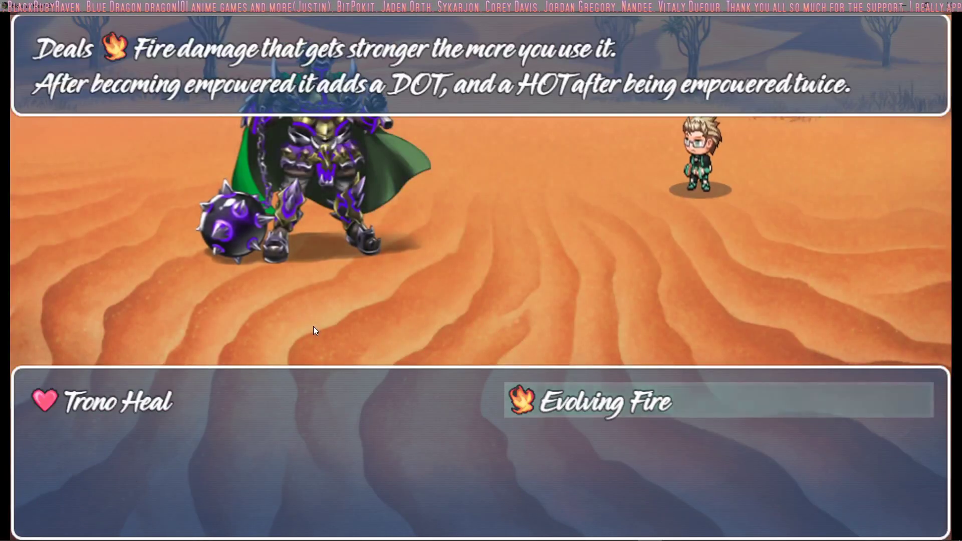
pyautogui.press('Return')
pyautogui.press('Return')
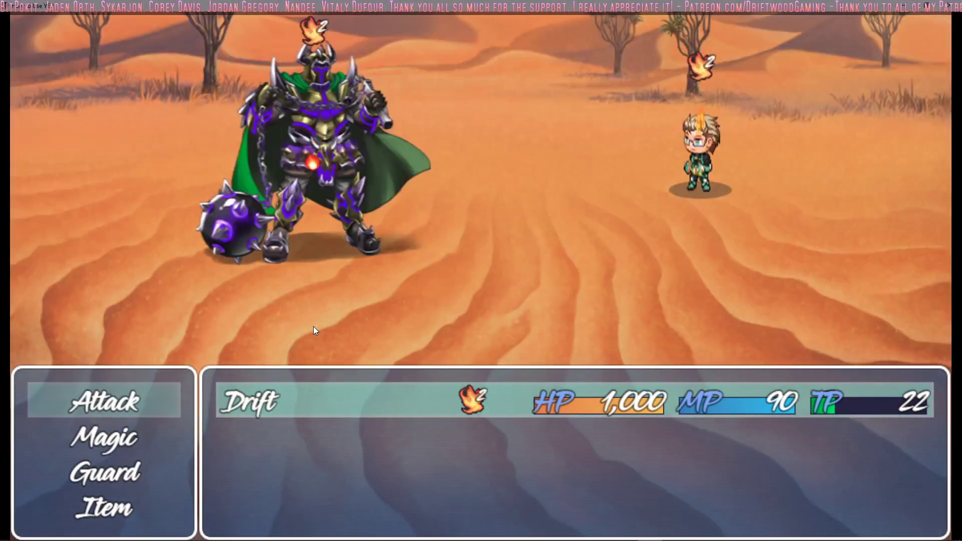
pyautogui.press('Down')
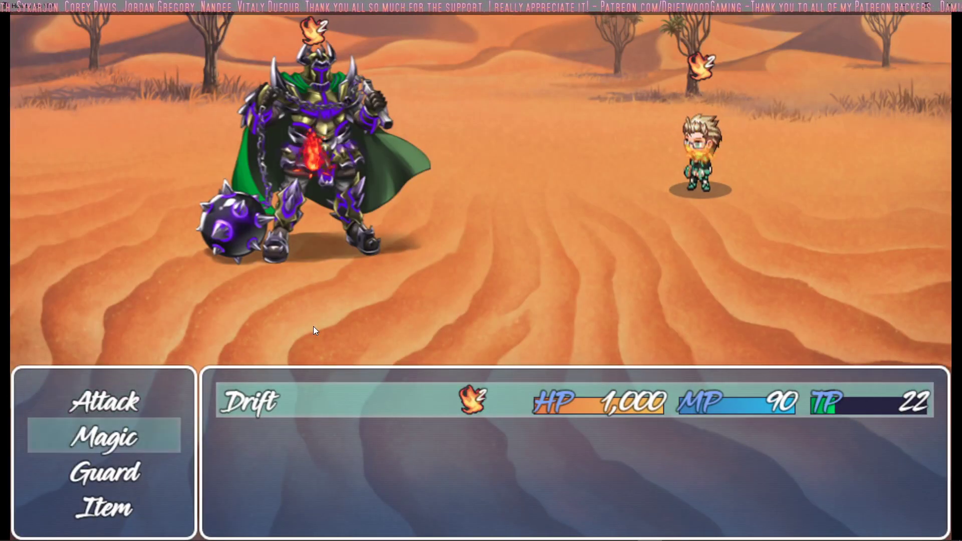
pyautogui.press('Return')
pyautogui.press('Return')
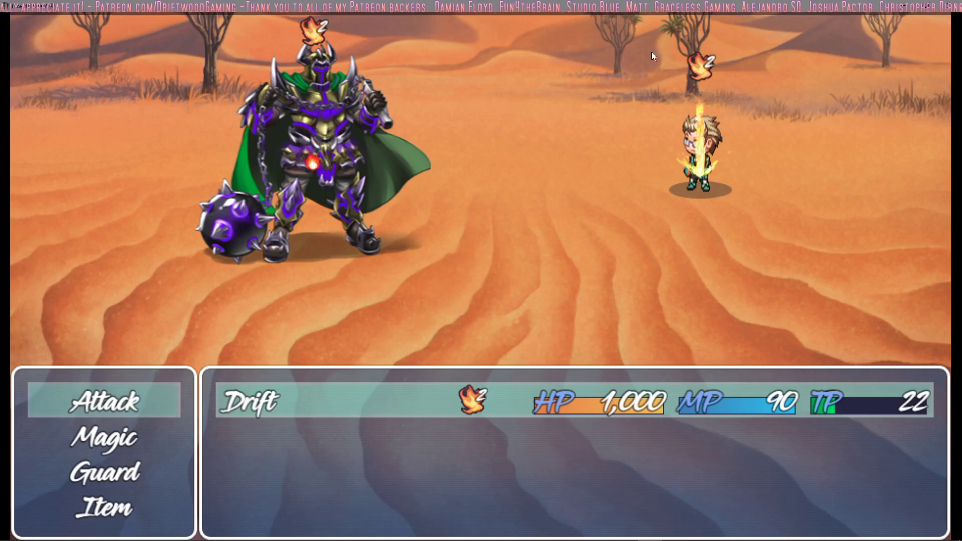
# Keep casting Evolving Fire at Thanos until victory, then dismiss the victory message
pyautogui.press('Down')
pyautogui.press('Return')
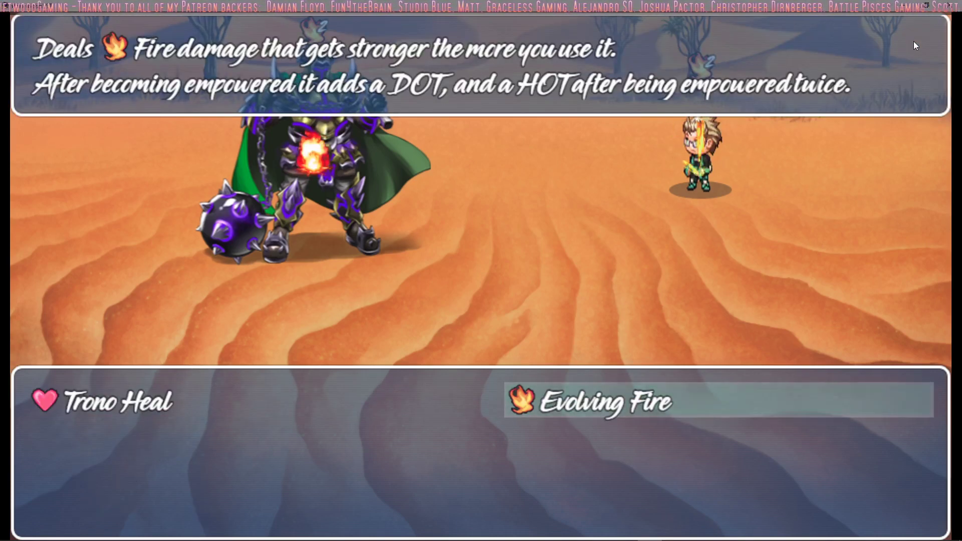
pyautogui.press('Return')
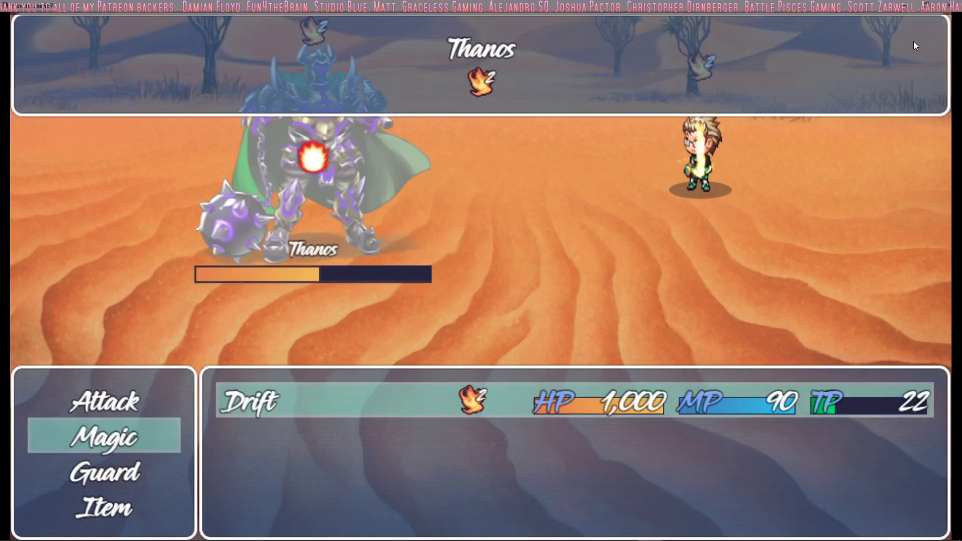
pyautogui.press('Return')
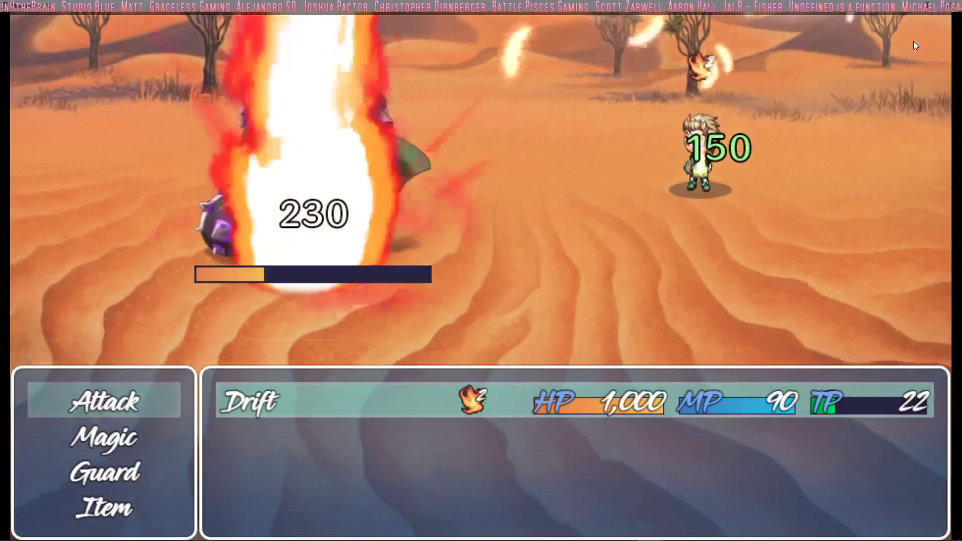
pyautogui.press('Down')
pyautogui.press('Return')
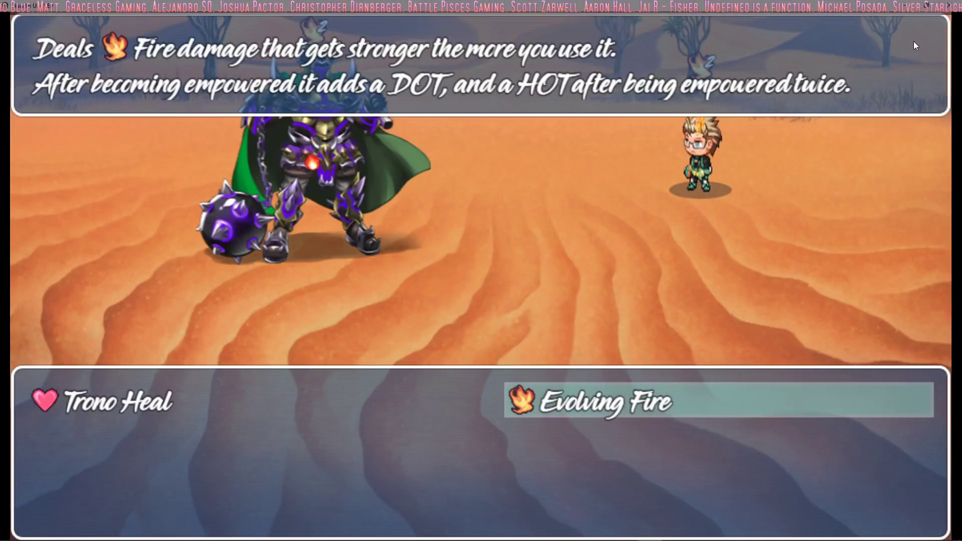
pyautogui.press('Return')
pyautogui.press('Return')
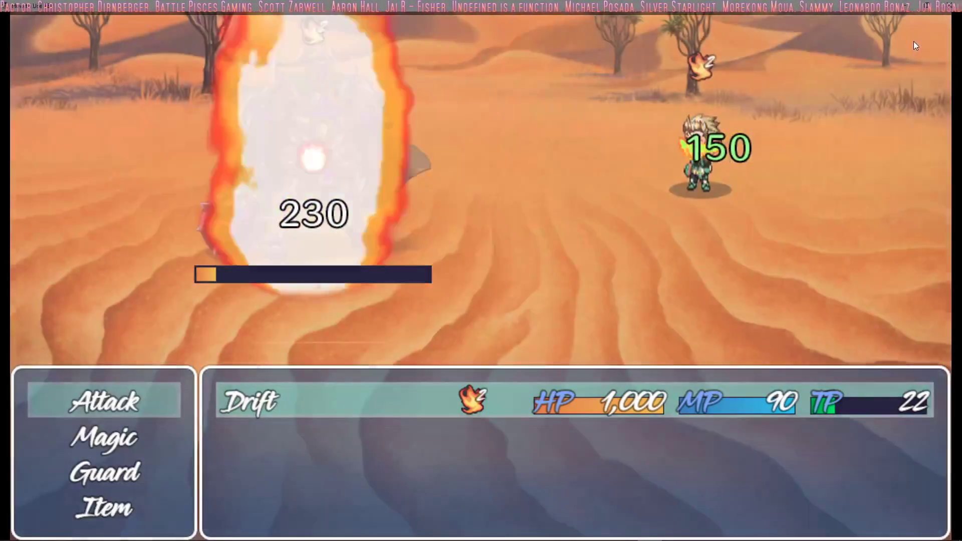
pyautogui.press('Down')
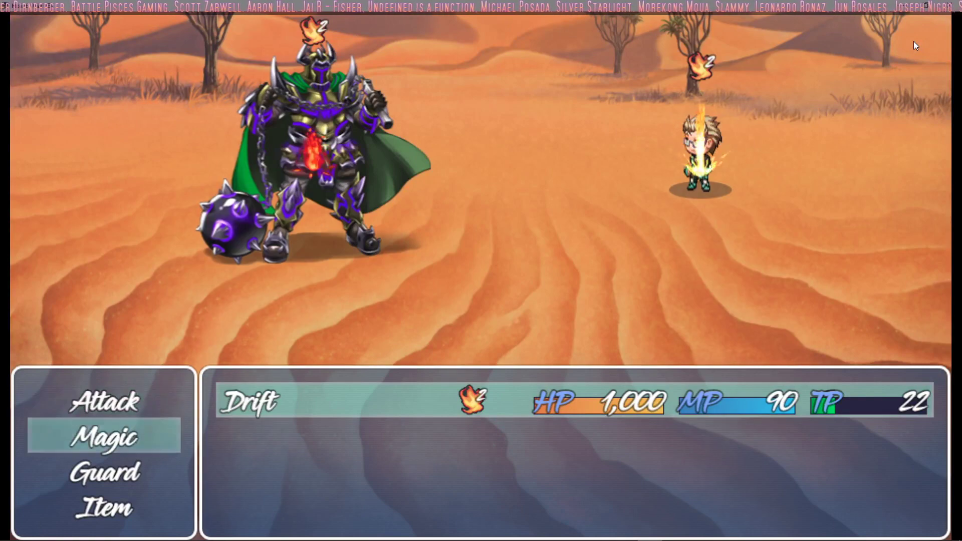
pyautogui.press('Return')
pyautogui.press('Return')
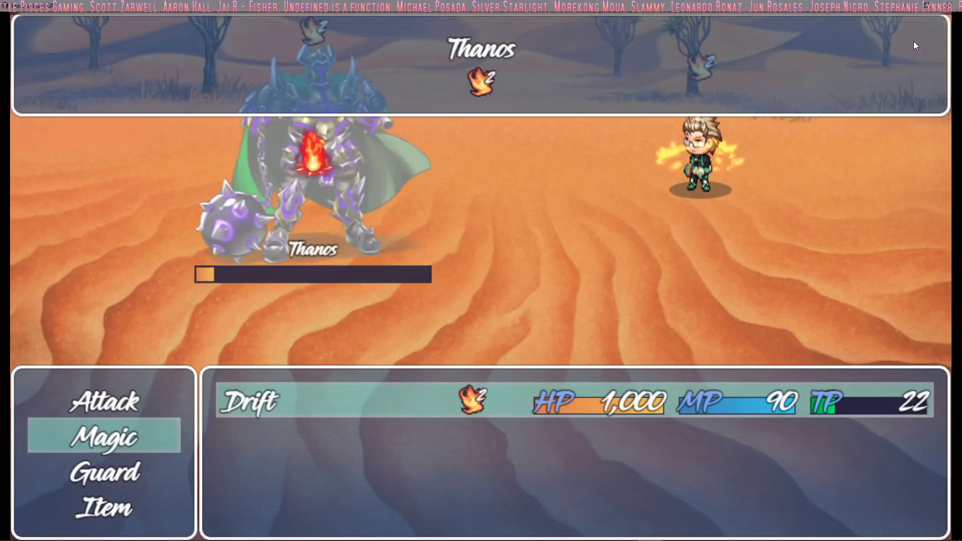
pyautogui.press('Return')
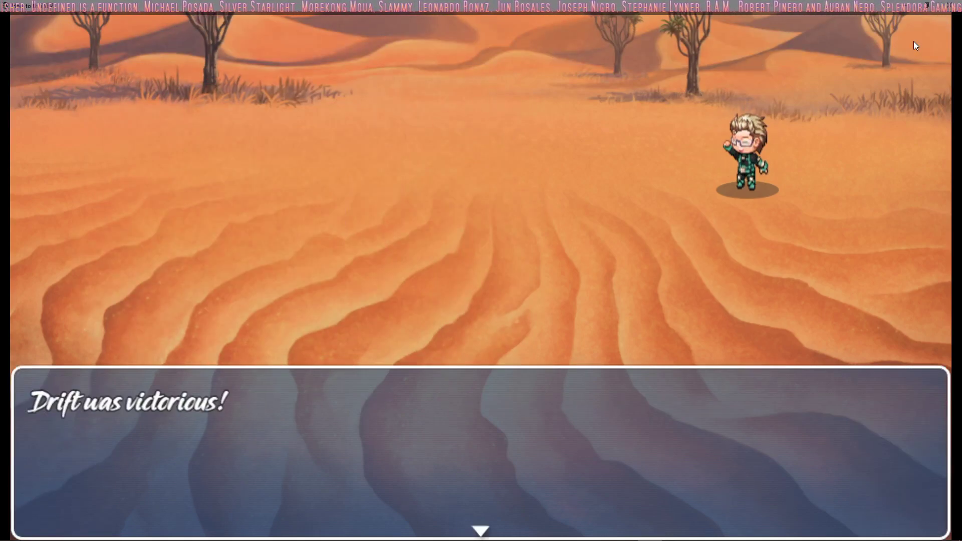
pyautogui.press('Return')
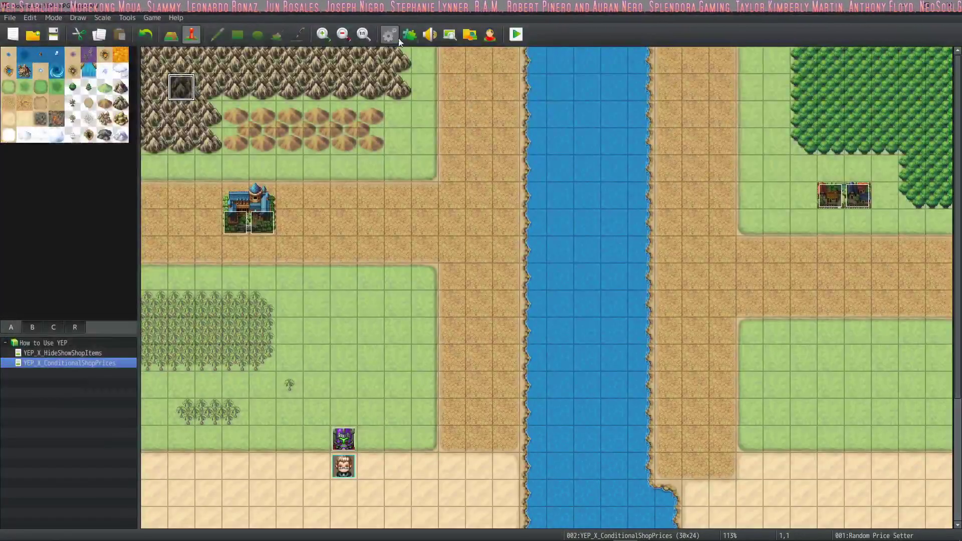
# Inspect YEP_X_ActSeqPack1–3, YEP_BuffsStatesCore and YEP_X_VisualStateFX in the Plugin Manager
pyautogui.click(408, 35)
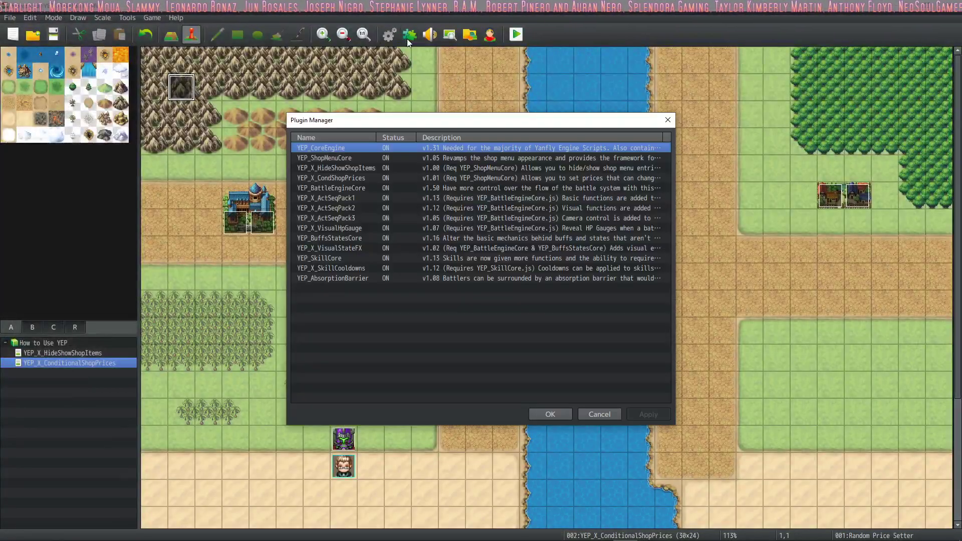
pyautogui.click(354, 199)
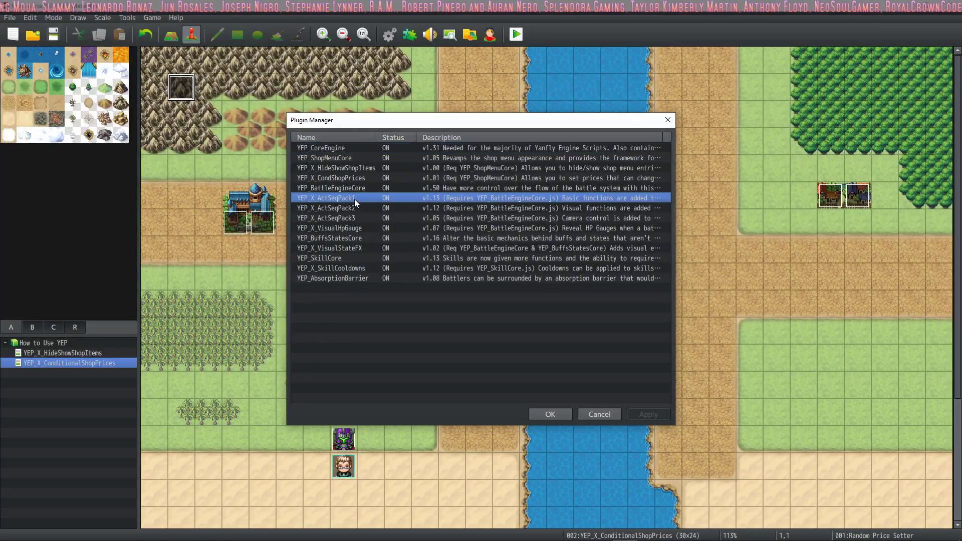
pyautogui.click(353, 208)
pyautogui.click(354, 217)
pyautogui.click(372, 239)
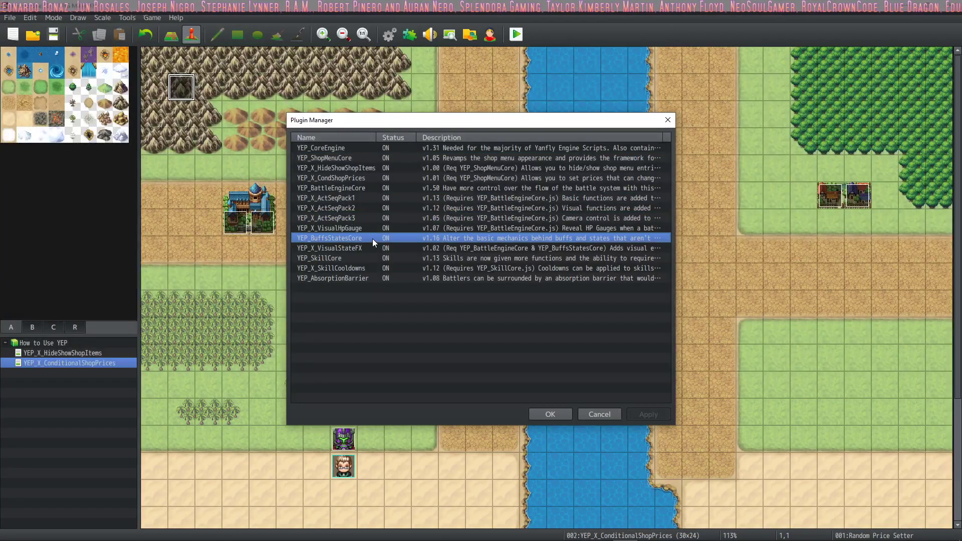
pyautogui.click(362, 249)
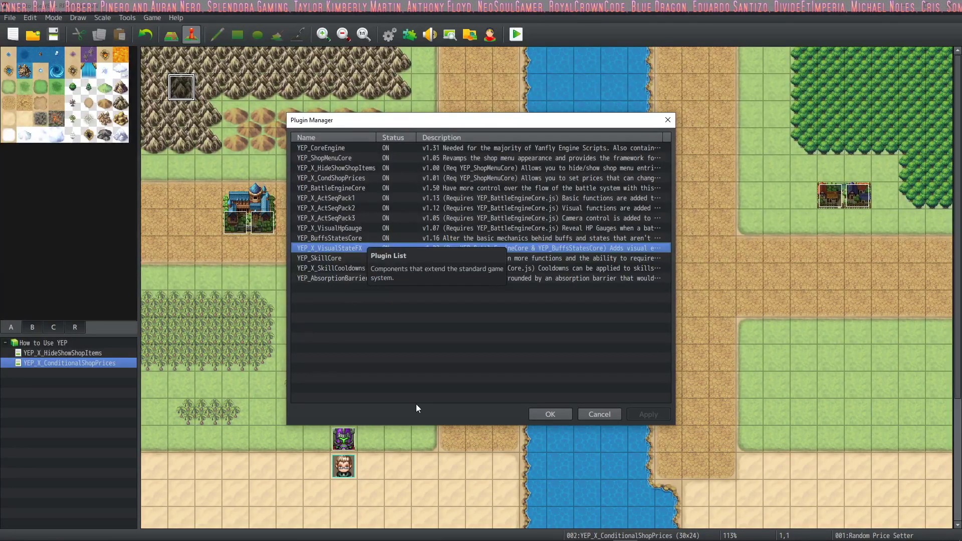
# Close the Plugin Manager, go to the Database States, and highlight the State Animation notetag line
pyautogui.click(549, 414)
pyautogui.click(389, 34)
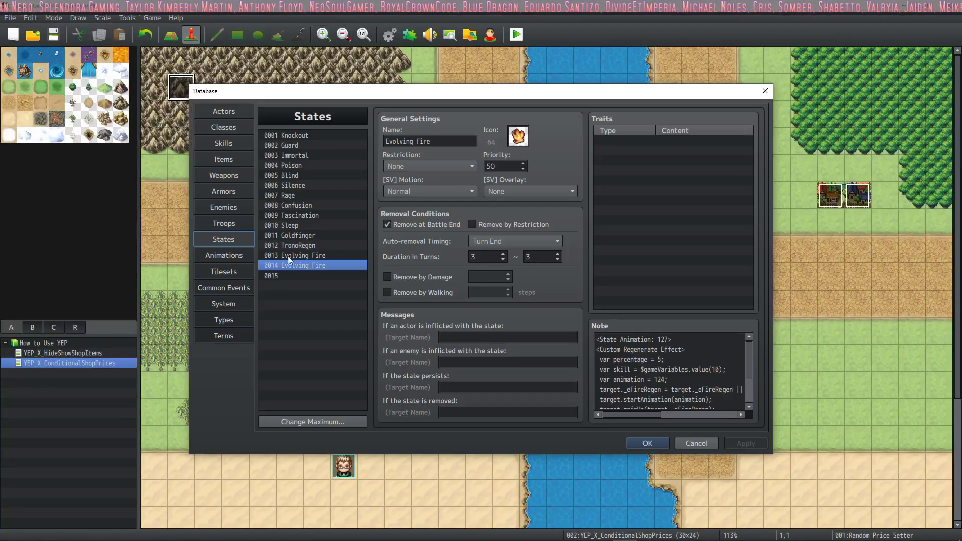
pyautogui.click(666, 360)
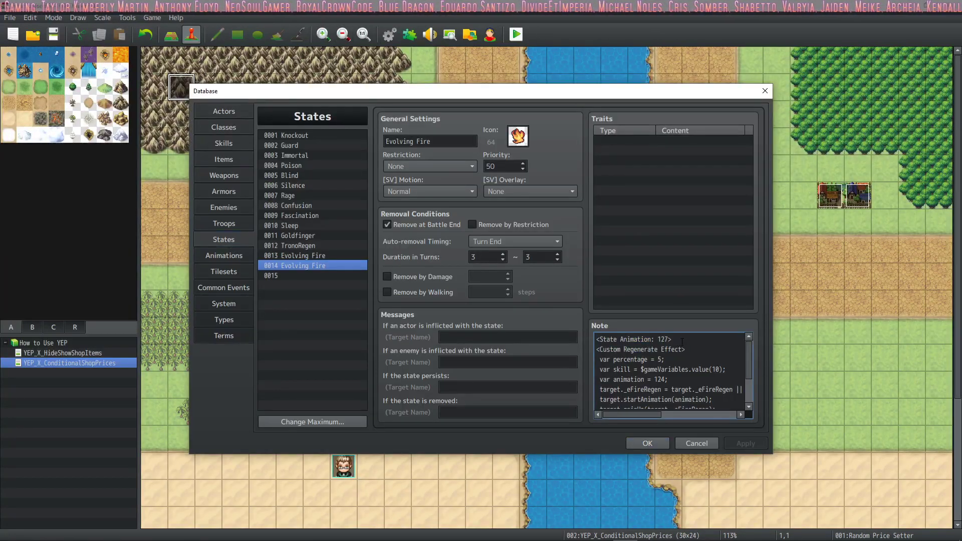
pyautogui.moveTo(671, 339); pyautogui.dragTo(596, 339)
pyautogui.moveTo(672, 339); pyautogui.dragTo(596, 339)
pyautogui.click(638, 339)
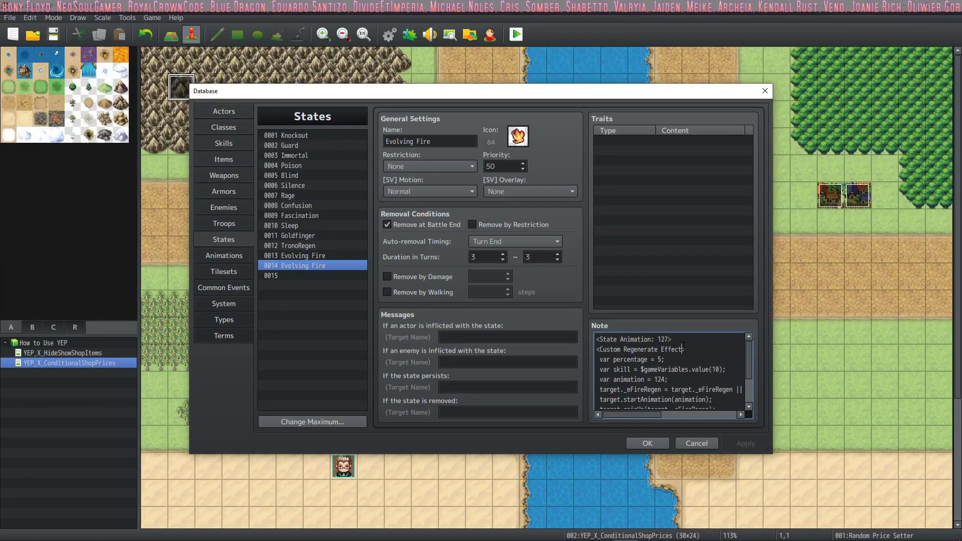
# Scroll through the note's regenerate formula lines, then select state 0013 Evolving Fire
pyautogui.scroll(-2, 687, 347)
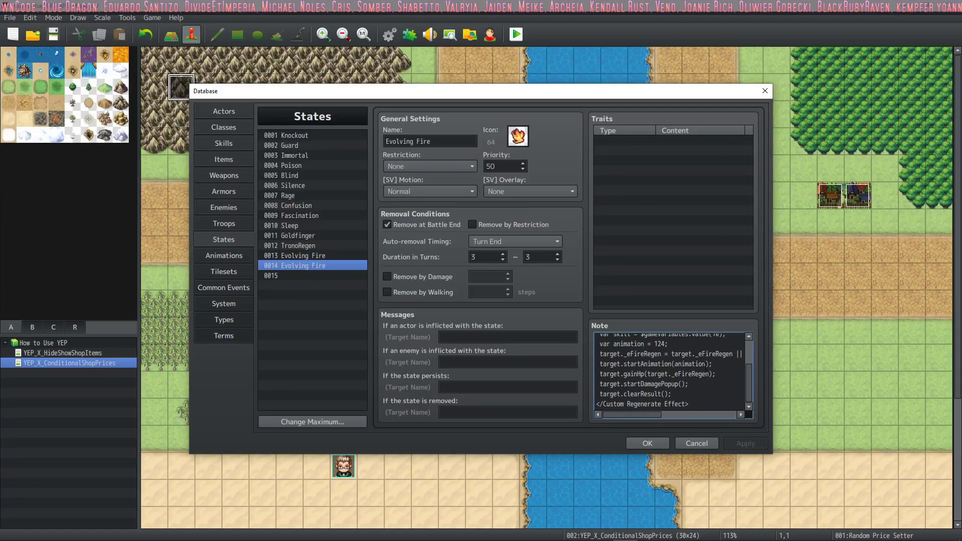
pyautogui.moveTo(648, 417); pyautogui.dragTo(742, 419)
pyautogui.click(741, 353)
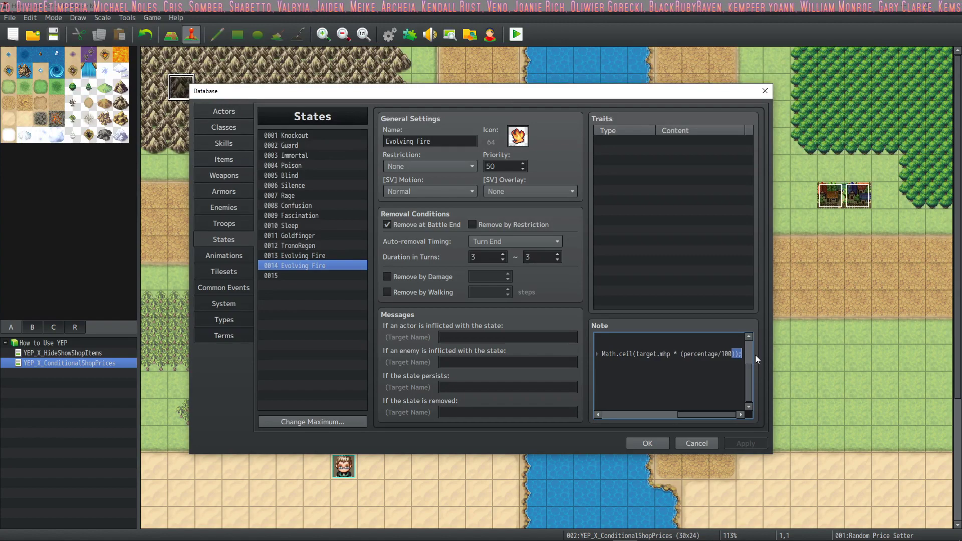
pyautogui.scroll(2, 737, 367)
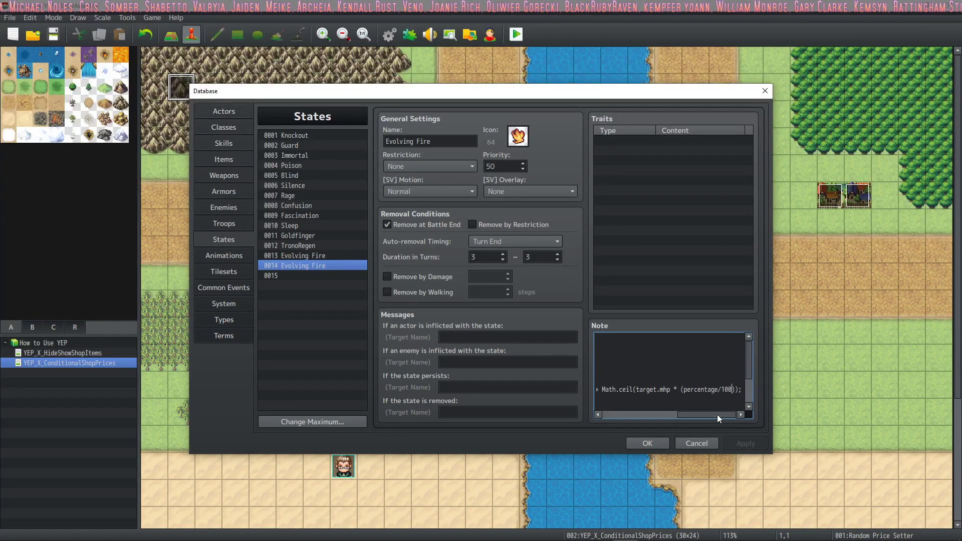
pyautogui.moveTo(716, 414); pyautogui.dragTo(629, 413)
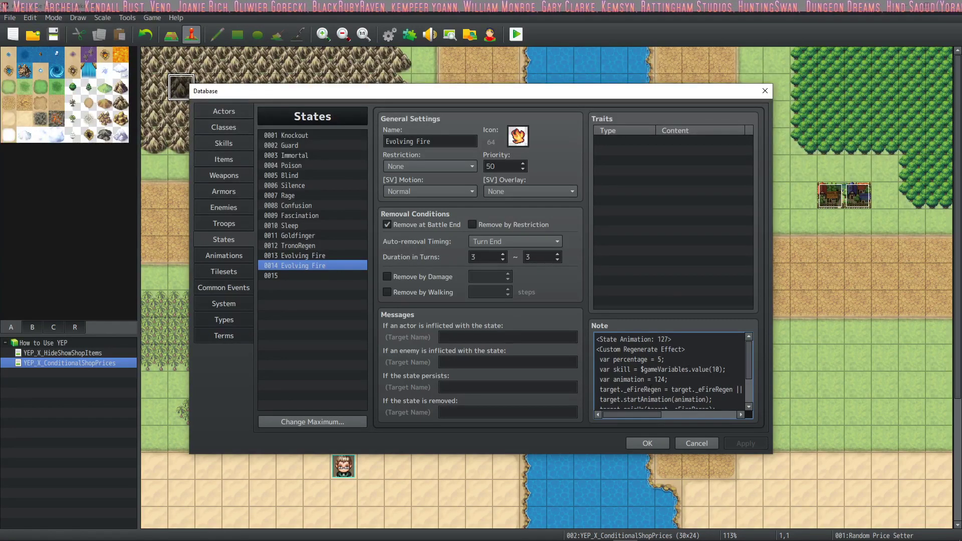
pyautogui.moveTo(664, 359); pyautogui.dragTo(679, 365)
pyautogui.click(673, 380)
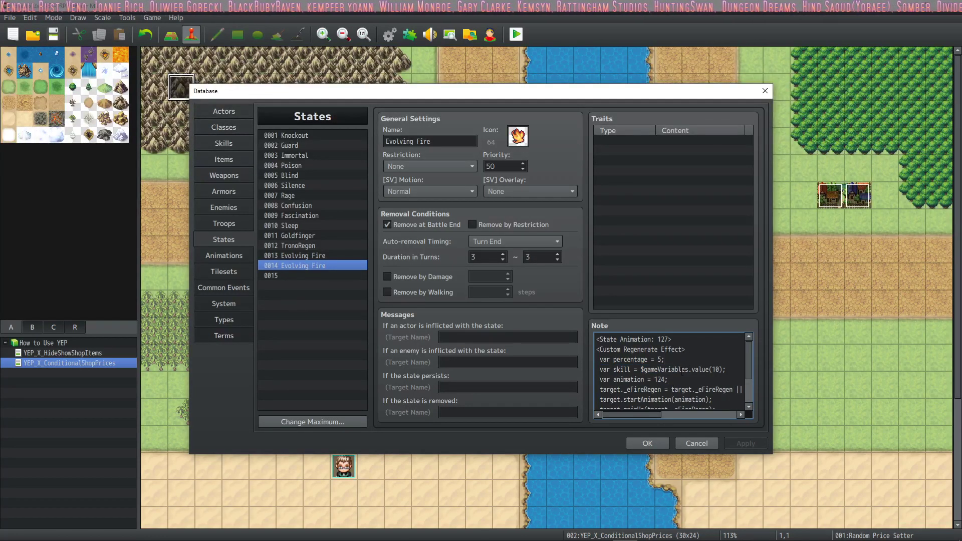
pyautogui.scroll(-2, 681, 372)
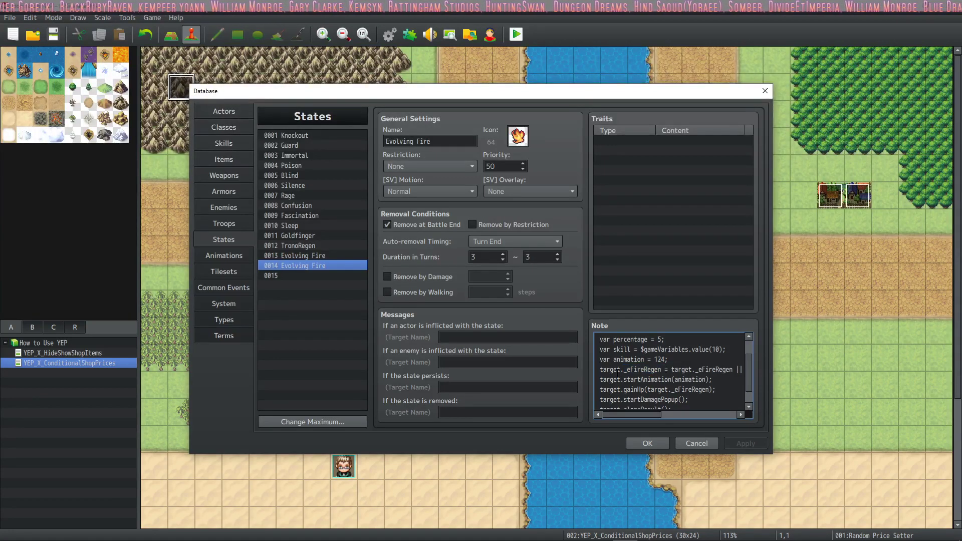
pyautogui.scroll(-1, 672, 359)
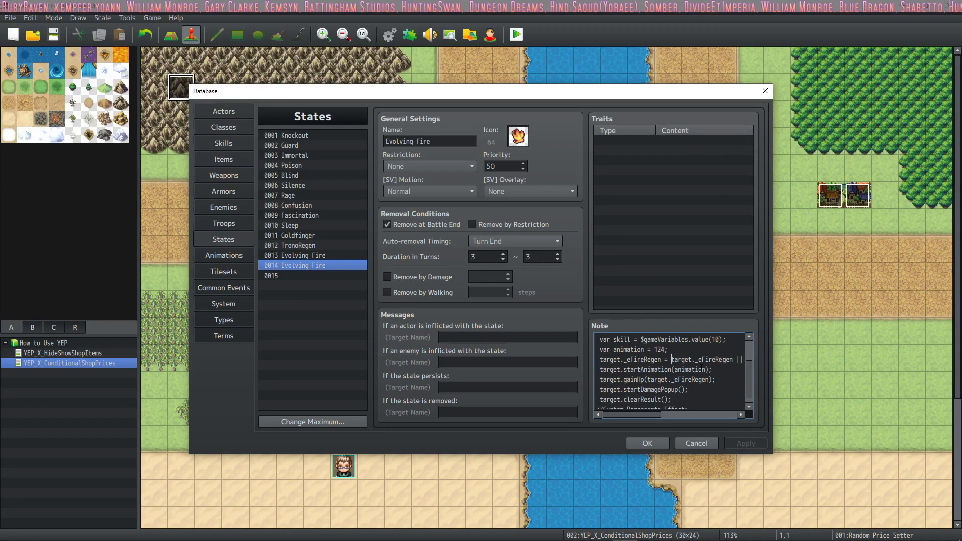
pyautogui.moveTo(648, 412); pyautogui.dragTo(594, 324)
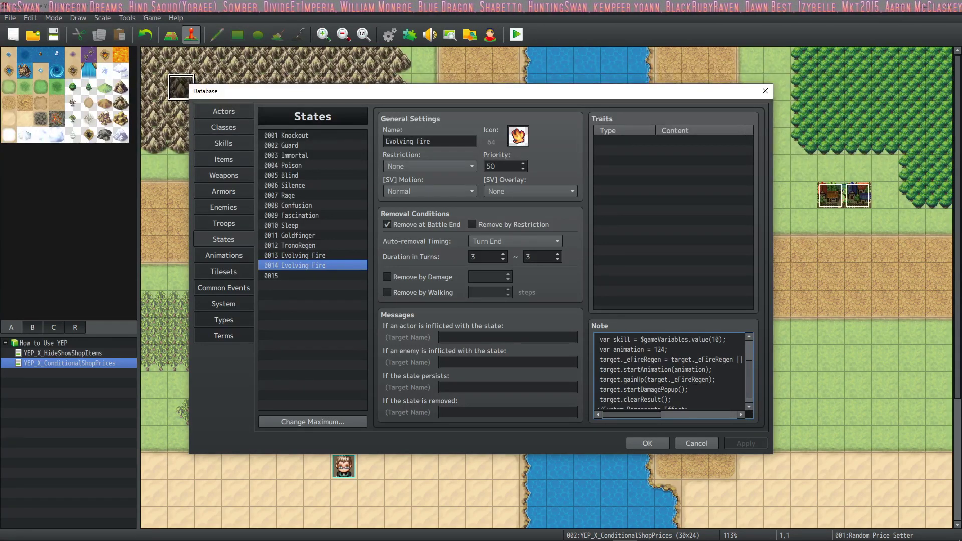
pyautogui.scroll(-1, 661, 384)
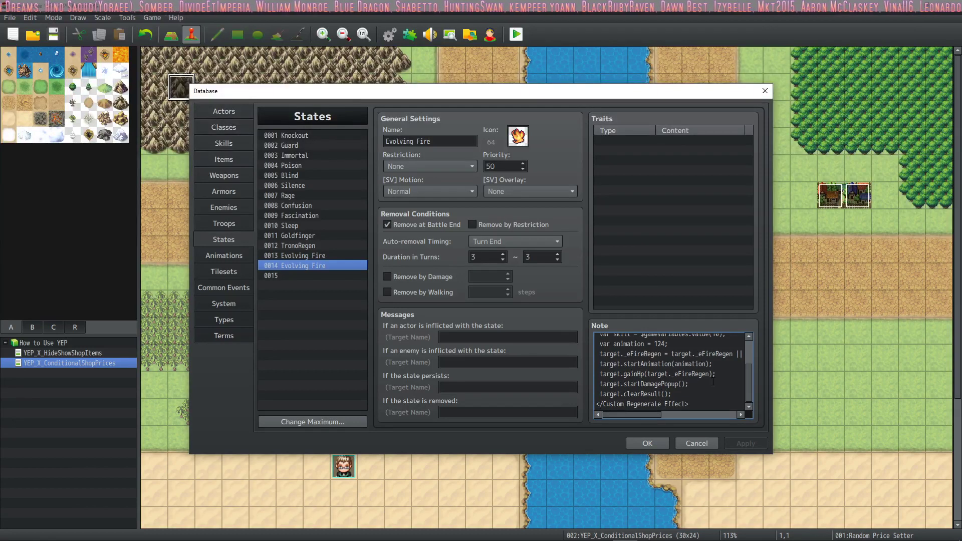
pyautogui.click(325, 257)
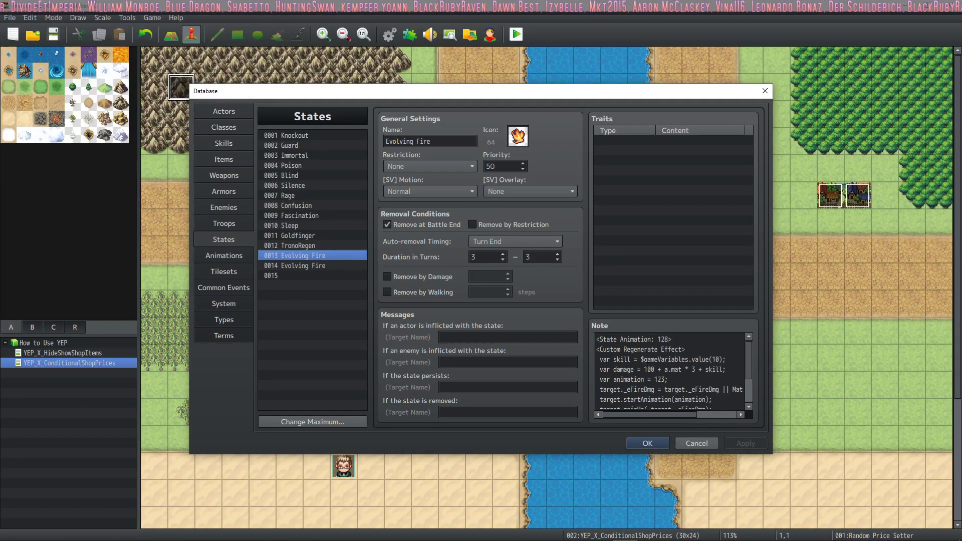
# Compare state 0013's damage line with the note of state 0014 Evolving Fire
pyautogui.click(716, 370)
pyautogui.click(715, 369)
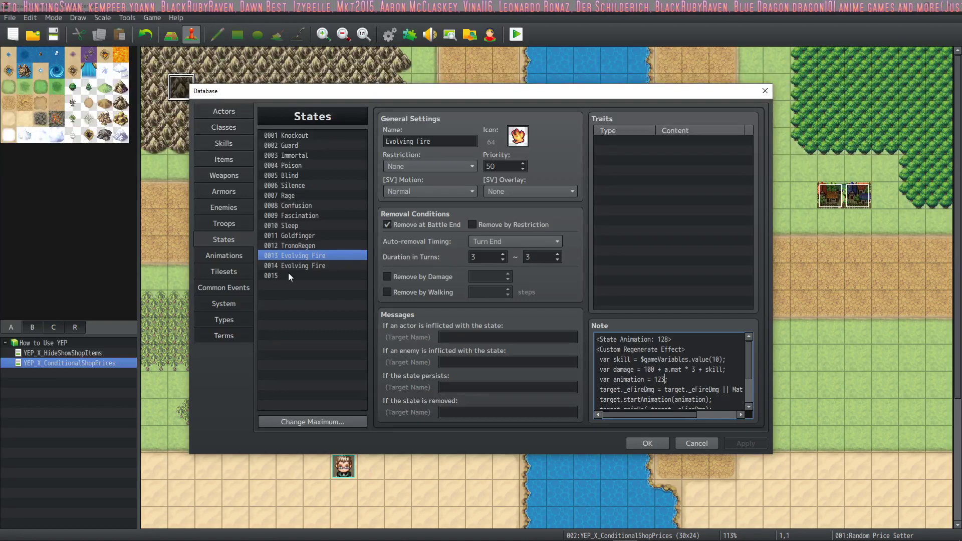
pyautogui.click(319, 265)
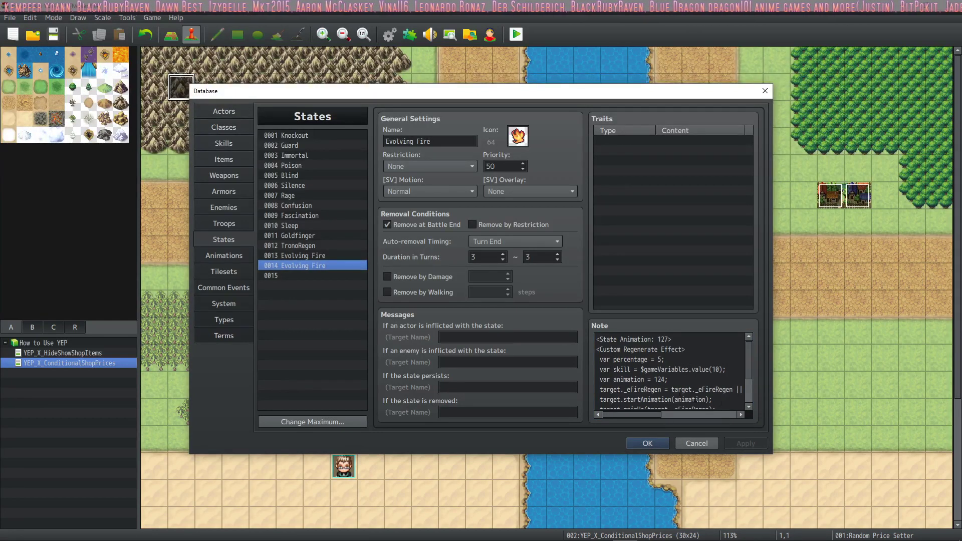
pyautogui.click(317, 255)
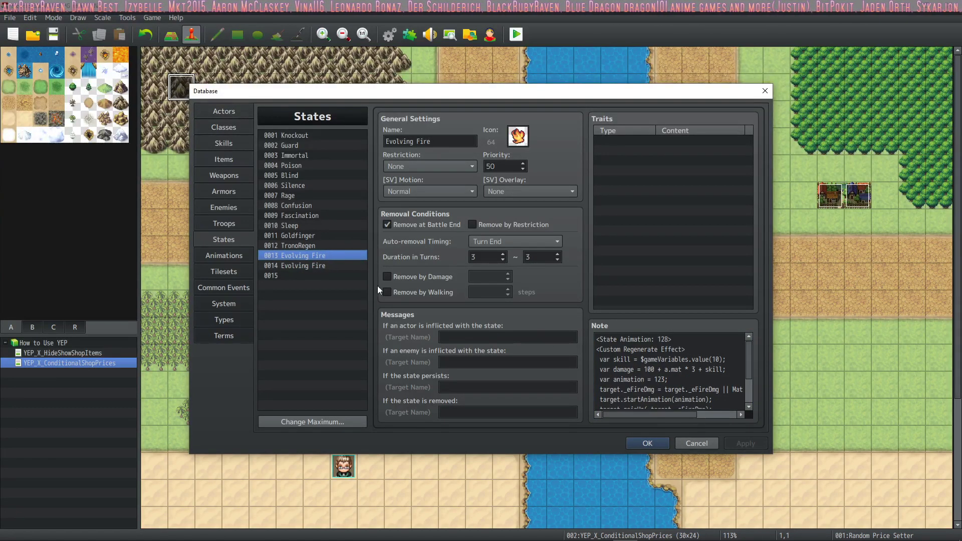
pyautogui.click(329, 266)
# In state 0014's note, highlight the 5 percent heal, variable 10 reference, and animation 124
pyautogui.click(659, 359)
pyautogui.doubleClick(659, 359)
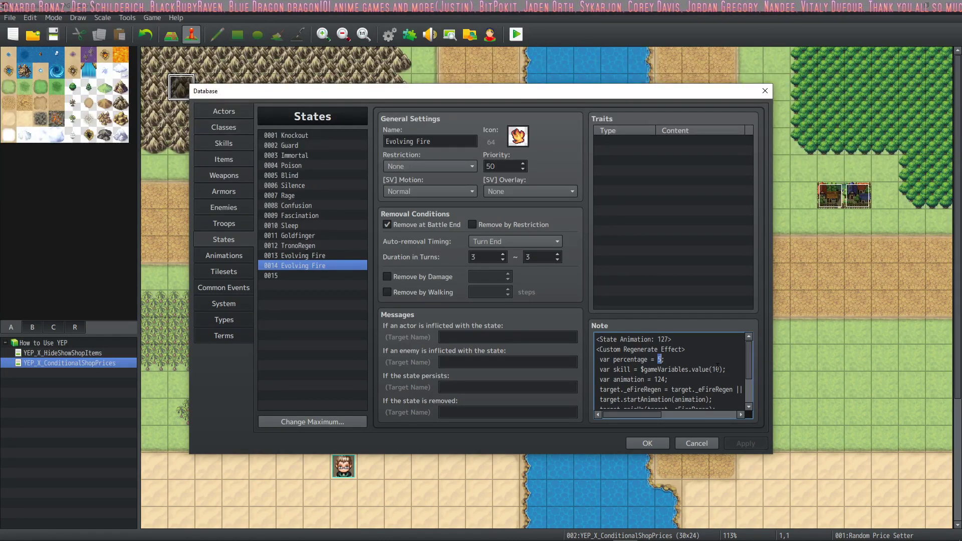
pyautogui.doubleClick(716, 369)
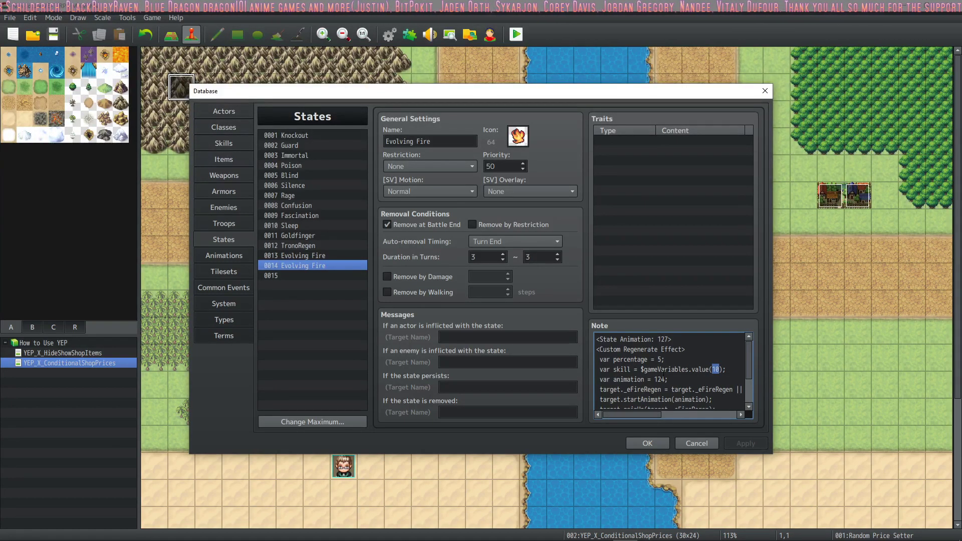
pyautogui.doubleClick(658, 379)
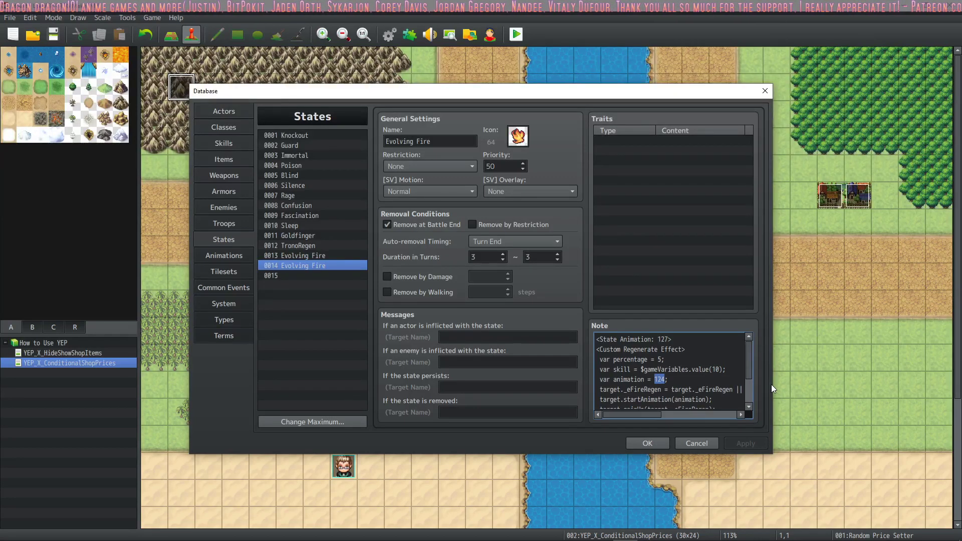
# In state 0013, highlight the damage formula 100 + a.mat * 3 + skill and its variable 10
pyautogui.click(301, 255)
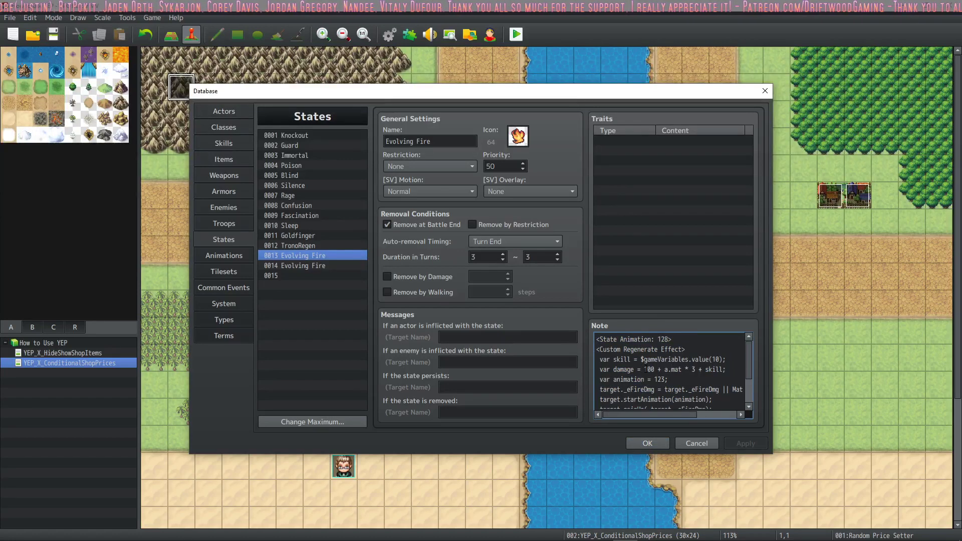
pyautogui.moveTo(644, 369); pyautogui.dragTo(725, 369)
pyautogui.click(694, 349)
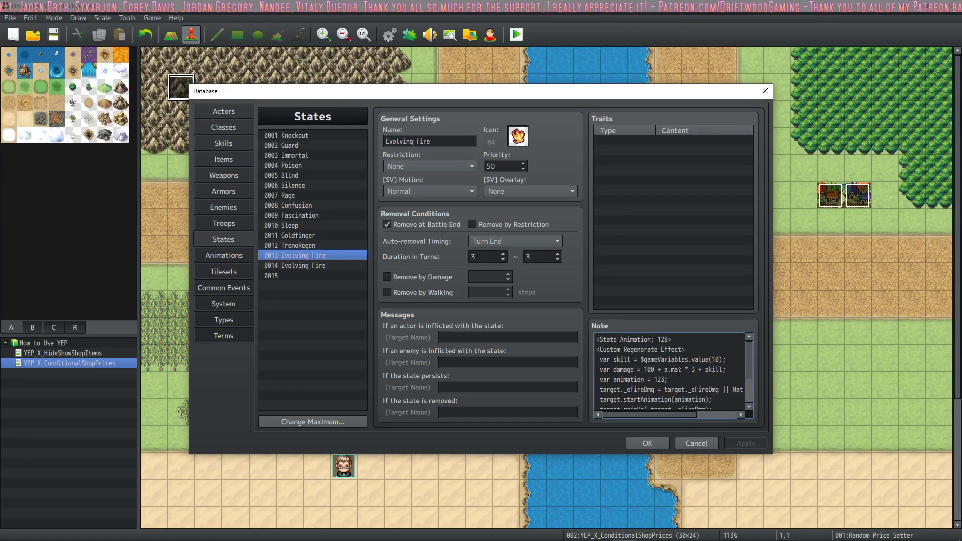
pyautogui.doubleClick(716, 359)
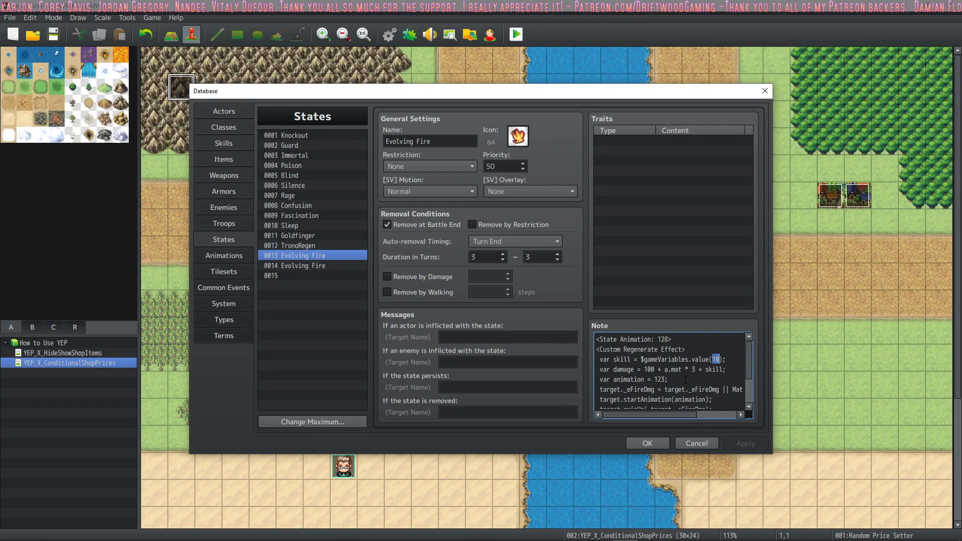
# Close the Database and review the Random Price Setter's Evolving Fire = 1, Empowered Fire OFF, and Change Gold commands
pyautogui.click(638, 443)
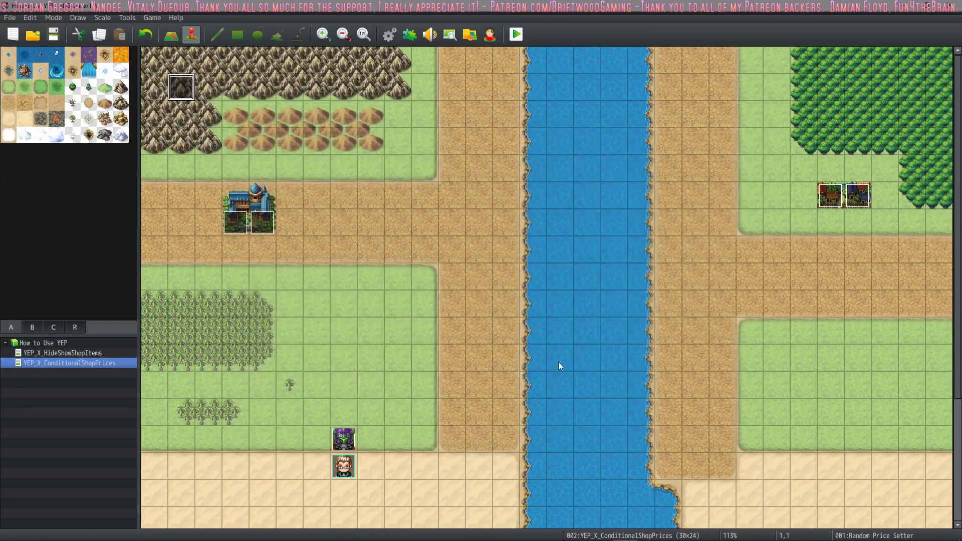
pyautogui.doubleClick(177, 83)
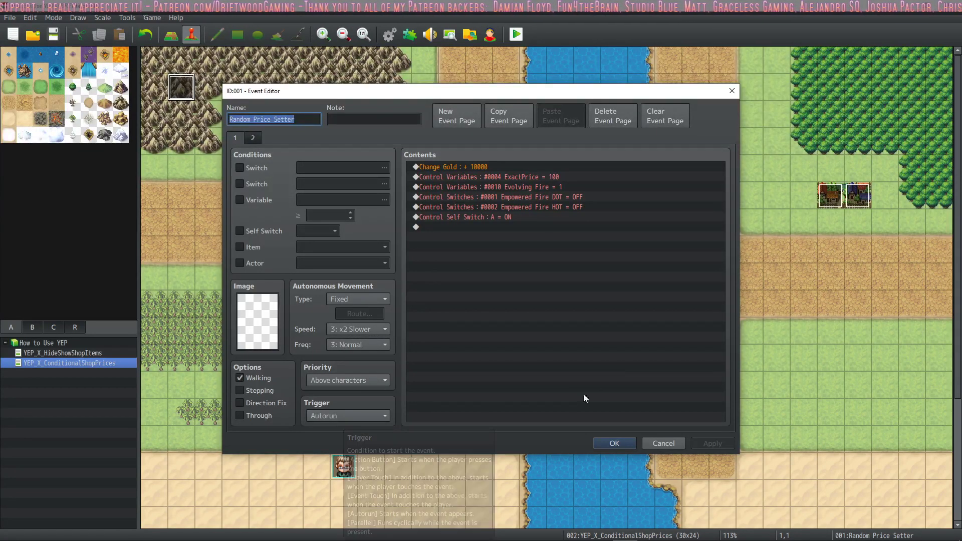
pyautogui.click(543, 186)
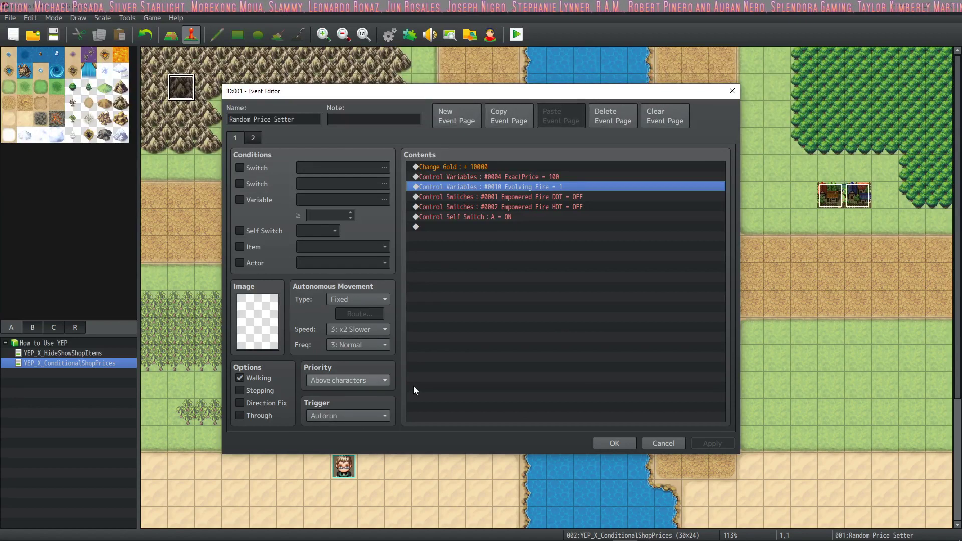
pyautogui.click(537, 196)
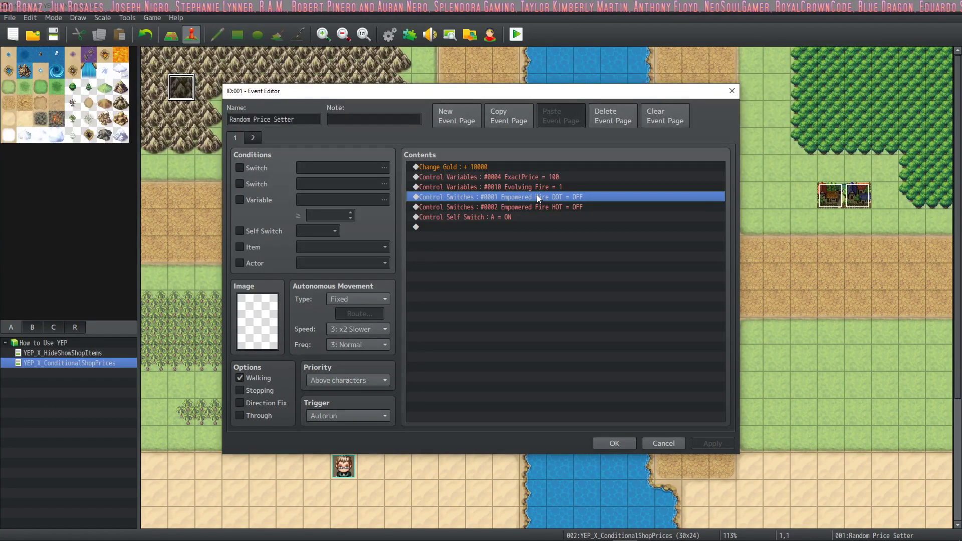
pyautogui.click(543, 187)
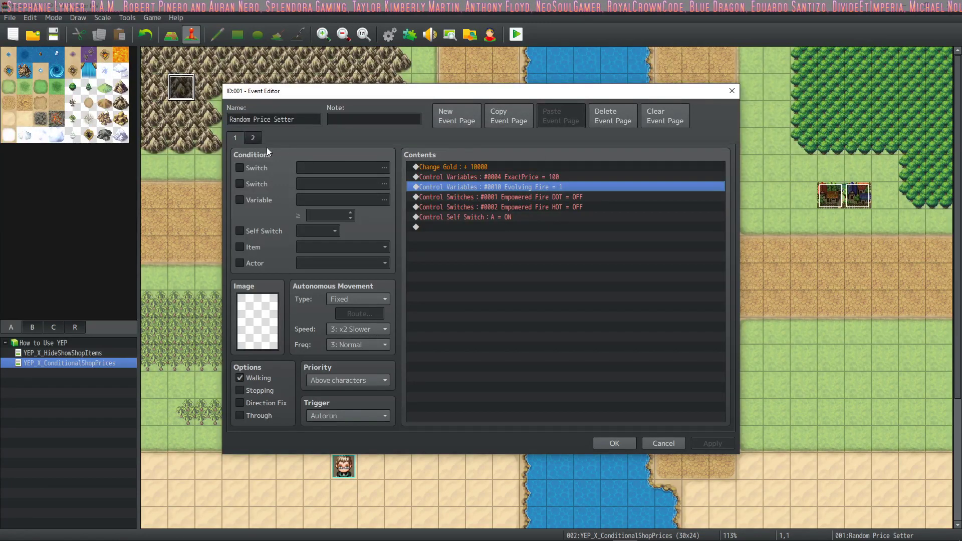
pyautogui.click(251, 138)
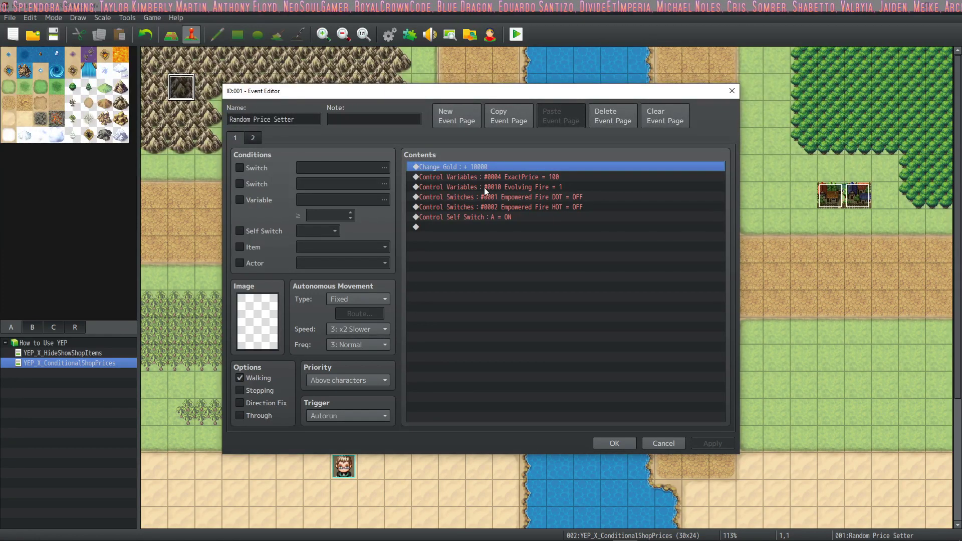
# Review page 1's commands: Evolving Fire = 1, Empowered Fire DOT/HOT switches, and self switch A = ON
pyautogui.click(498, 188)
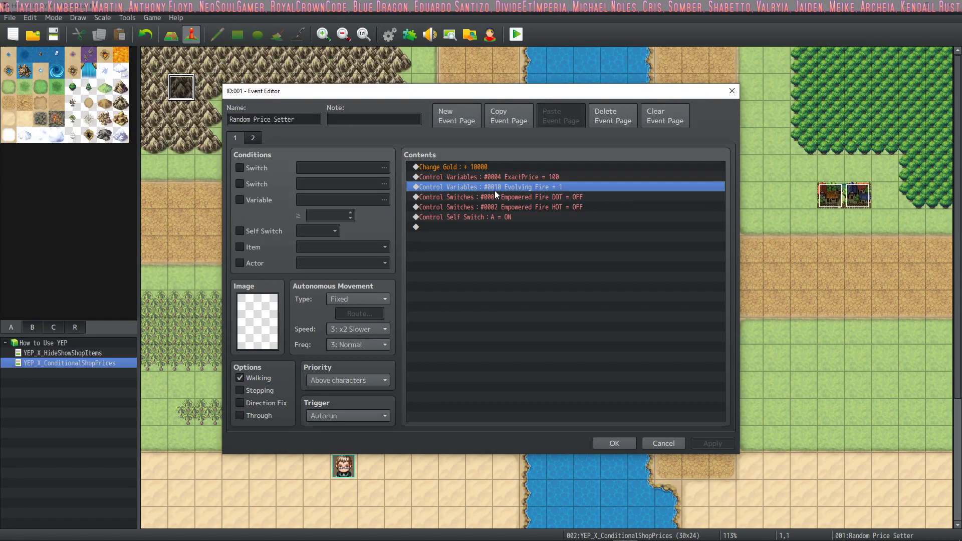
pyautogui.click(497, 194)
pyautogui.click(497, 209)
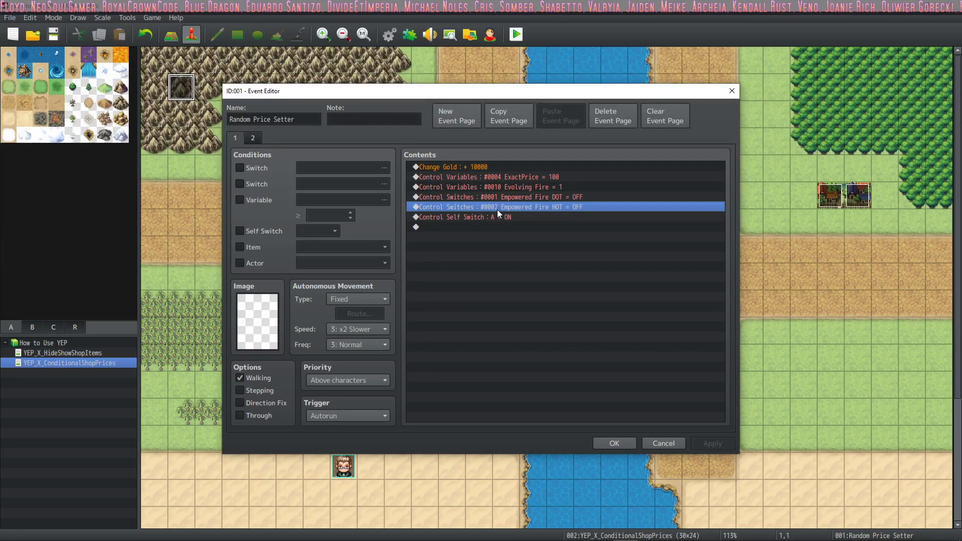
pyautogui.click(518, 199)
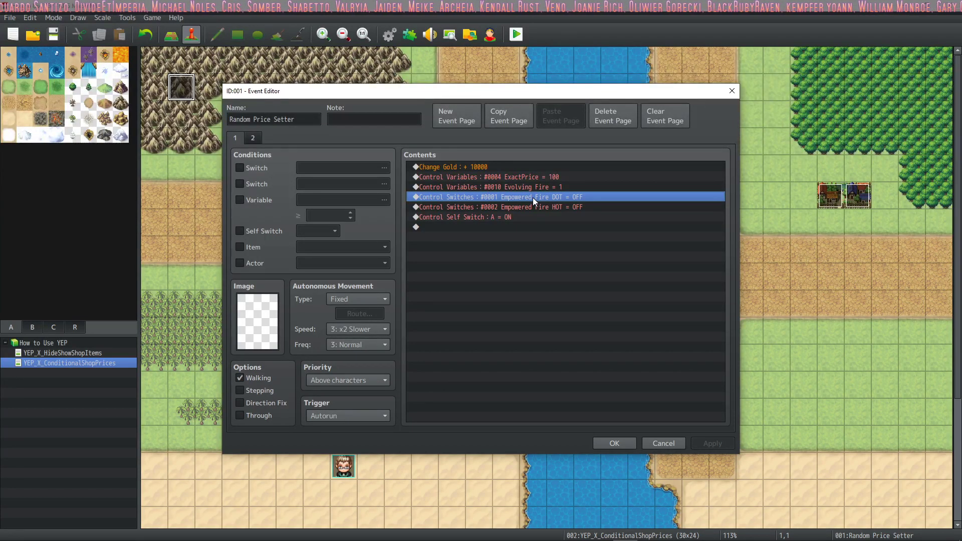
pyautogui.click(553, 206)
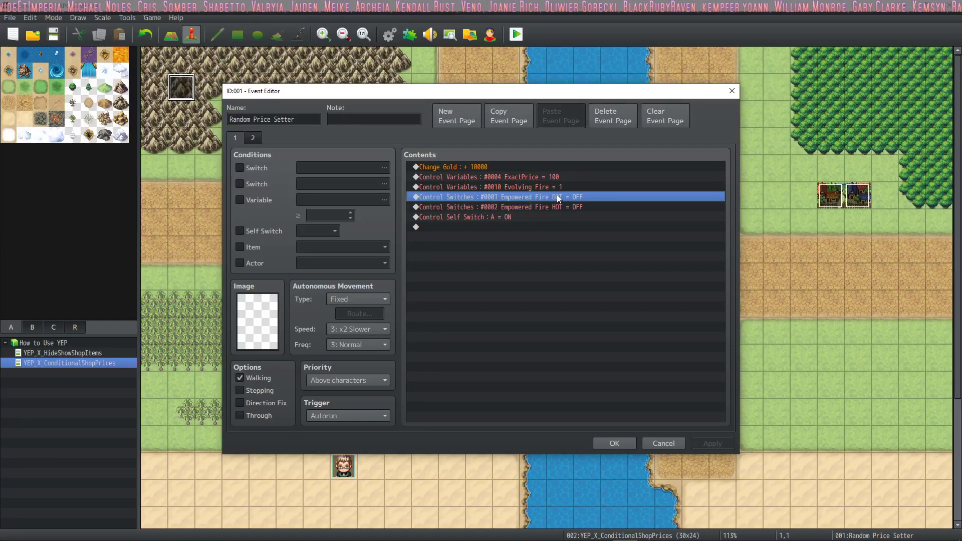
pyautogui.click(559, 198)
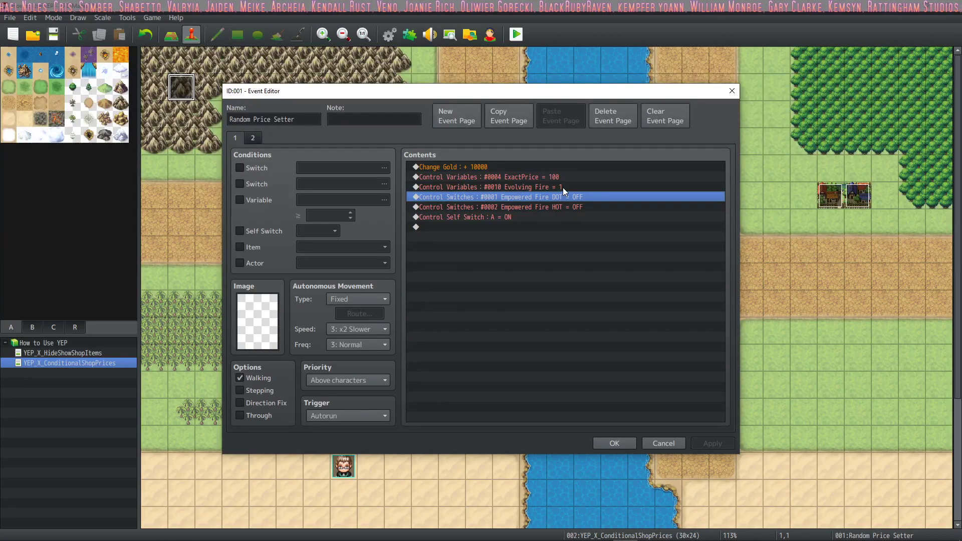
pyautogui.click(562, 206)
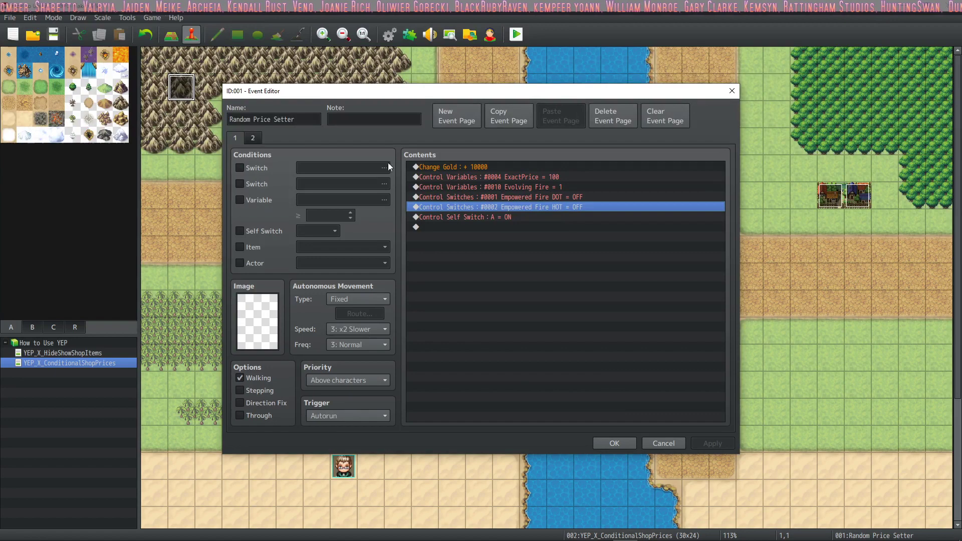
pyautogui.click(479, 218)
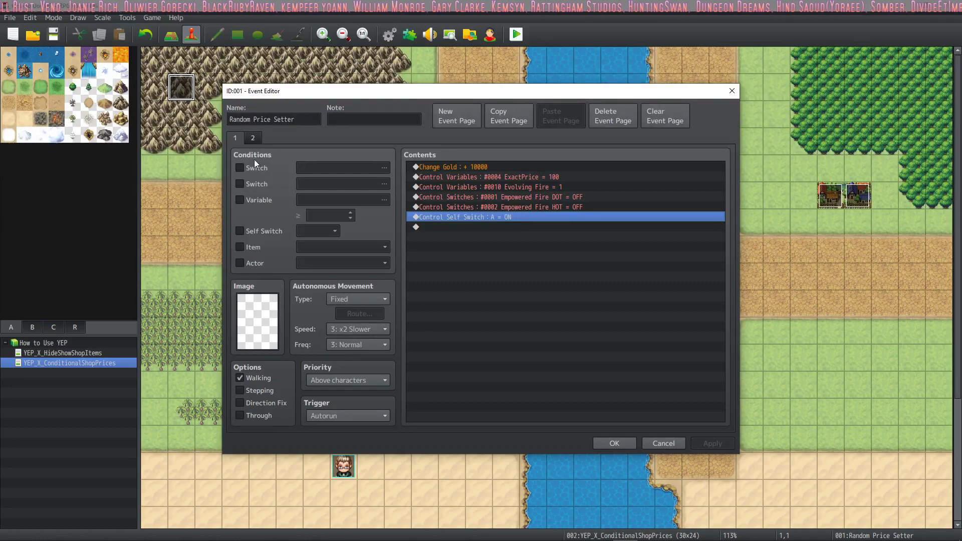
# Compare the event's two pages, then close the Event Editor and reopen the Database
pyautogui.click(253, 141)
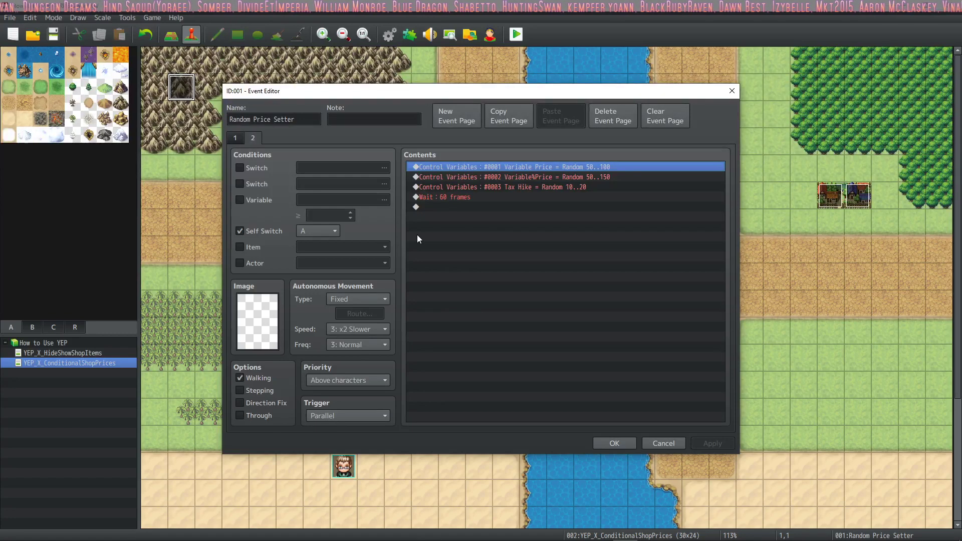
pyautogui.click(253, 137)
pyautogui.click(235, 139)
pyautogui.click(252, 137)
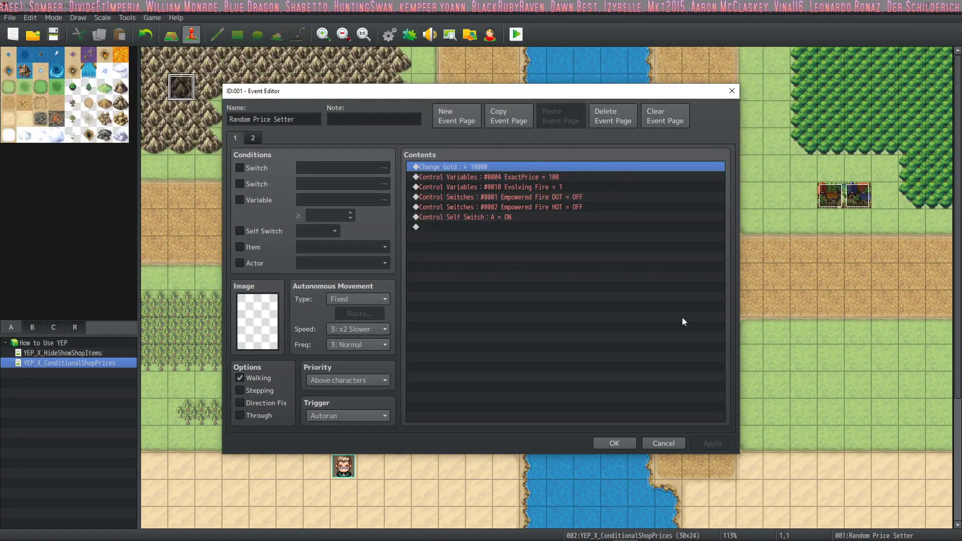
pyautogui.click(615, 443)
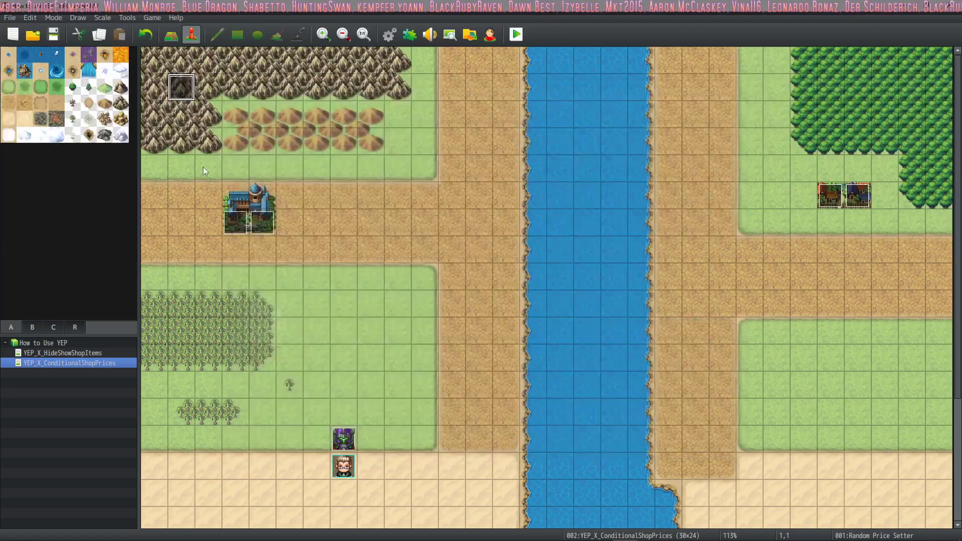
pyautogui.click(389, 34)
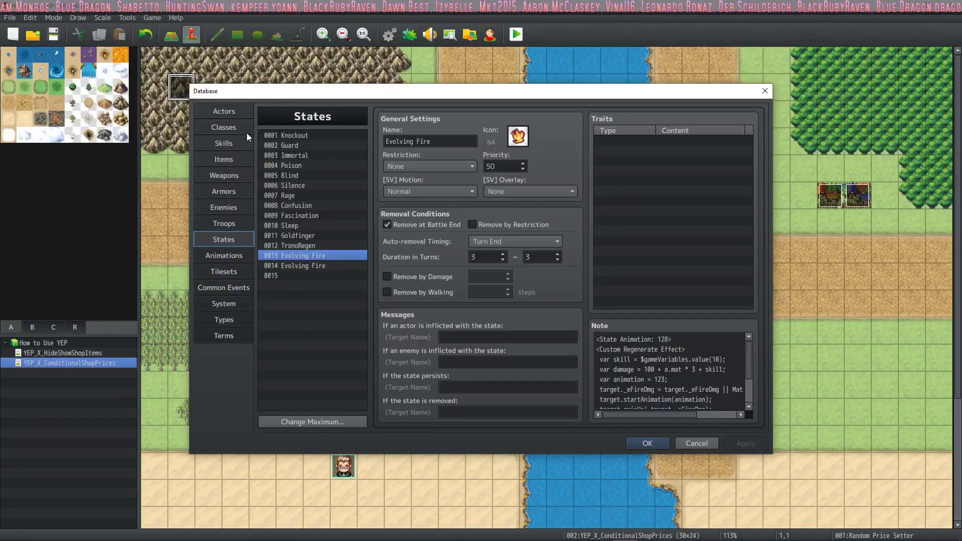
pyautogui.click(233, 143)
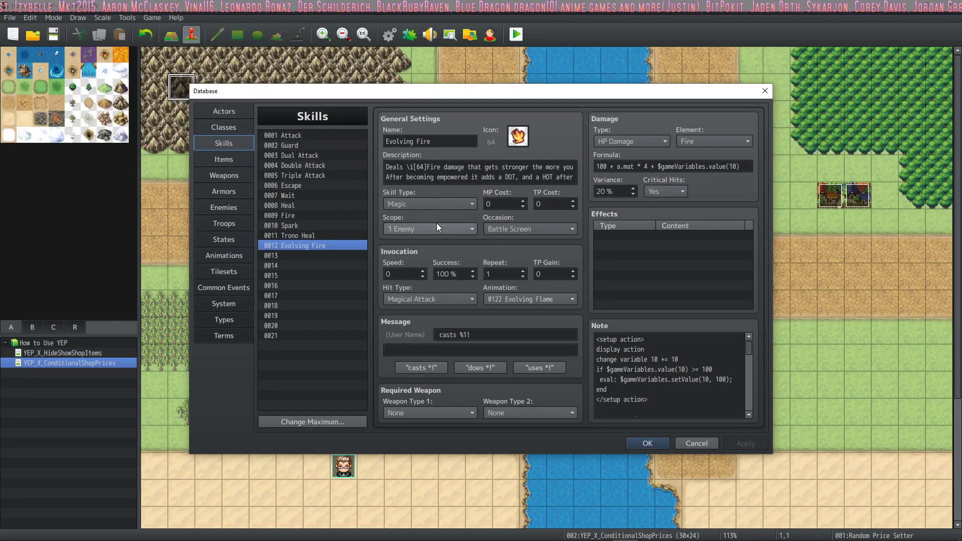
pyautogui.scroll(-4, 652, 371)
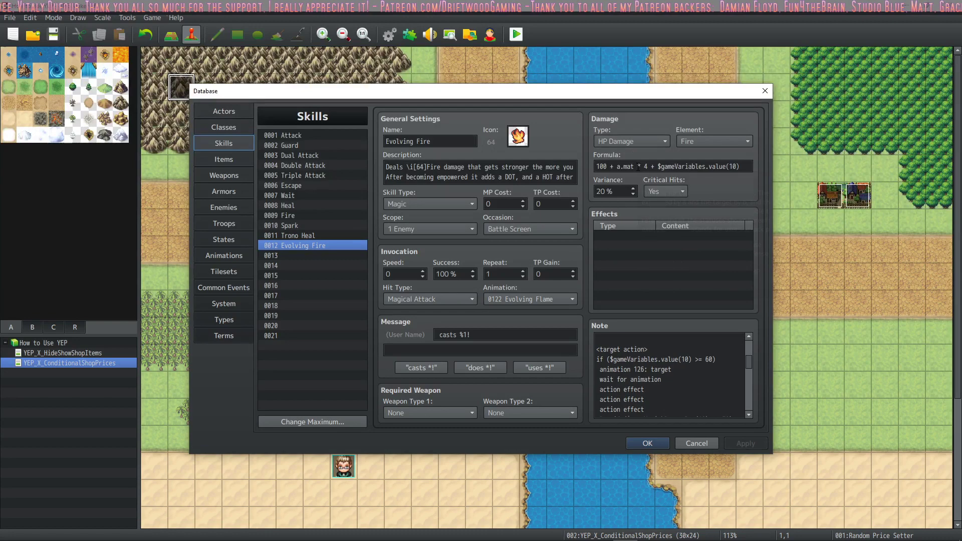
pyautogui.moveTo(639, 166)
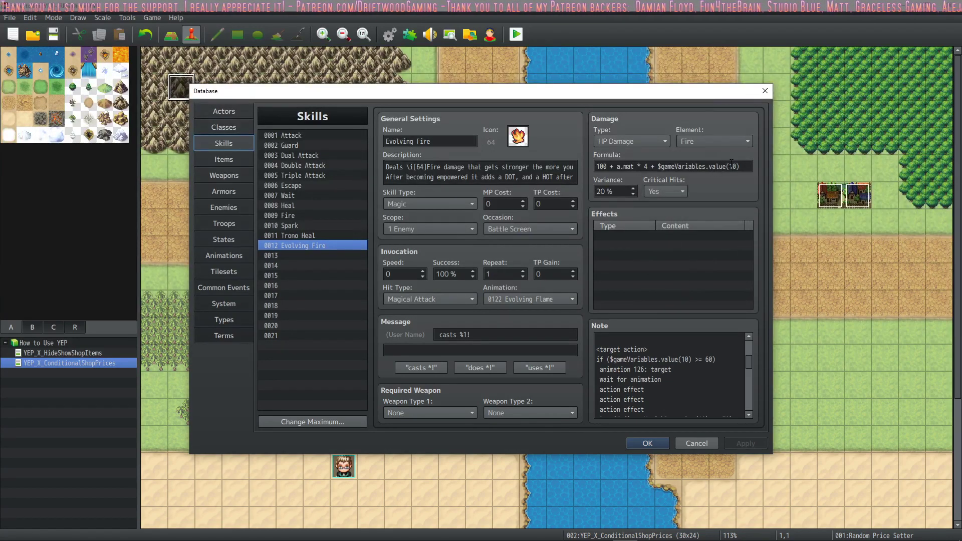
pyautogui.moveTo(731, 166)
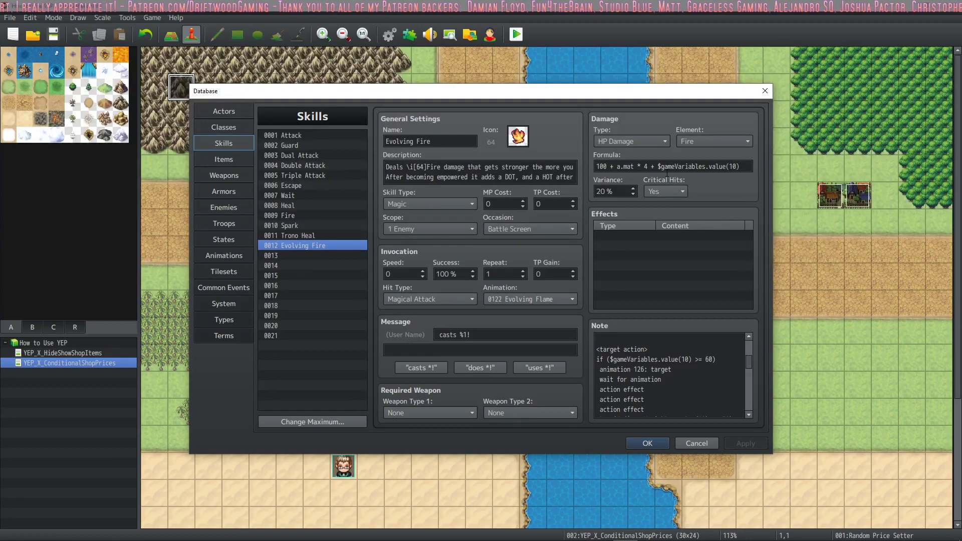
pyautogui.click(731, 166)
pyautogui.click(725, 166)
pyautogui.moveTo(744, 166); pyautogui.dragTo(657, 167)
pyautogui.click(635, 167)
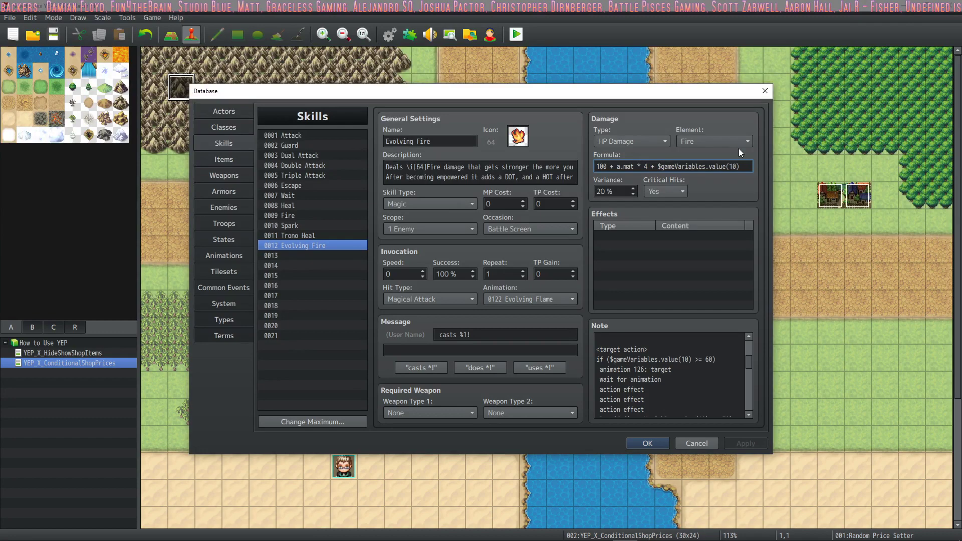
pyautogui.doubleClick(732, 166)
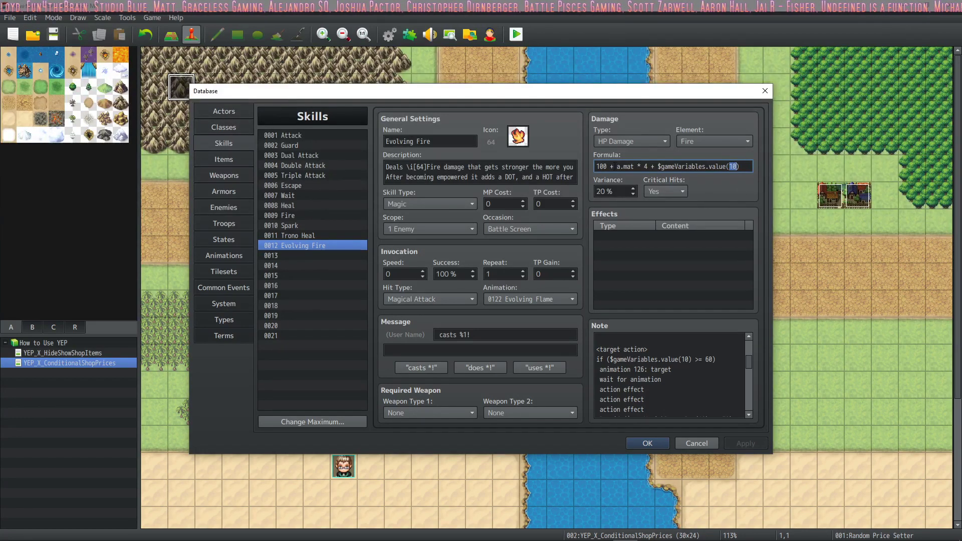
pyautogui.moveTo(658, 166); pyautogui.dragTo(736, 169)
pyautogui.doubleClick(734, 171)
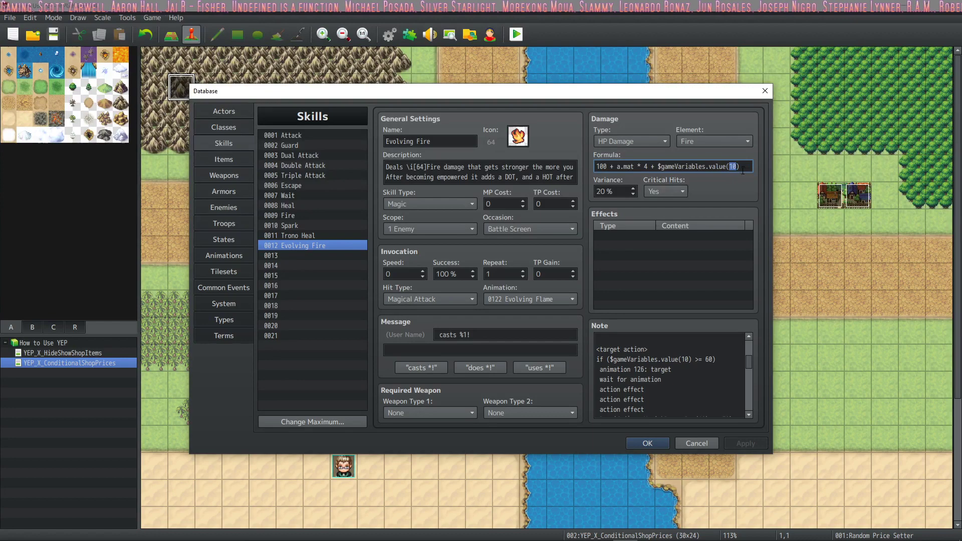
pyautogui.click(741, 167)
pyautogui.moveTo(739, 167)
pyautogui.mouseDown()
pyautogui.moveTo(650, 166)
pyautogui.moveTo(740, 166)
pyautogui.mouseUp()
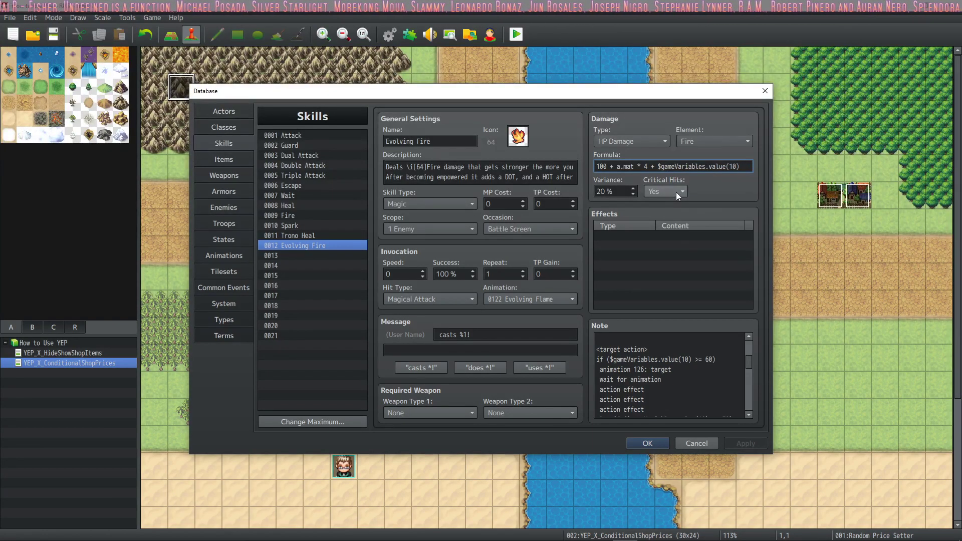
pyautogui.click(674, 356)
# Edit the note's change variable line so variable 10 increases by 1 instead of 10
pyautogui.hotkey('ctrl', 'a')
pyautogui.click(674, 357)
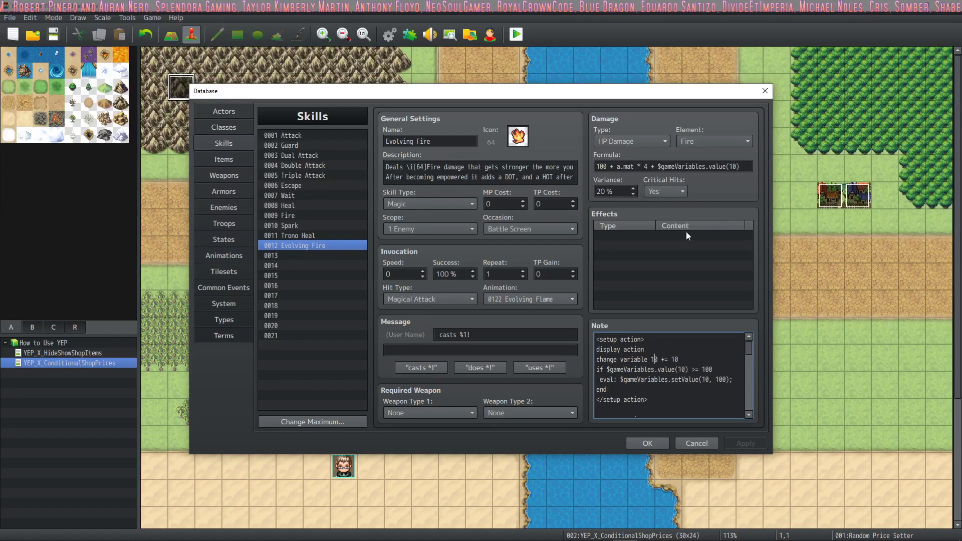
pyautogui.doubleClick(733, 166)
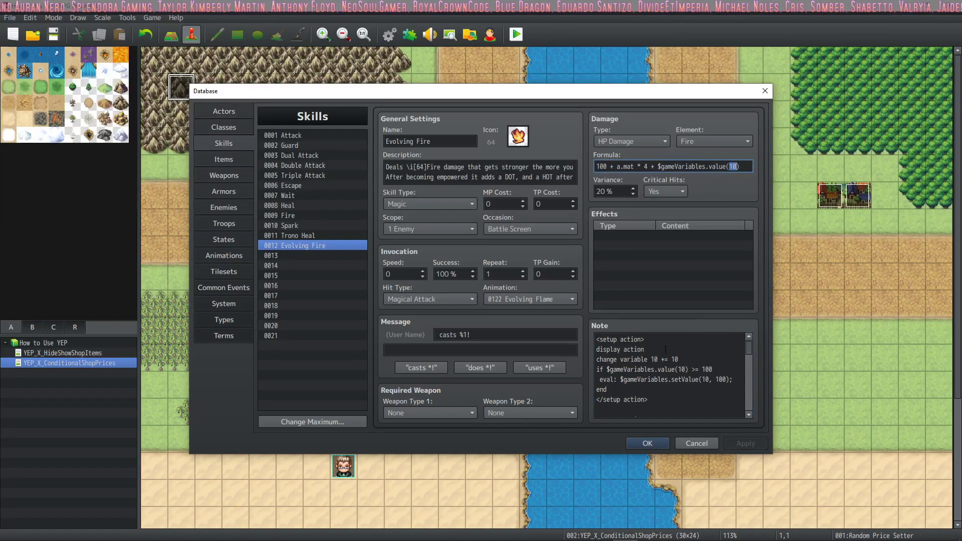
pyautogui.doubleClick(654, 359)
pyautogui.moveTo(675, 359); pyautogui.dragTo(698, 358)
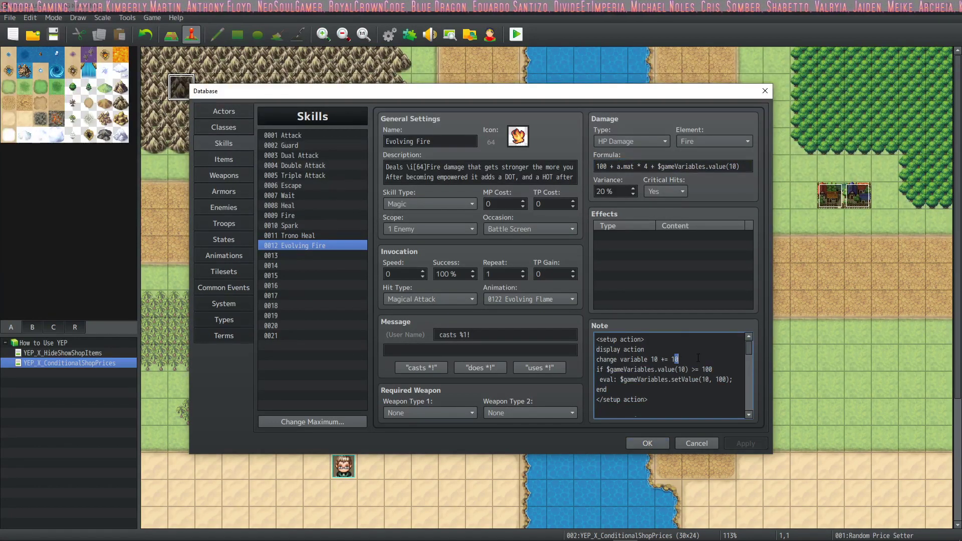
pyautogui.press('BackSpace')
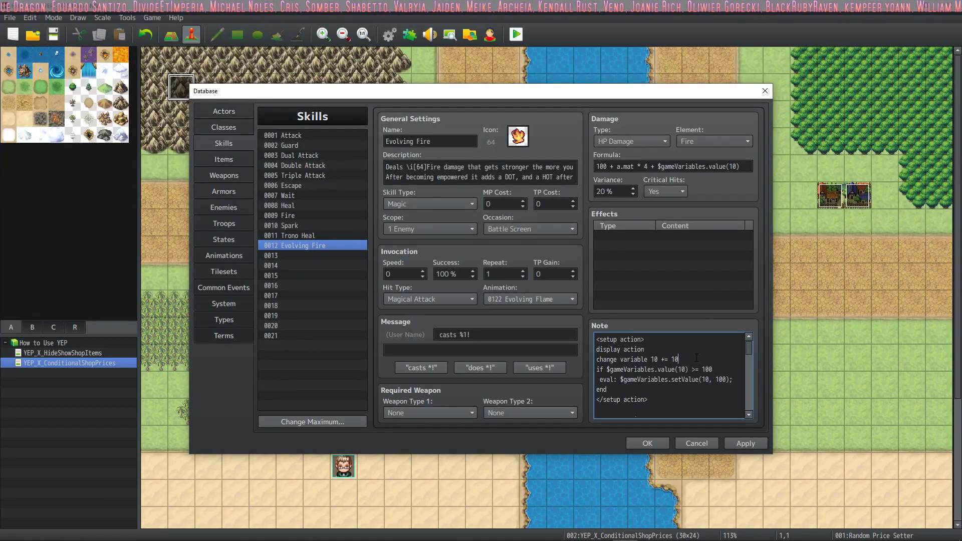
pyautogui.press('BackSpace')
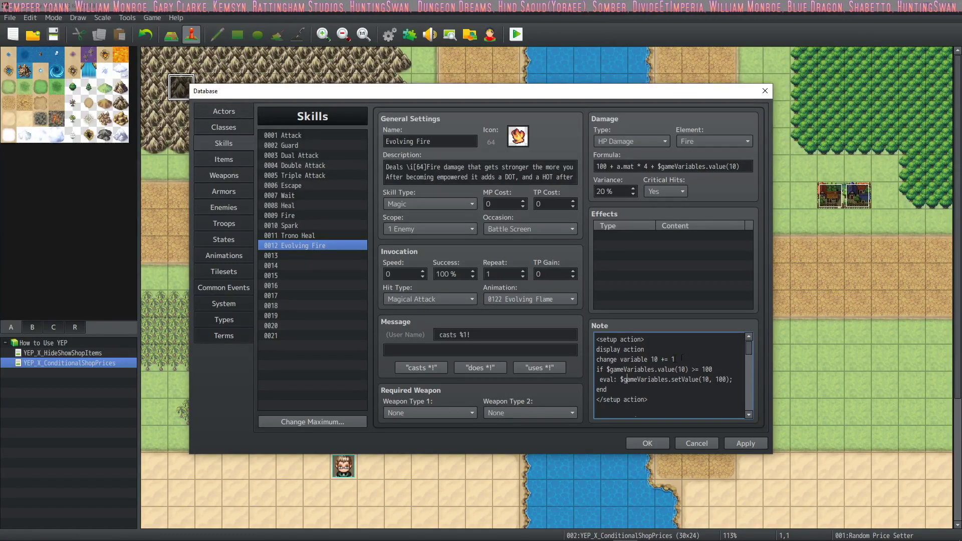
# Check variable 10 in the increment line, the setValue cap line and the damage formula
pyautogui.doubleClick(653, 359)
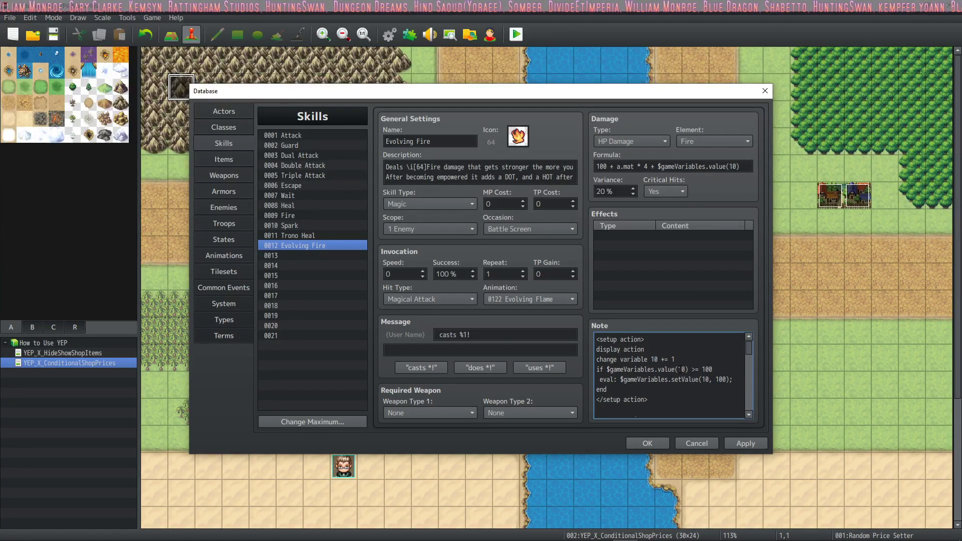
pyautogui.doubleClick(705, 379)
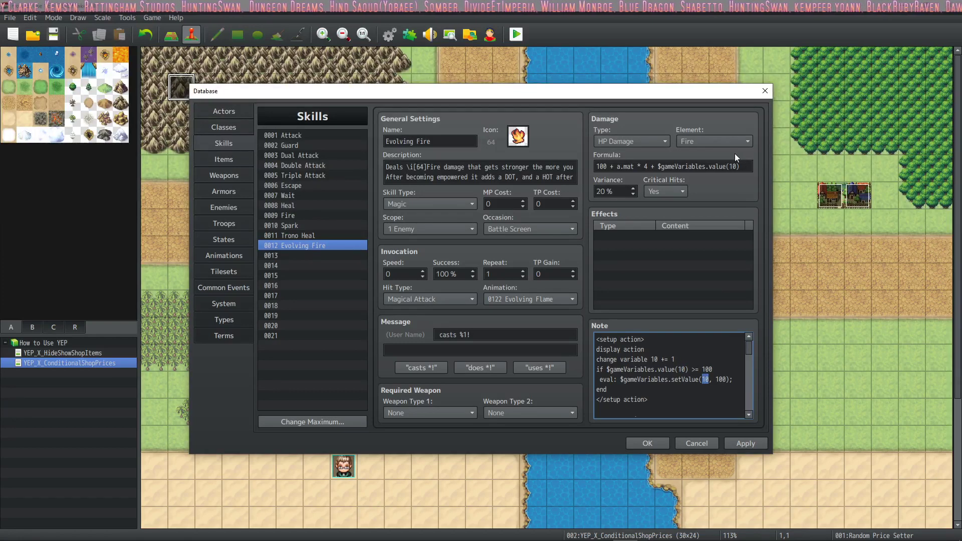
pyautogui.doubleClick(734, 167)
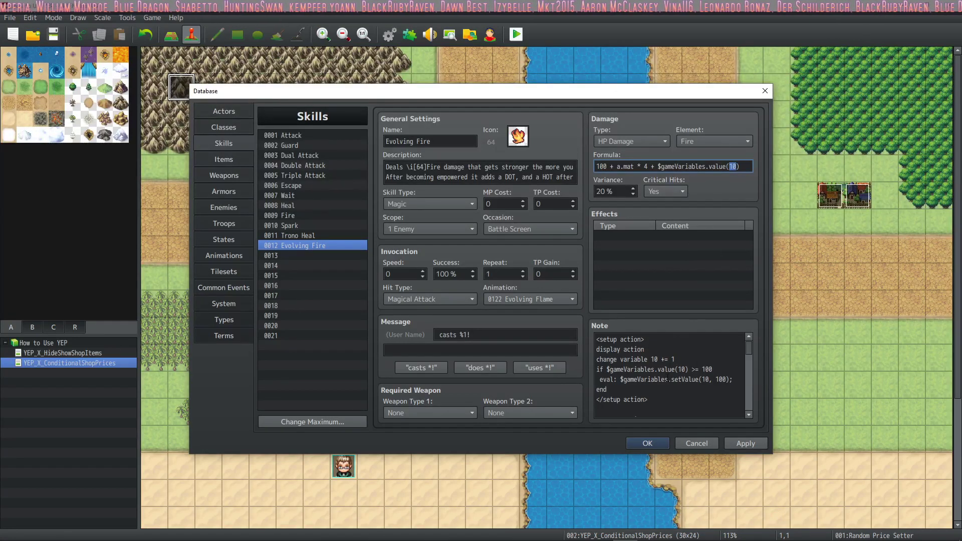
pyautogui.scroll(-5, 668, 379)
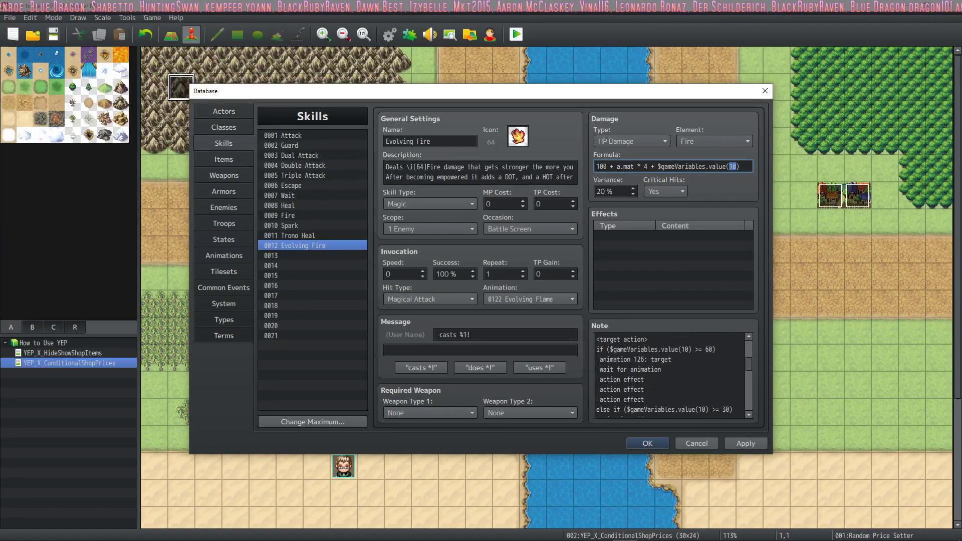
pyautogui.click(713, 345)
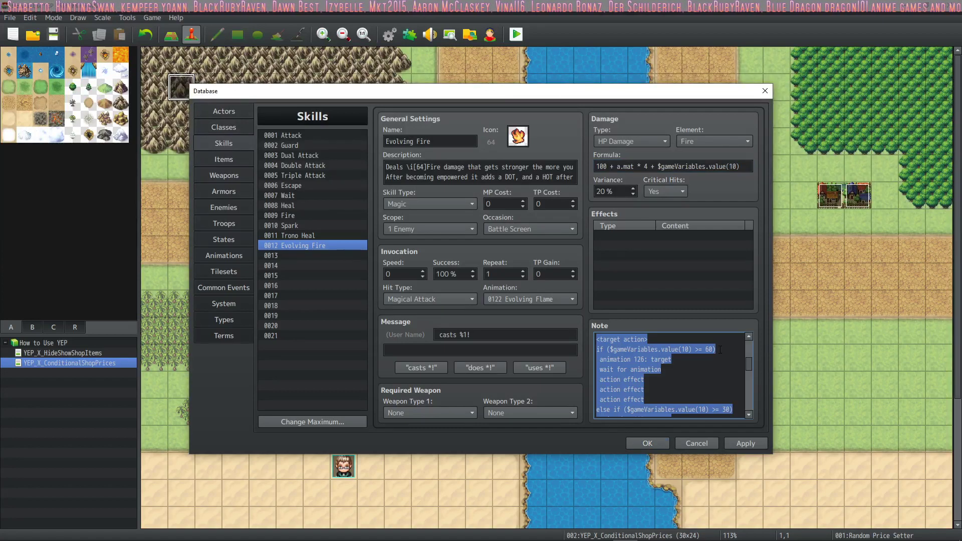
pyautogui.click(720, 349)
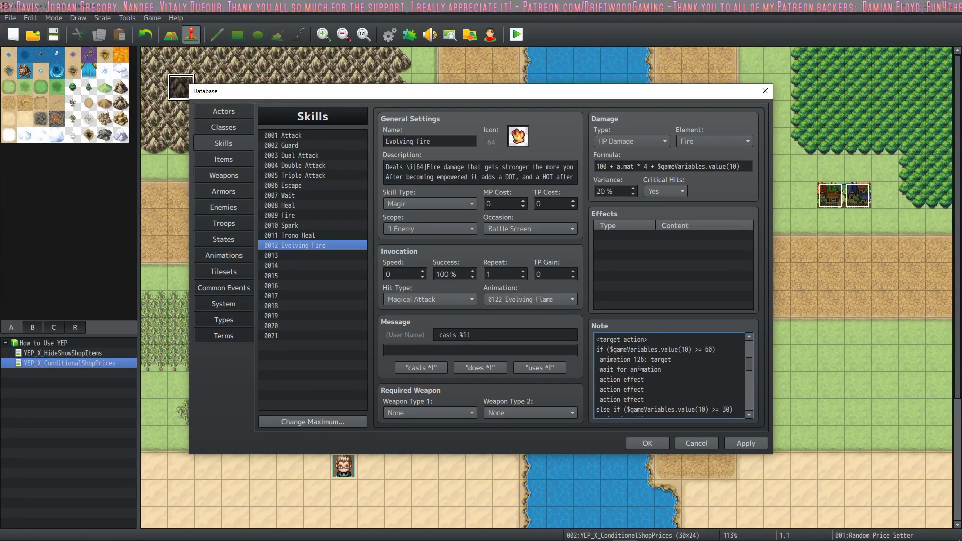
pyautogui.click(681, 358)
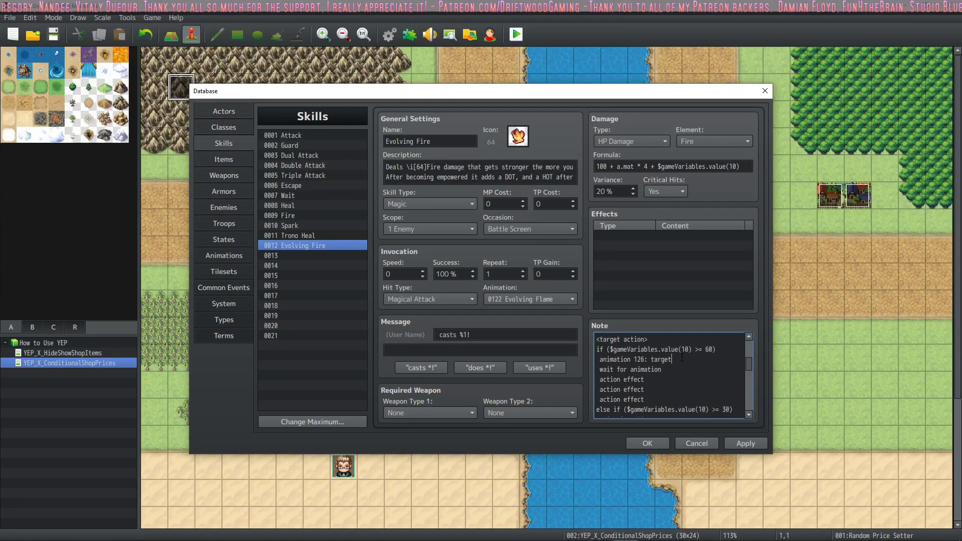
pyautogui.click(660, 395)
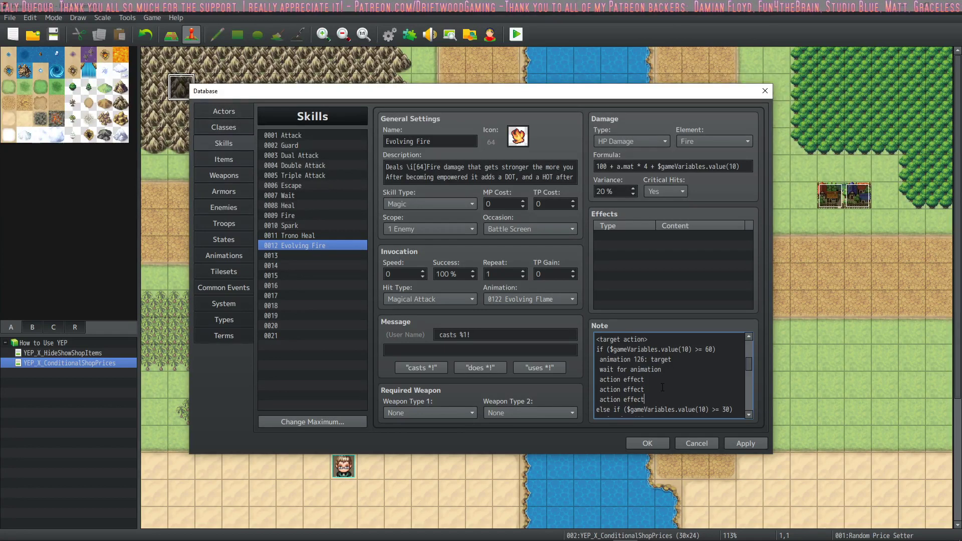
pyautogui.click(665, 387)
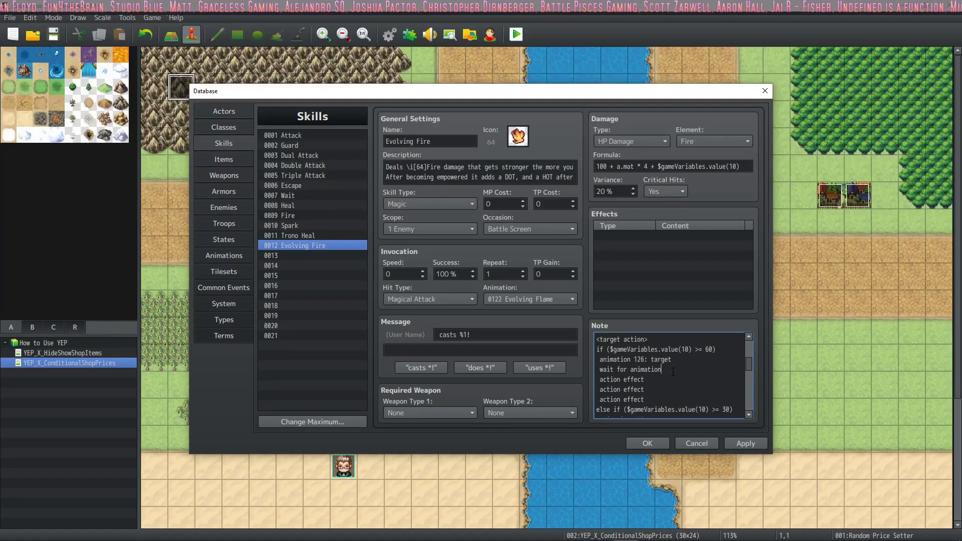
pyautogui.click(669, 377)
pyautogui.click(663, 388)
pyautogui.click(663, 381)
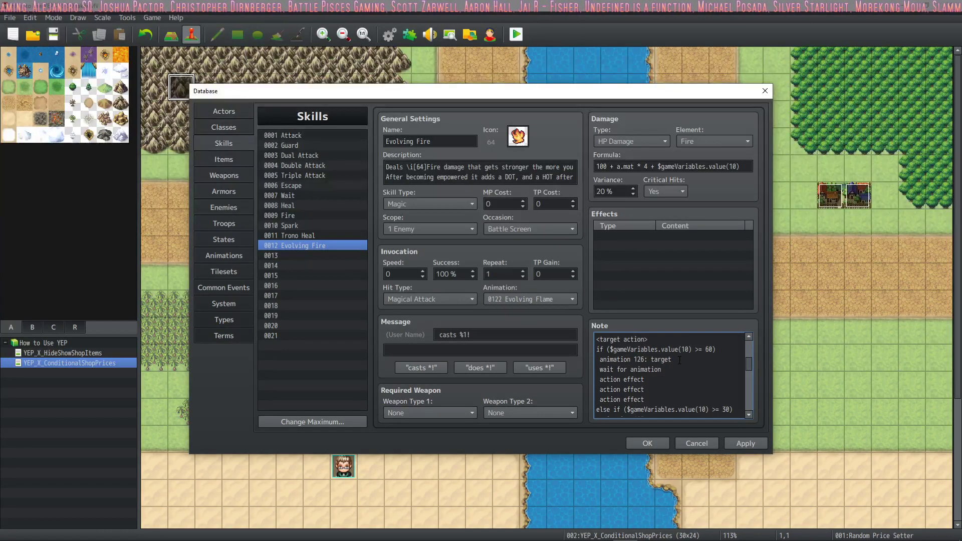
pyautogui.scroll(-1, 661, 387)
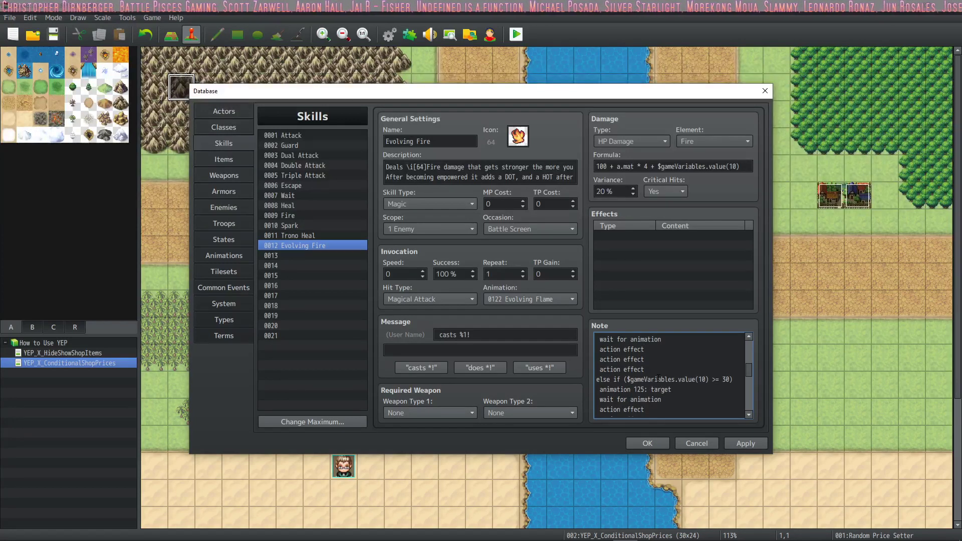
pyautogui.scroll(-1, 678, 376)
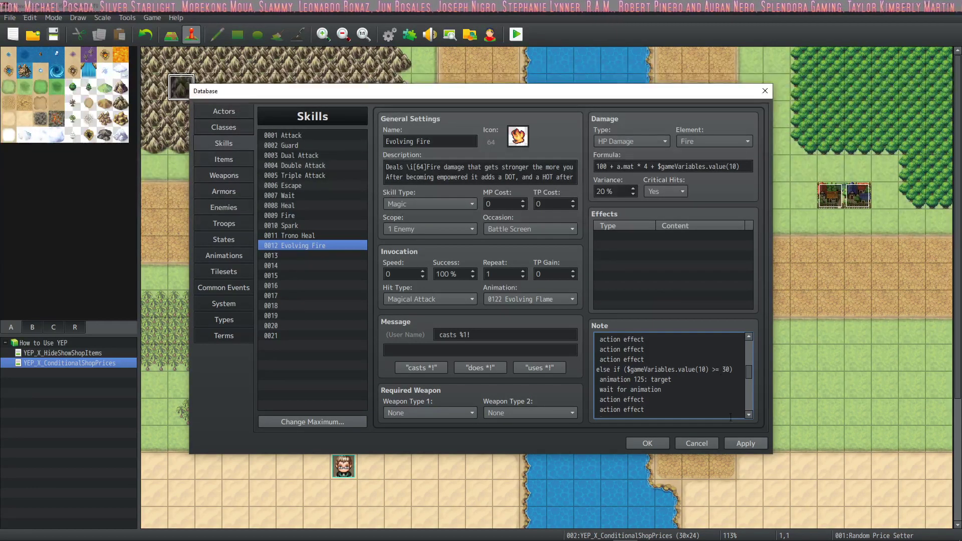
pyautogui.click(754, 448)
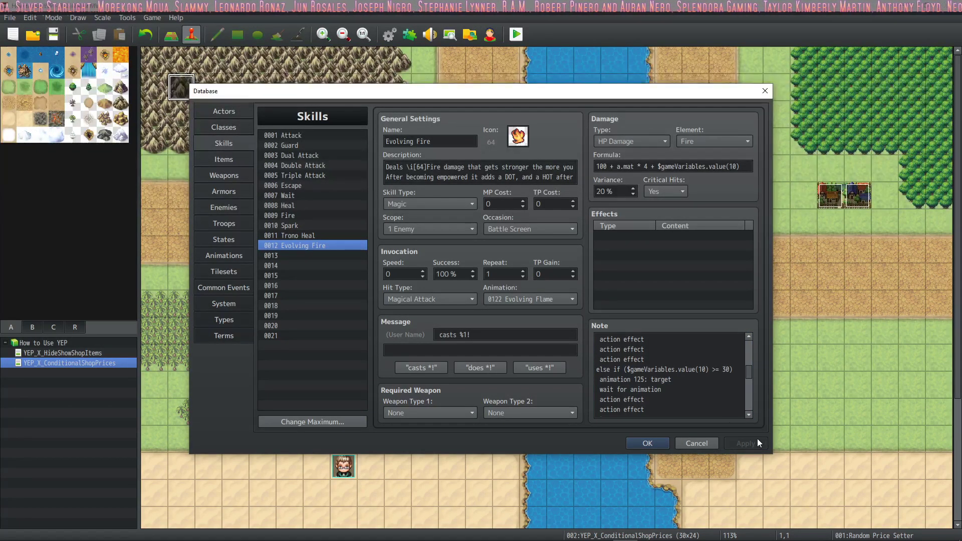
pyautogui.scroll(2, 694, 362)
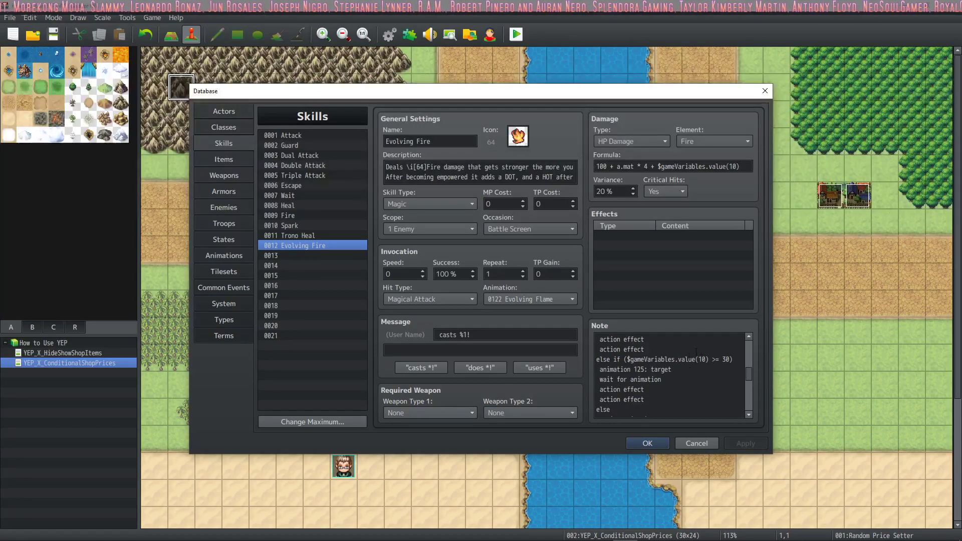
pyautogui.click(708, 353)
pyautogui.click(709, 357)
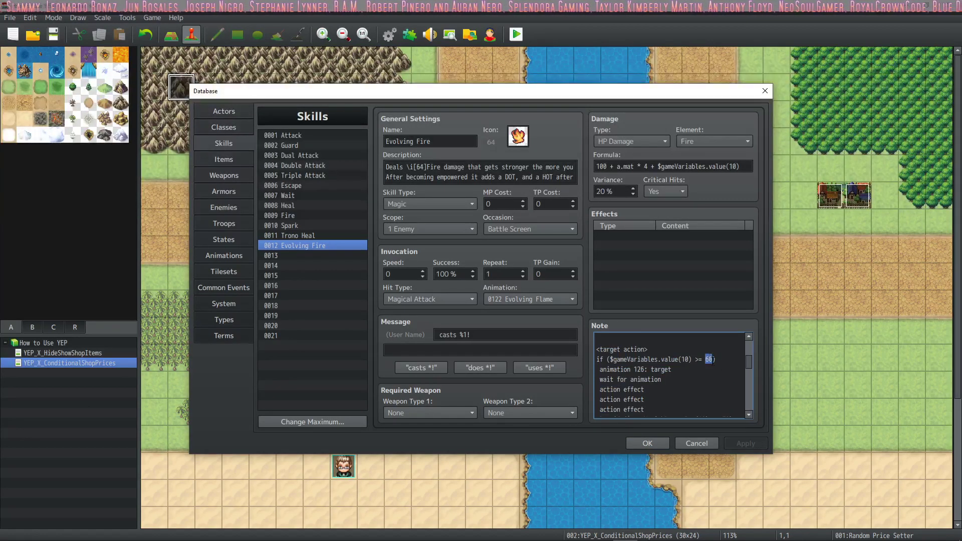
pyautogui.scroll(-2, 713, 361)
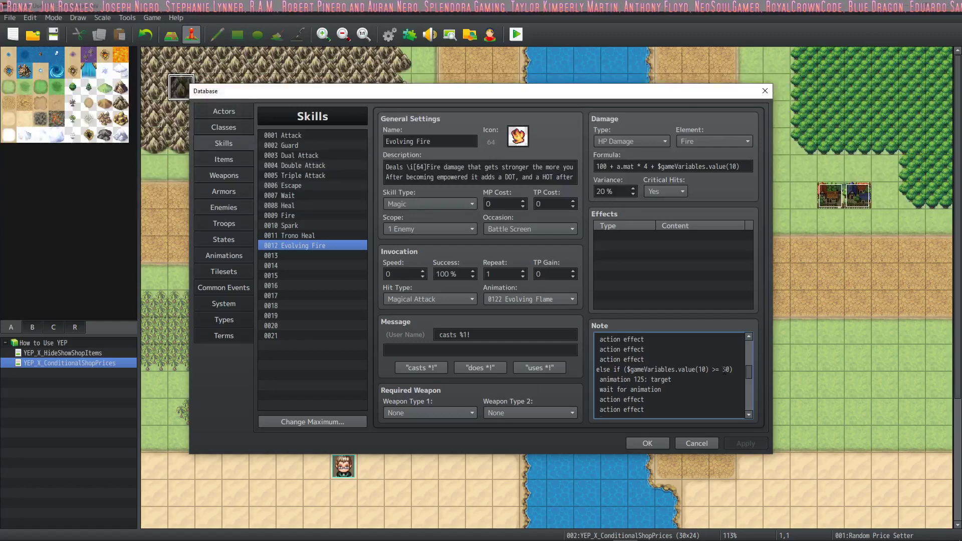
pyautogui.scroll(-1, 723, 369)
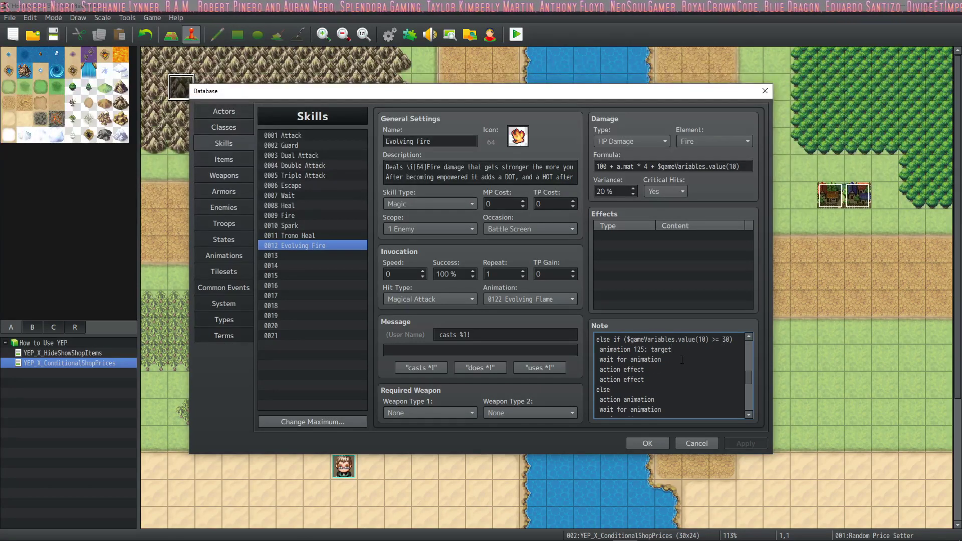
pyautogui.scroll(2, 686, 354)
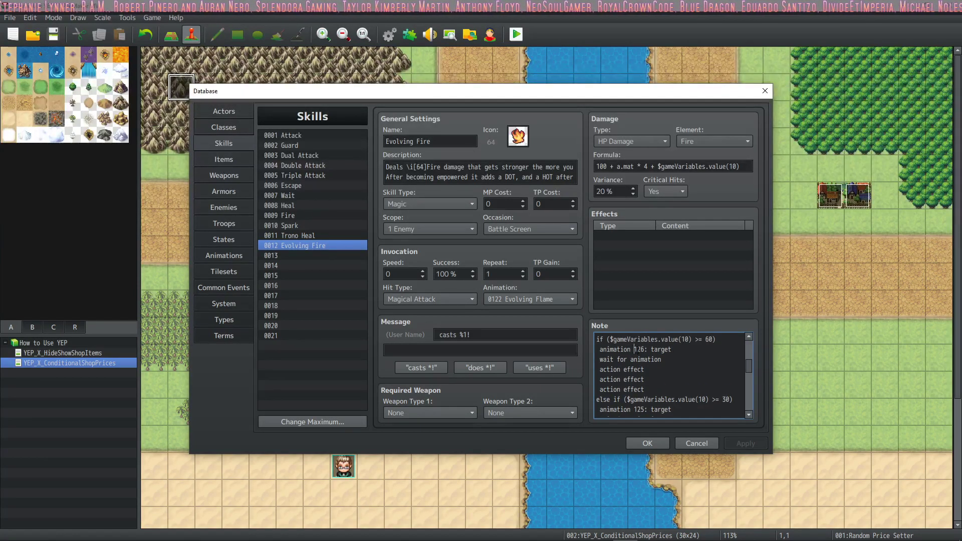
pyautogui.scroll(-1, 686, 354)
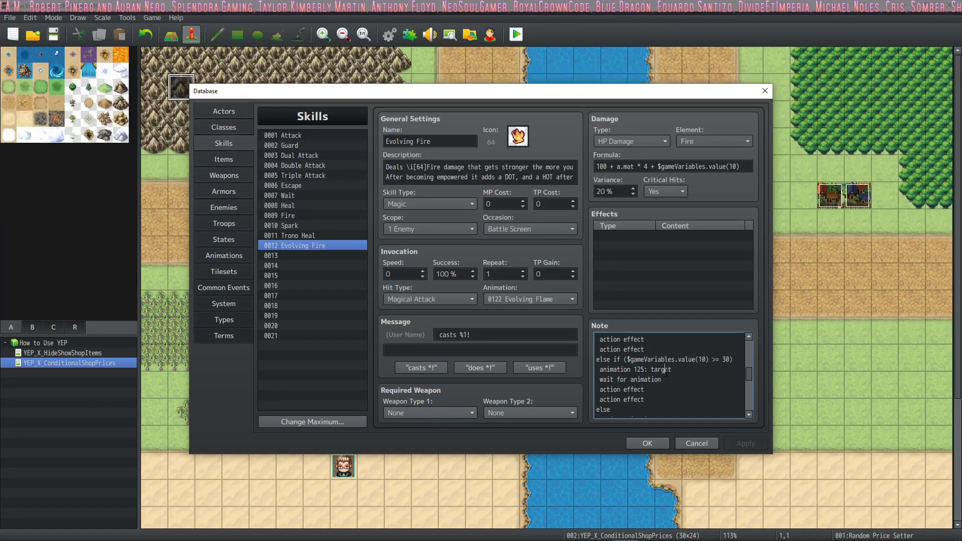
pyautogui.scroll(-1, 662, 370)
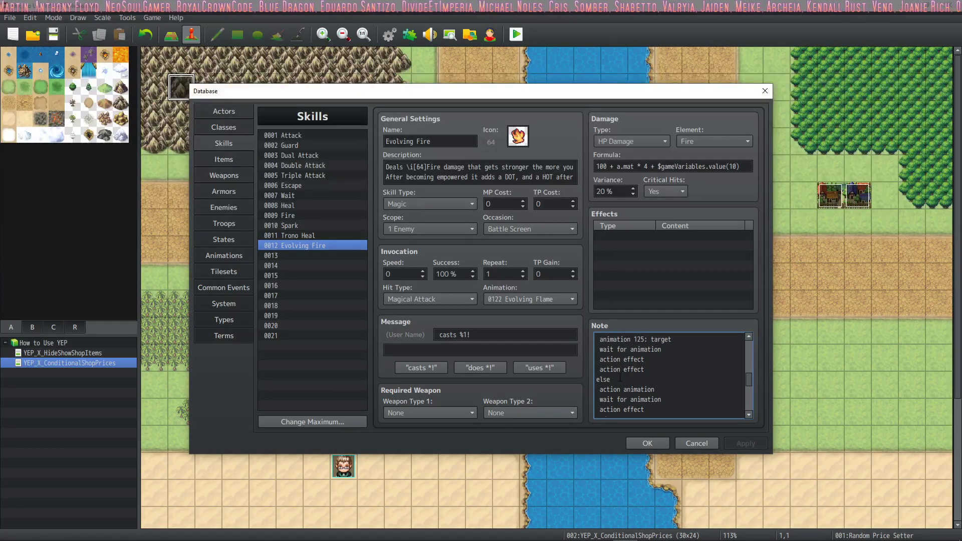
pyautogui.scroll(1, 628, 379)
pyautogui.scroll(-2, 709, 368)
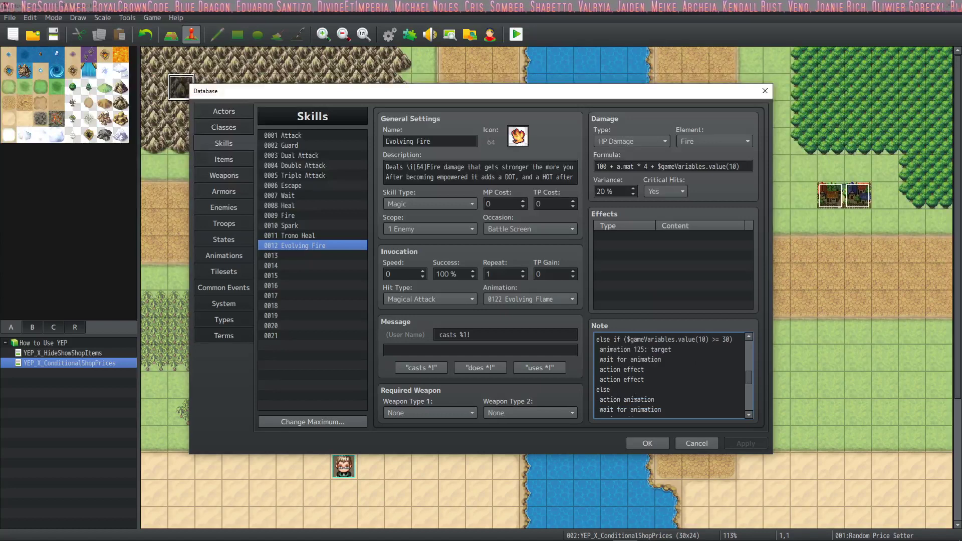
pyautogui.scroll(-1, 634, 395)
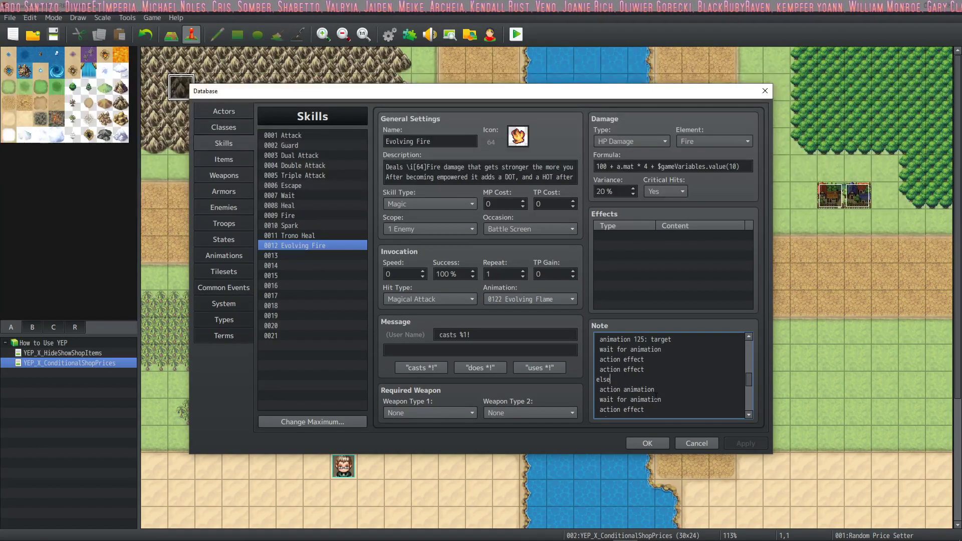
pyautogui.scroll(3, 656, 397)
pyautogui.scroll(-6, 658, 393)
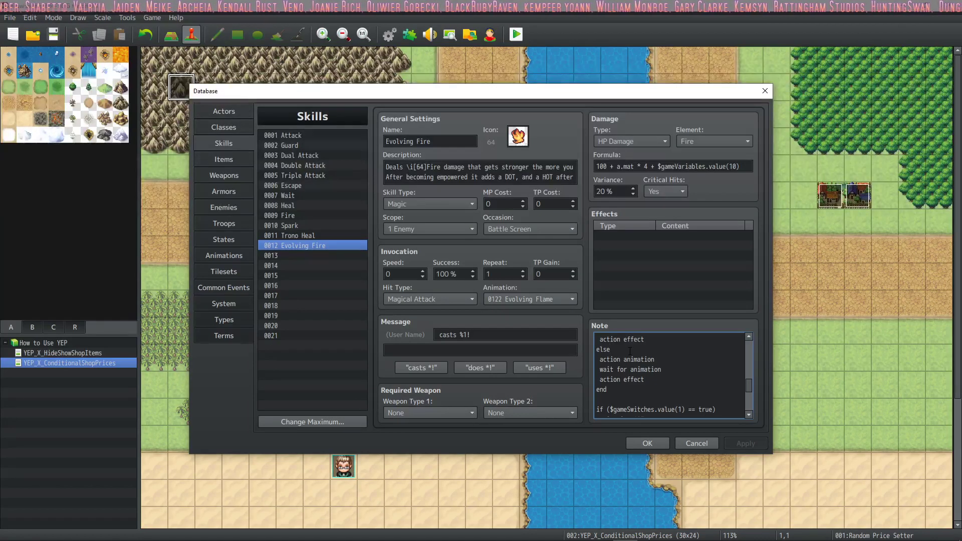
pyautogui.scroll(-1, 630, 351)
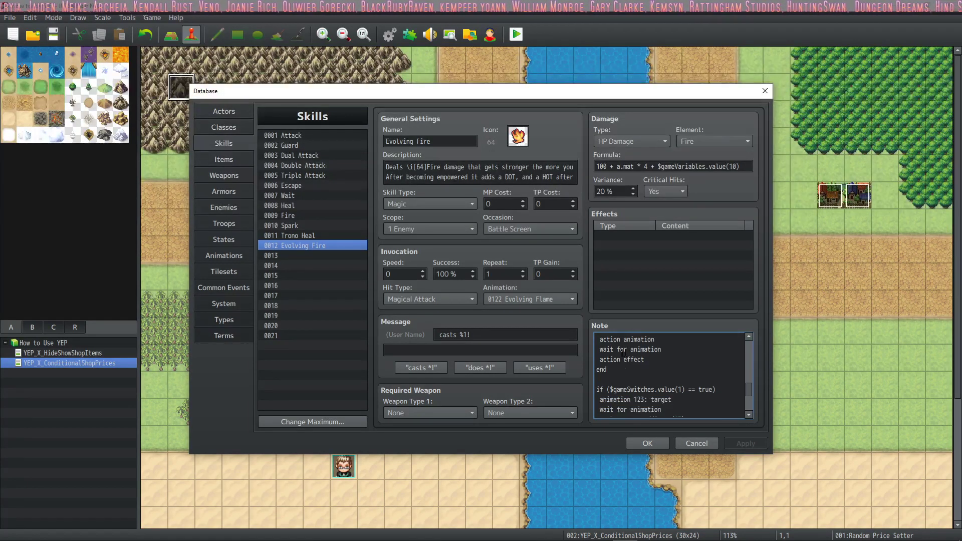
pyautogui.scroll(-1, 646, 362)
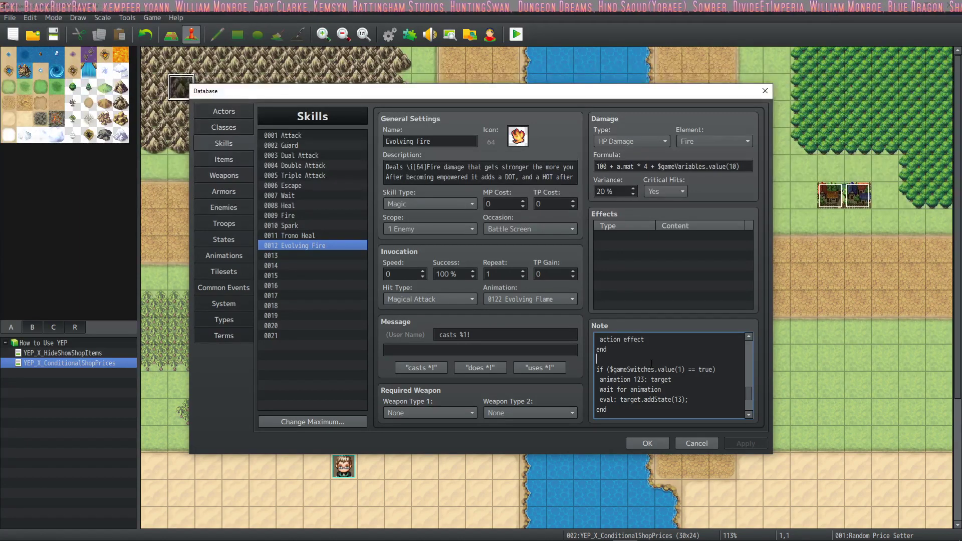
pyautogui.scroll(-1, 651, 362)
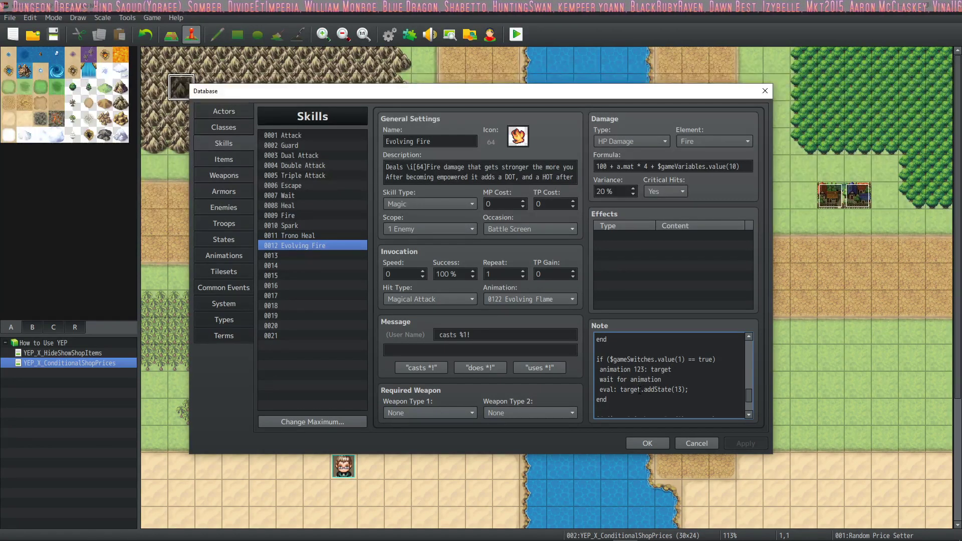
pyautogui.click(623, 399)
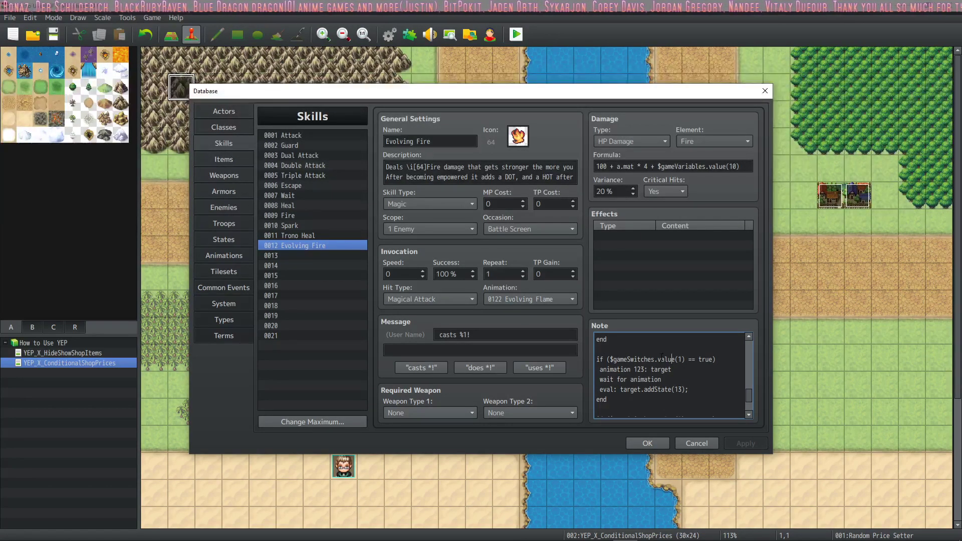
pyautogui.doubleClick(680, 359)
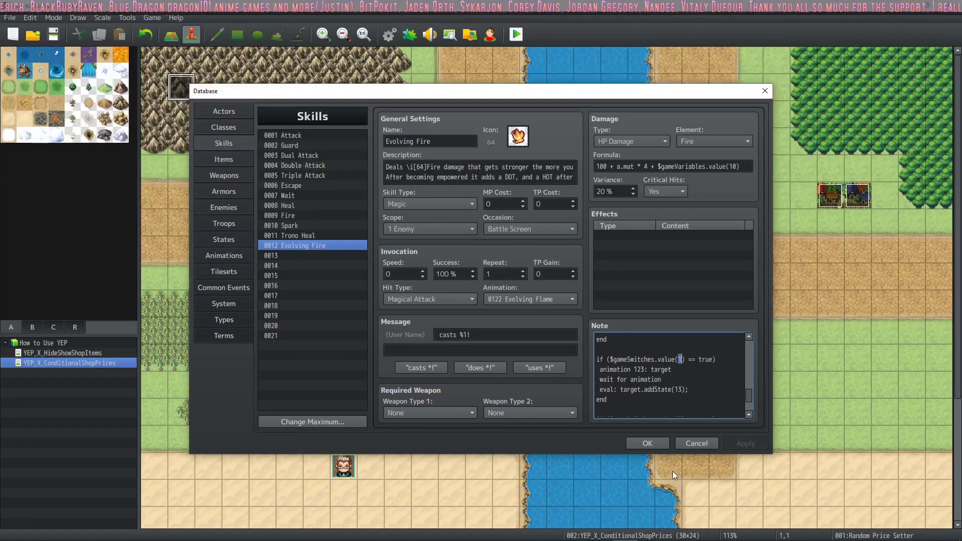
pyautogui.doubleClick(639, 369)
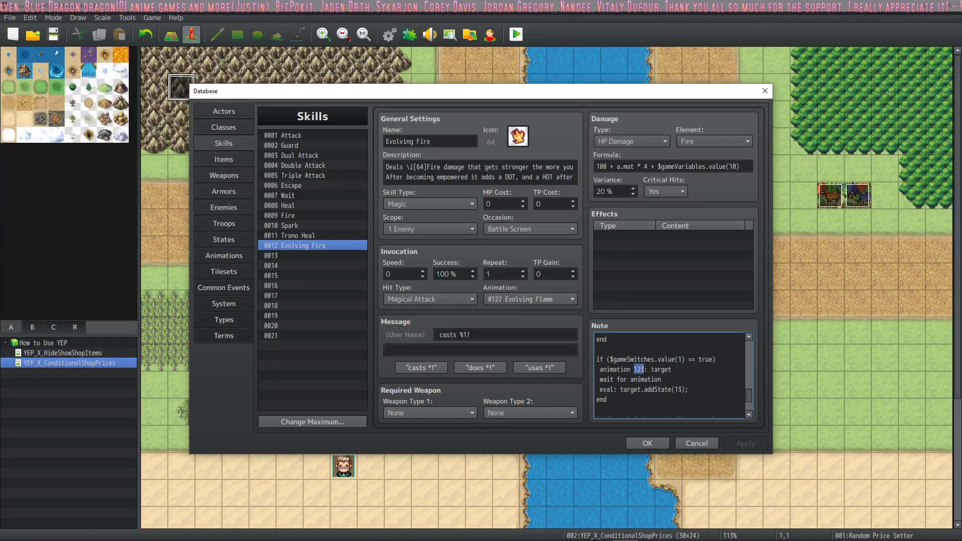
pyautogui.doubleClick(660, 369)
pyautogui.doubleClick(622, 379)
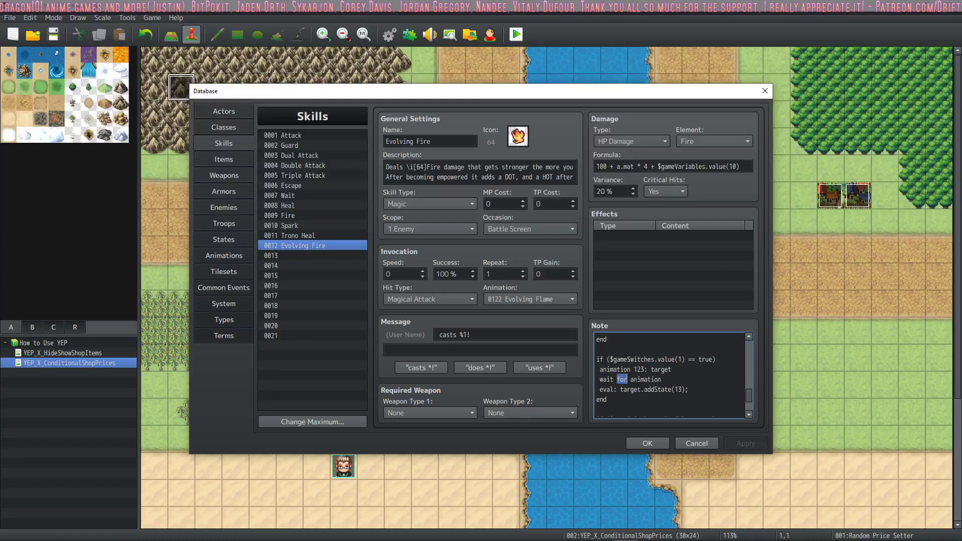
pyautogui.click(611, 389)
pyautogui.moveTo(620, 389); pyautogui.dragTo(688, 389)
pyautogui.click(617, 389)
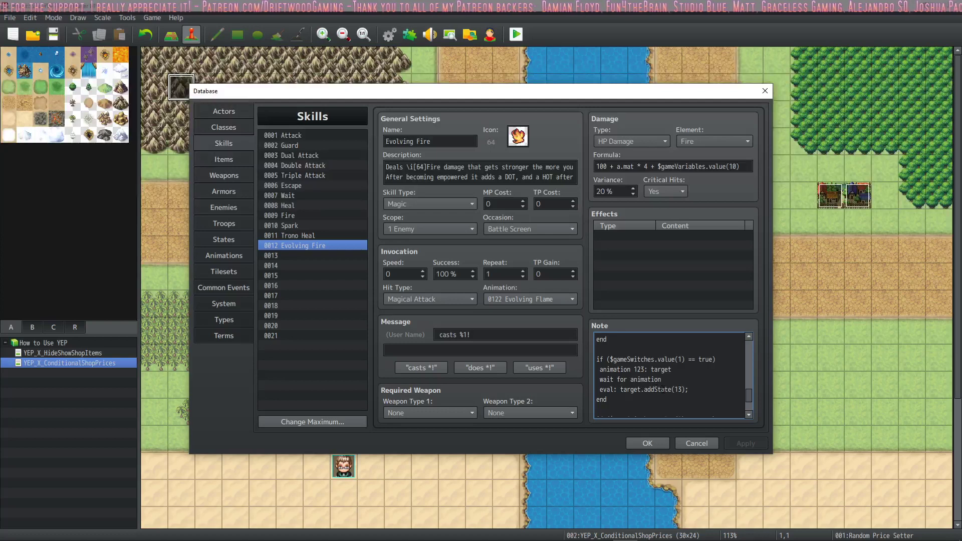
pyautogui.doubleClick(680, 389)
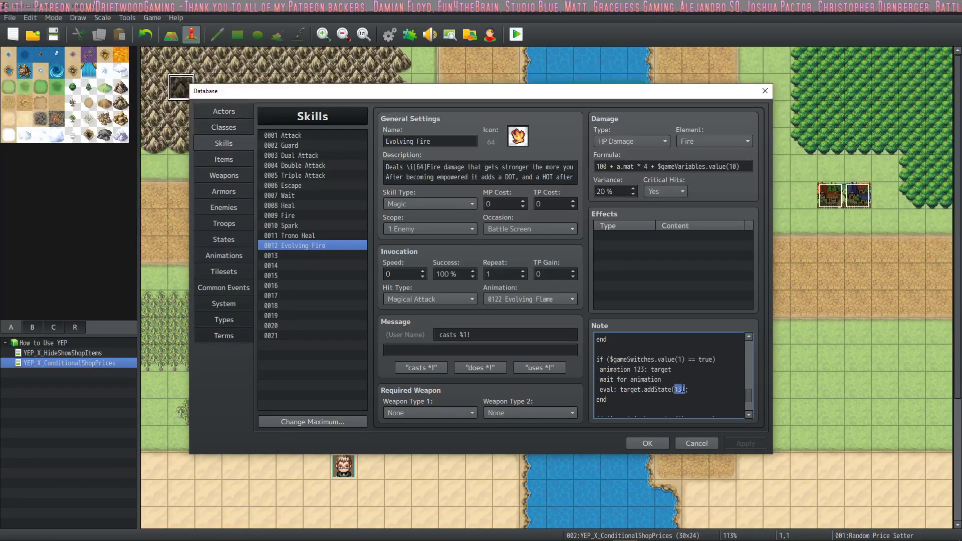
pyautogui.press('Right')
pyautogui.hotkey('shift', 'End')
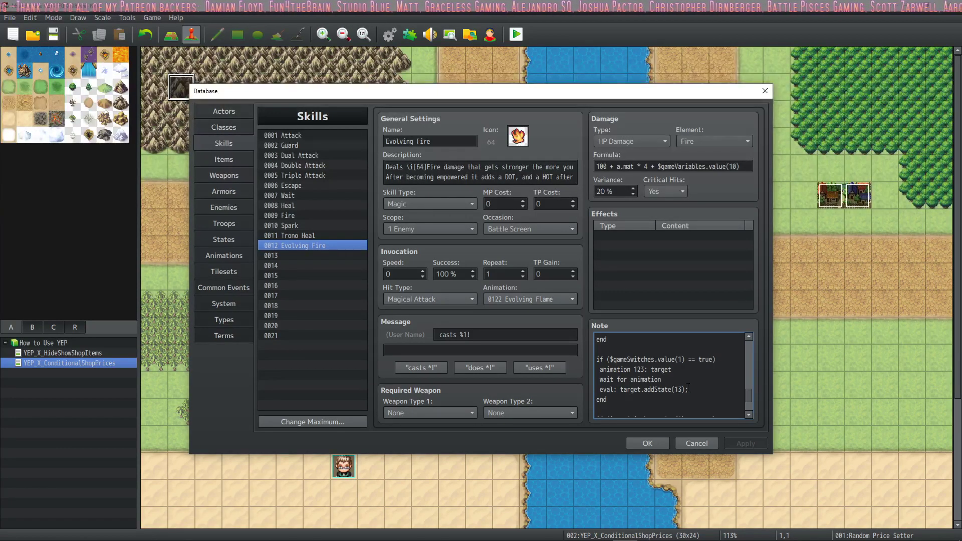
# Scroll through the rest of the Evolving Fire note script and back to the top
pyautogui.scroll(-1, 691, 385)
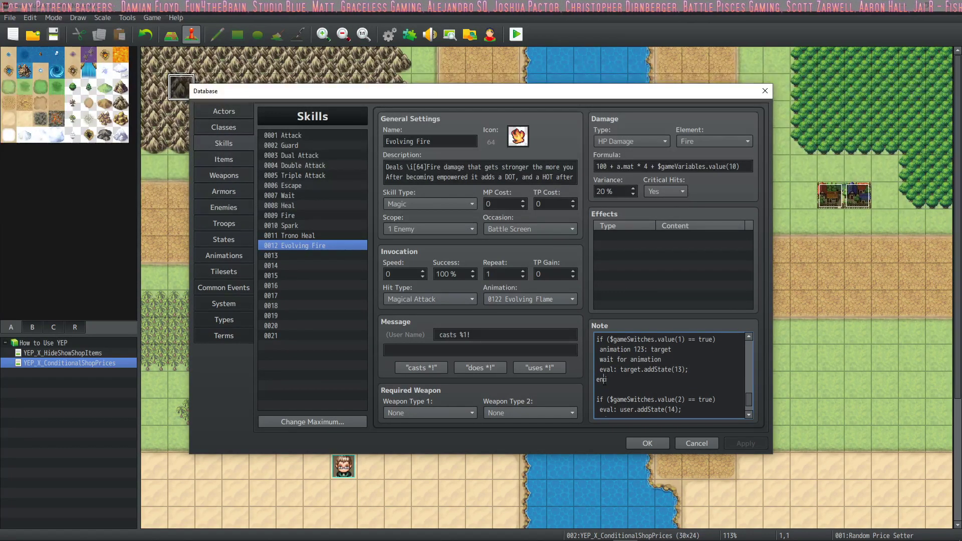
pyautogui.scroll(-2, 633, 360)
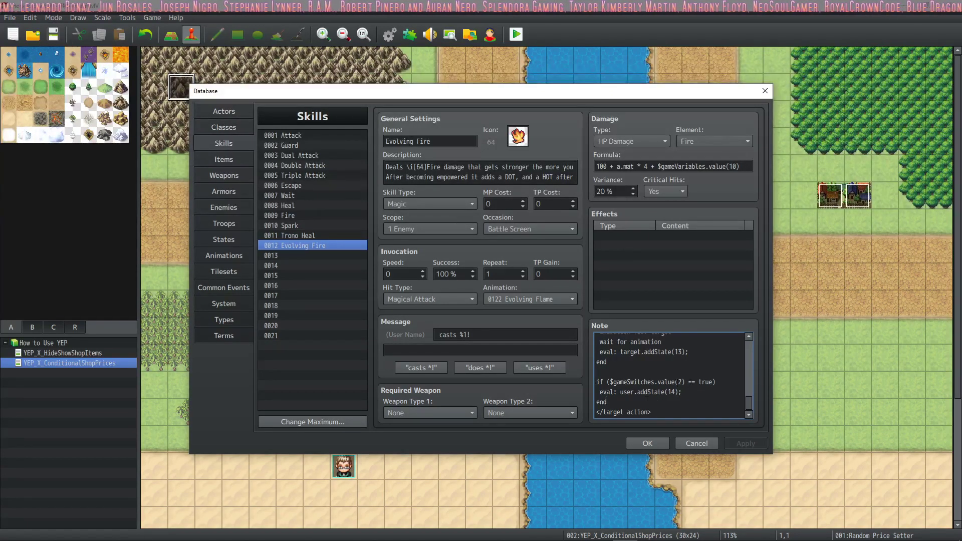
pyautogui.scroll(2, 679, 384)
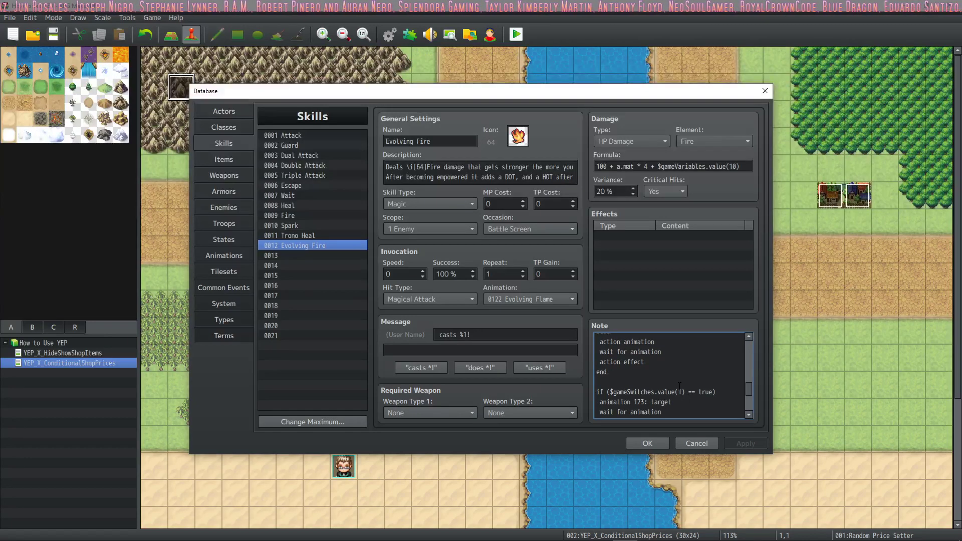
pyautogui.scroll(5, 679, 384)
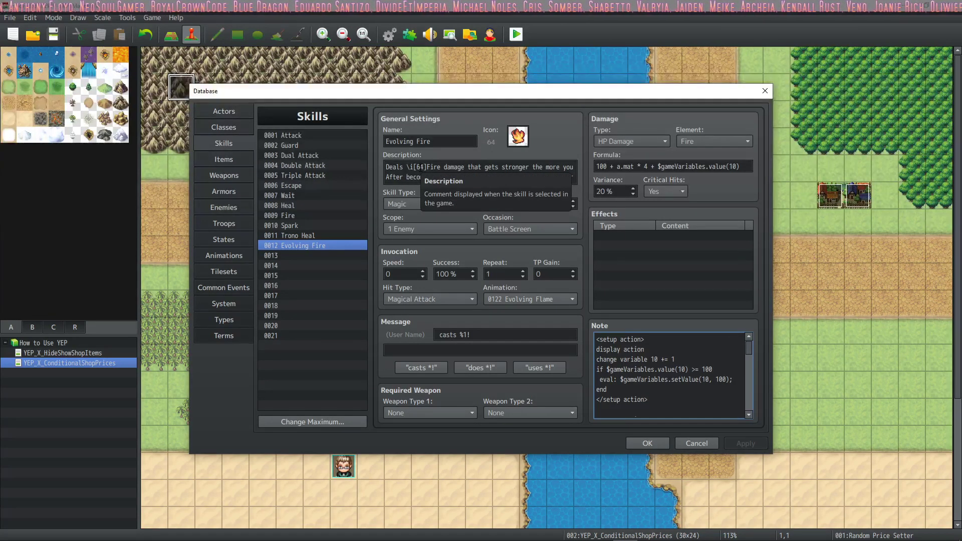
# Reopen the Database on the Animations list and select the Evolving Flame animation
pyautogui.click(651, 442)
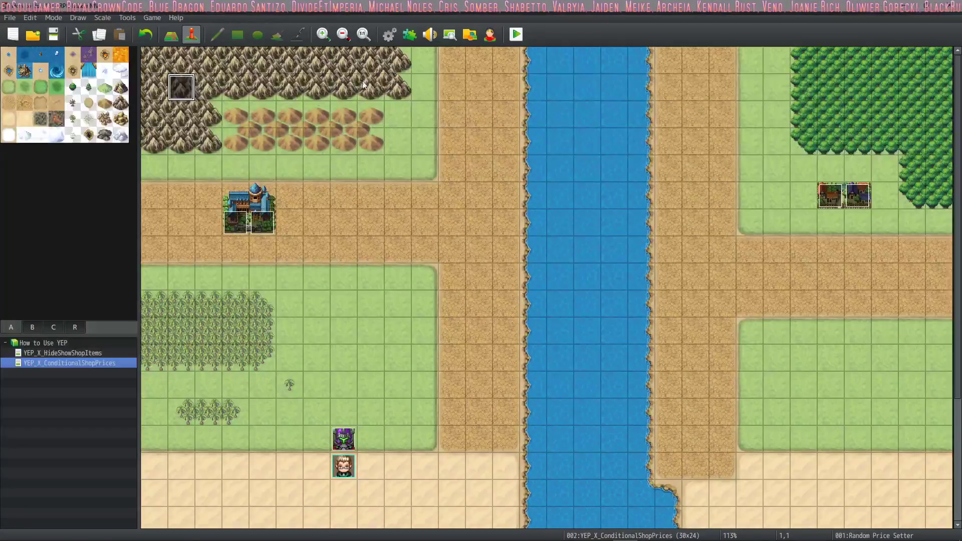
pyautogui.click(390, 36)
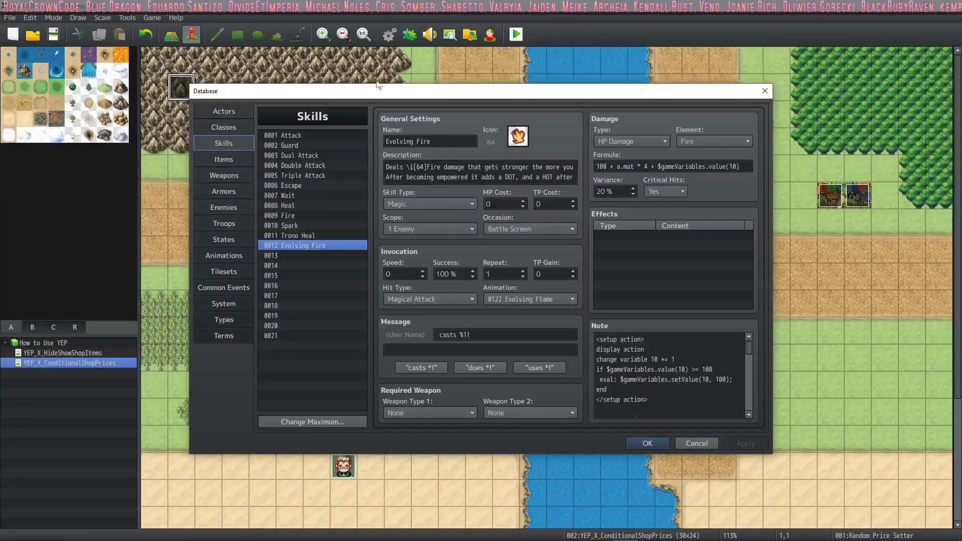
pyautogui.click(224, 256)
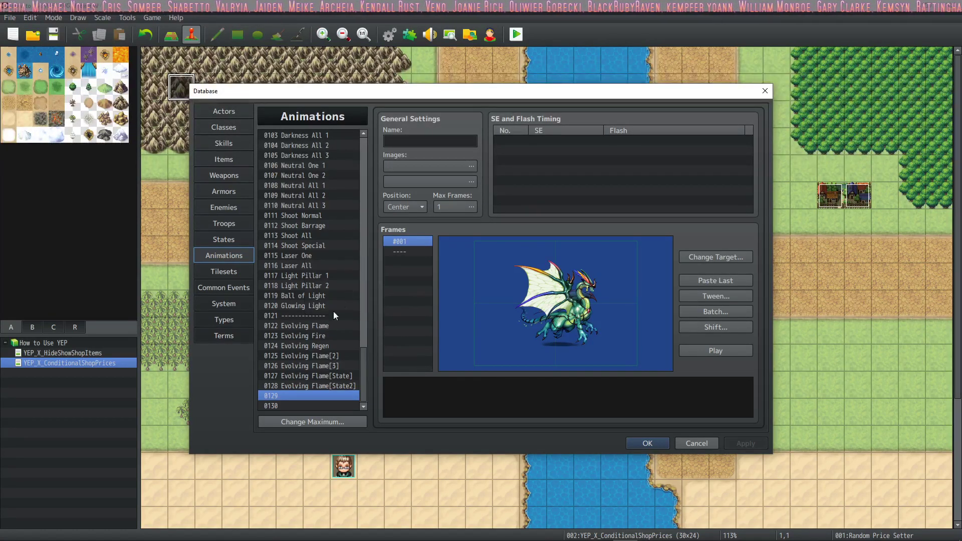
pyautogui.click(325, 327)
pyautogui.click(320, 343)
pyautogui.click(329, 335)
pyautogui.click(331, 325)
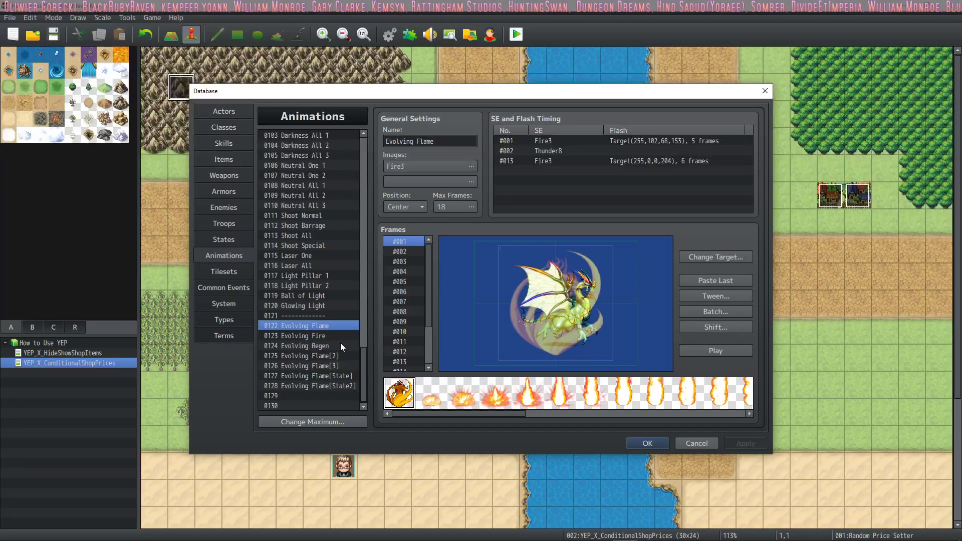
# Play previews of Evolving Flame, Evolving Flame[2] and Evolving Flame[3]
pyautogui.click(699, 351)
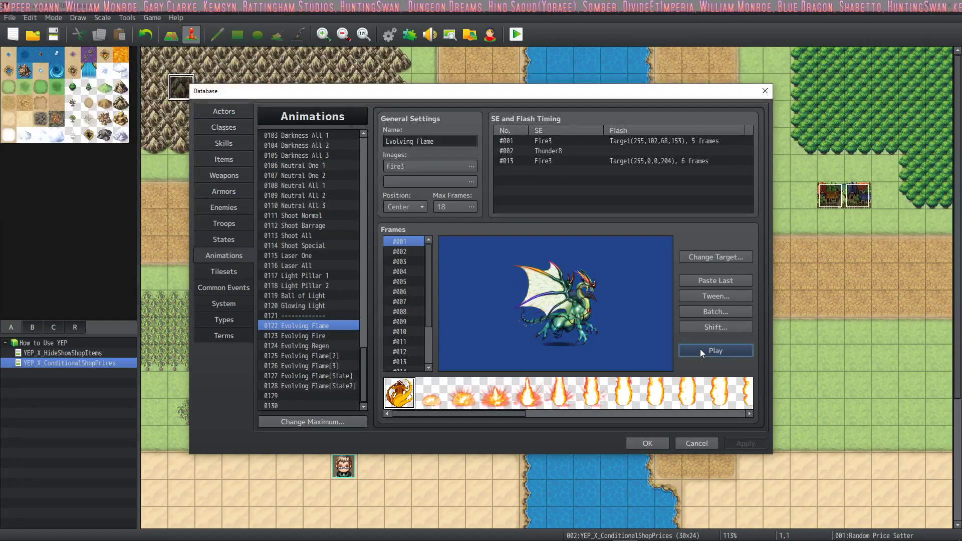
pyautogui.click(699, 350)
pyautogui.click(333, 357)
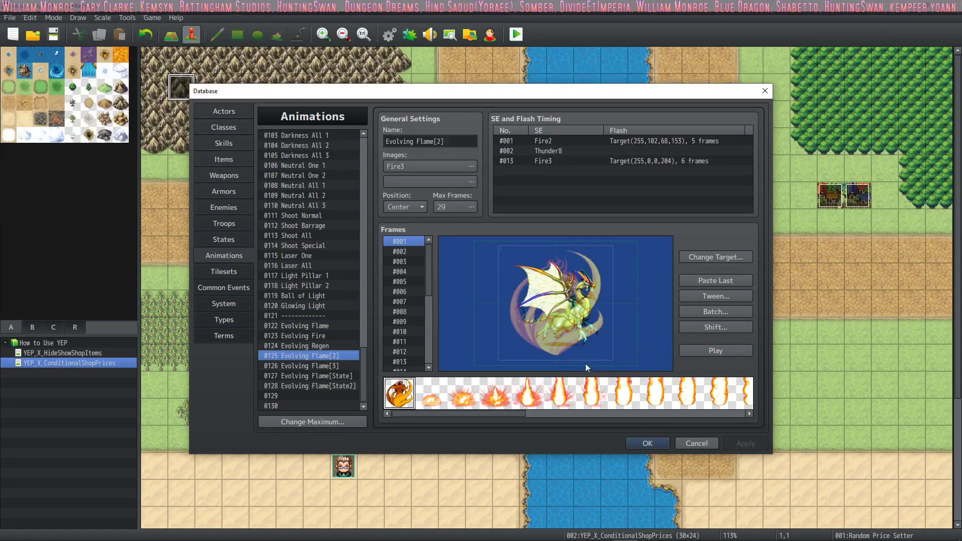
pyautogui.click(710, 350)
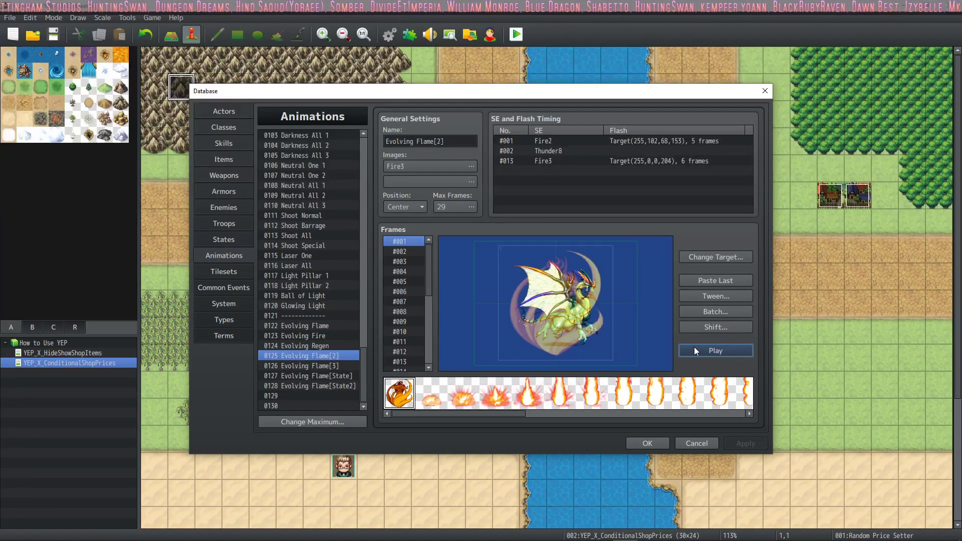
pyautogui.click(697, 352)
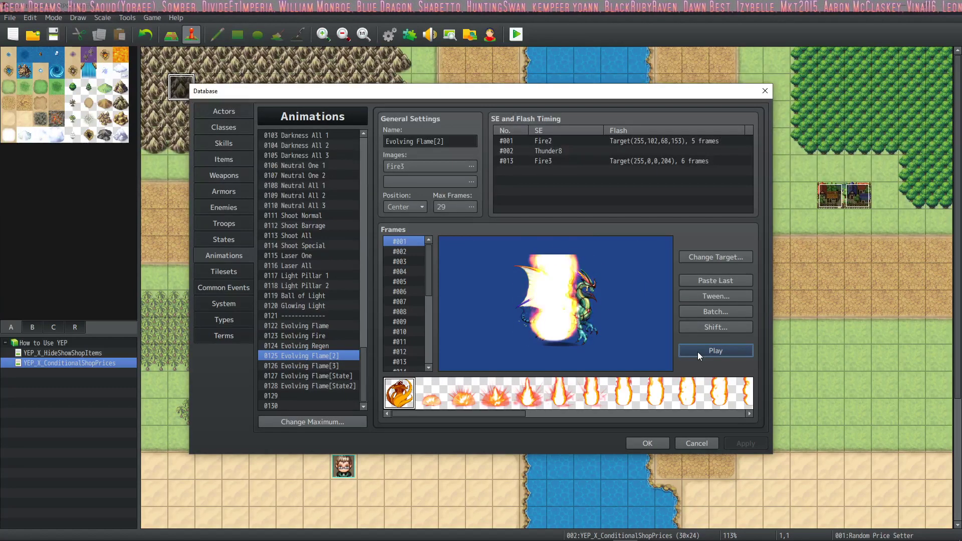
pyautogui.click(331, 365)
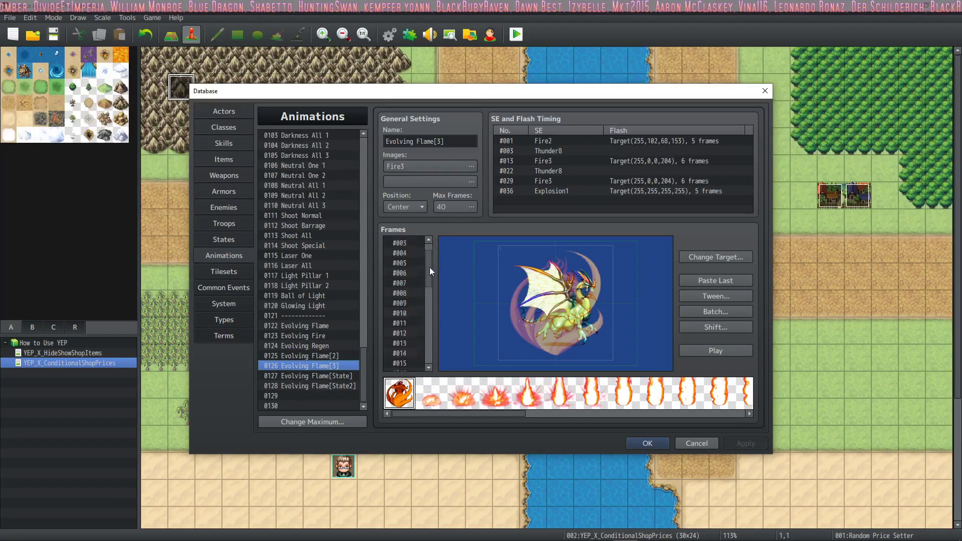
pyautogui.moveTo(428, 266); pyautogui.dragTo(427, 370)
pyautogui.click(702, 350)
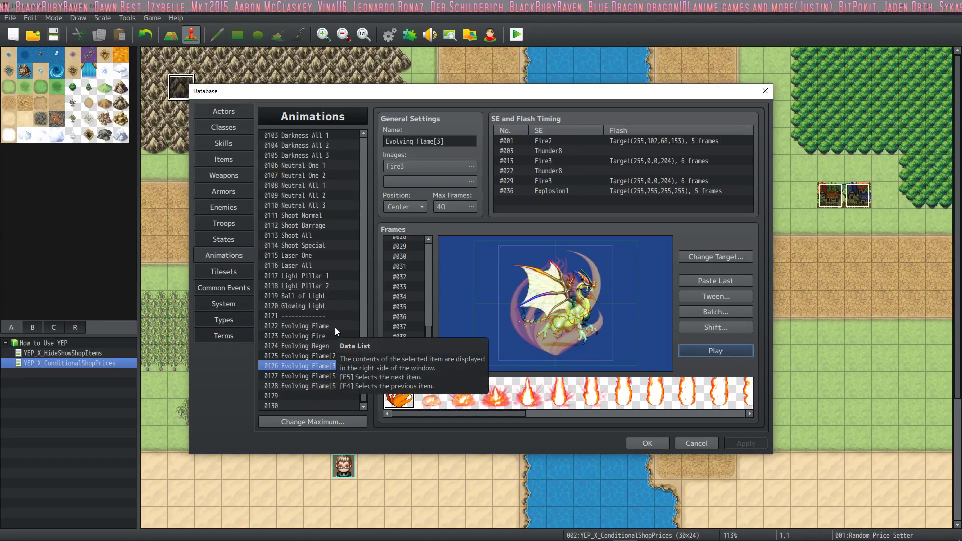
pyautogui.click(311, 338)
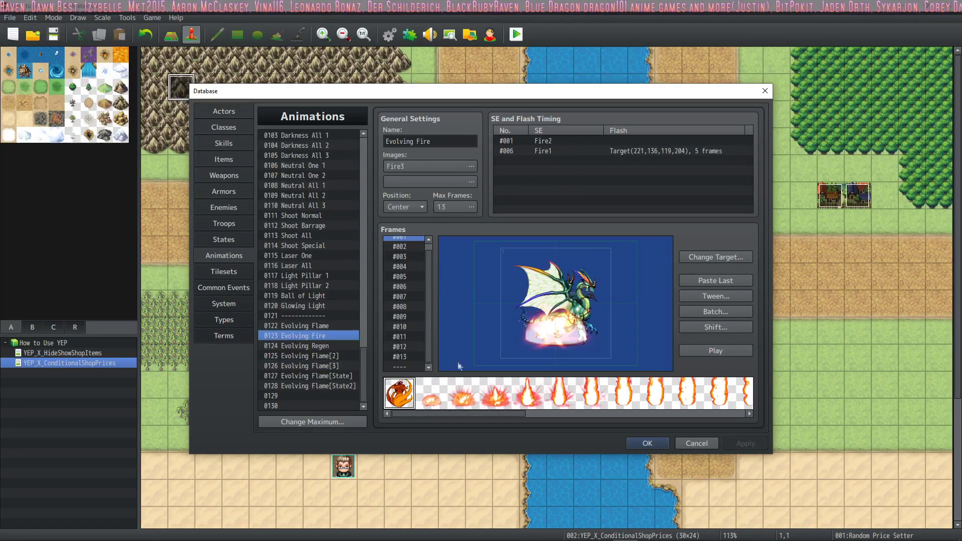
pyautogui.click(708, 349)
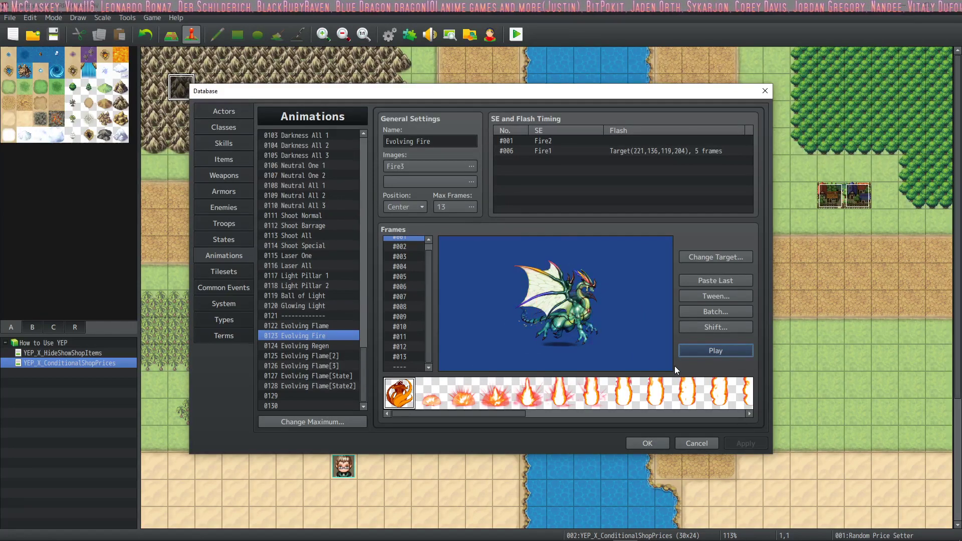
pyautogui.click(701, 355)
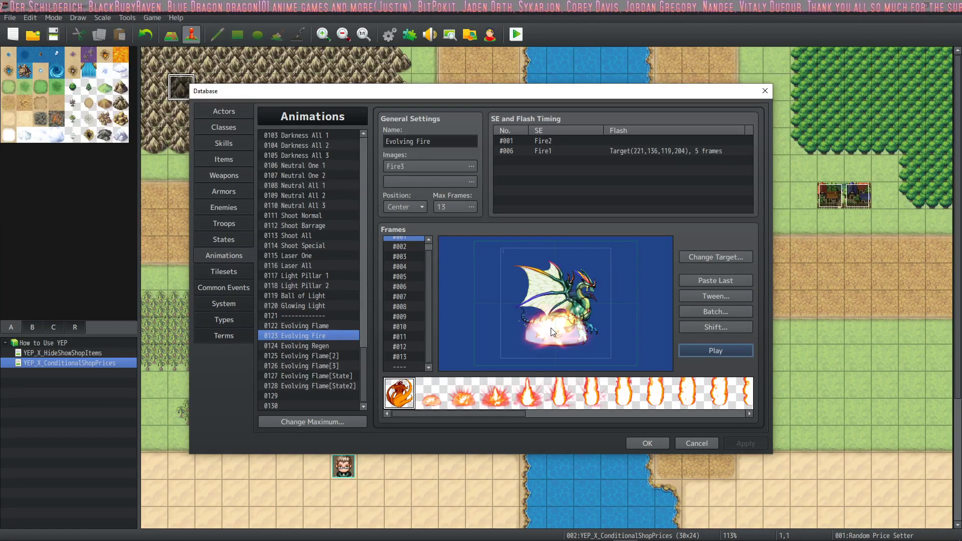
pyautogui.click(314, 347)
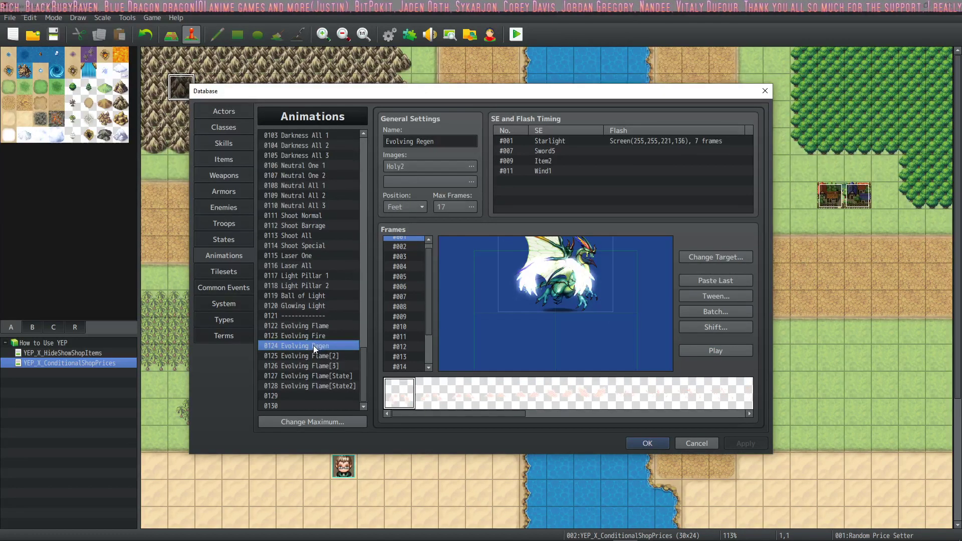
pyautogui.click(704, 354)
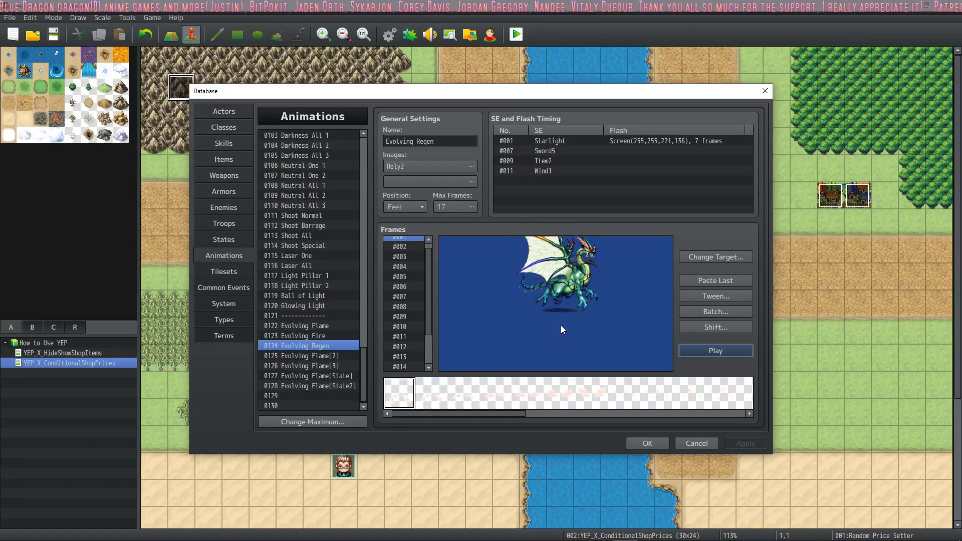
pyautogui.click(731, 352)
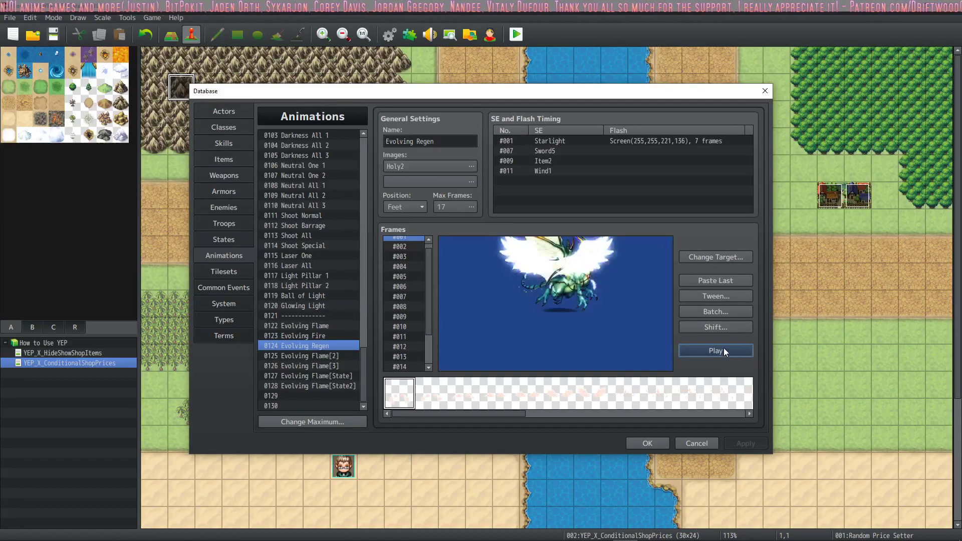
pyautogui.click(715, 352)
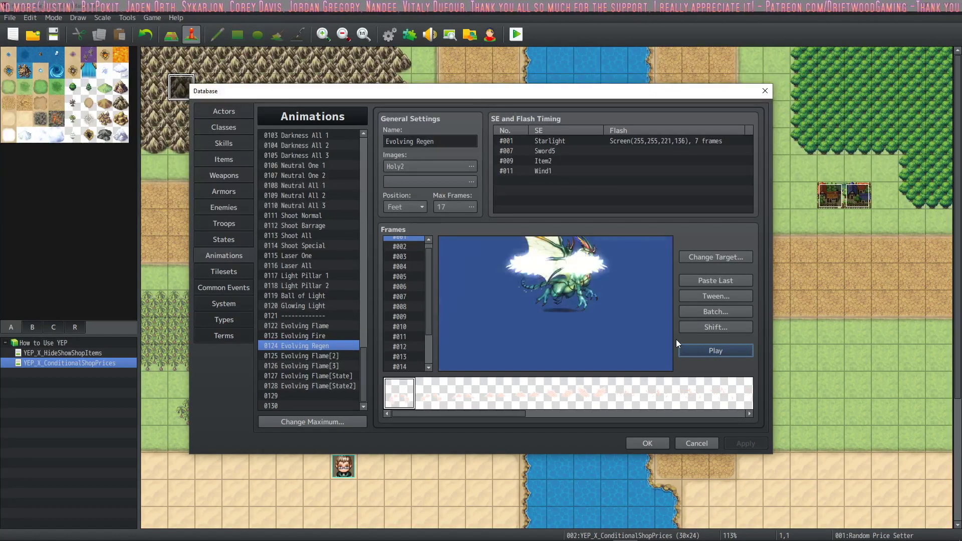
pyautogui.click(741, 354)
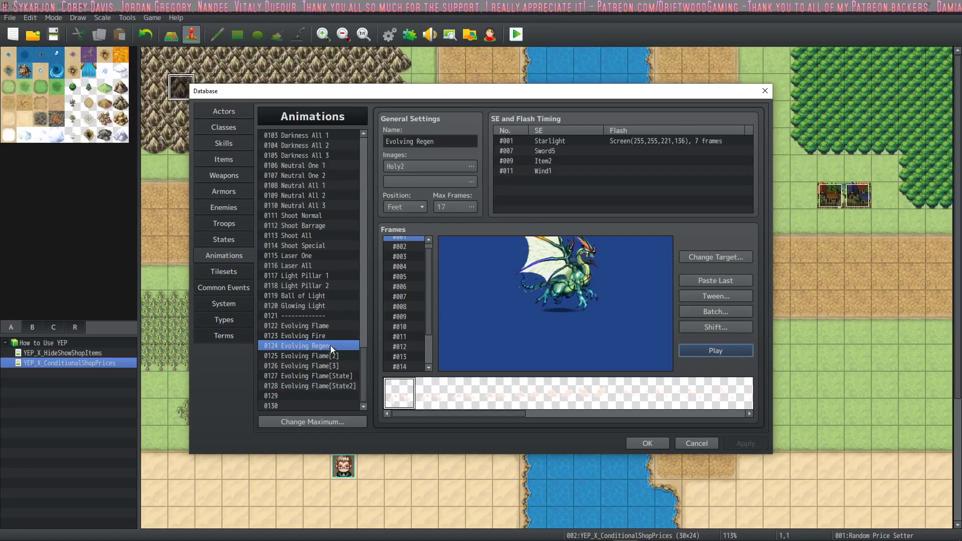
# Preview Evolving Flame[State] and Evolving Flame[State2], checking Batch once without changes
pyautogui.click(349, 376)
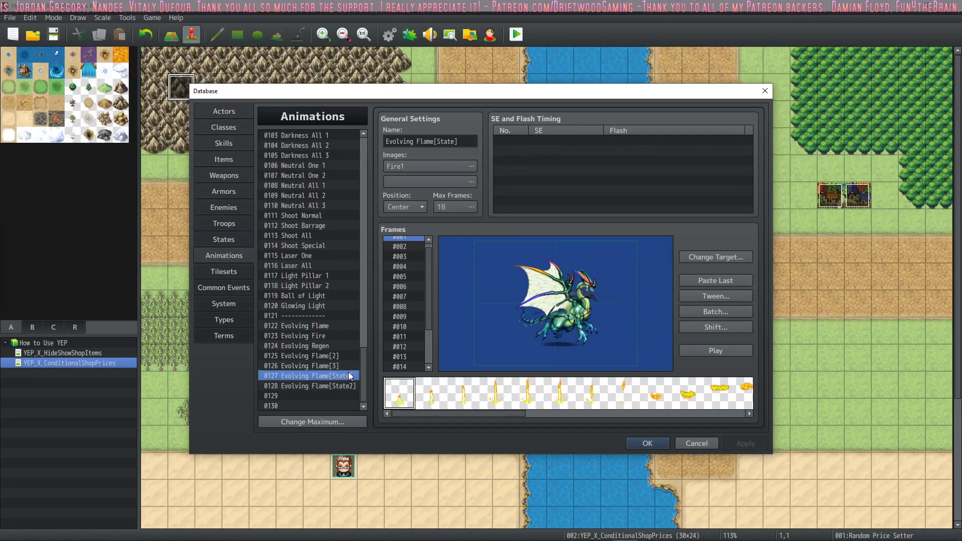
pyautogui.click(726, 314)
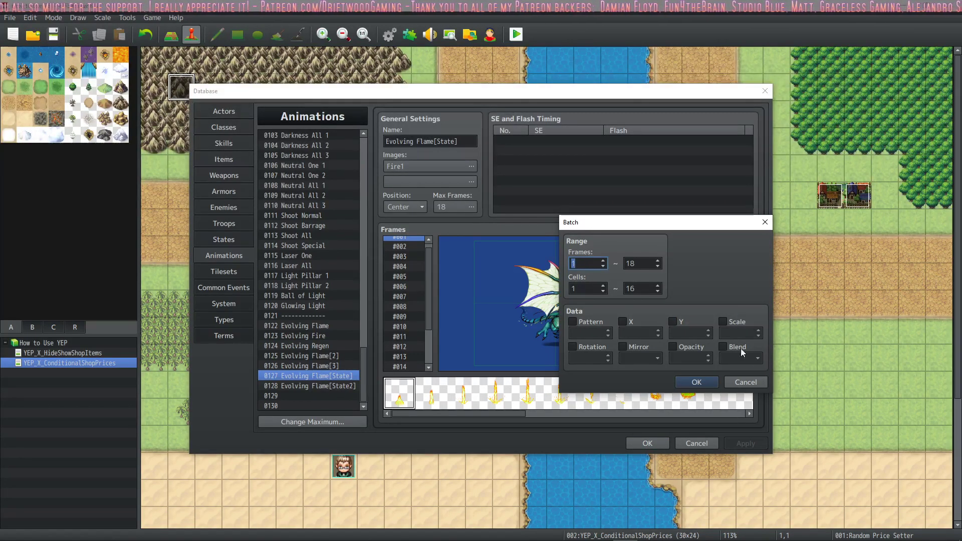
pyautogui.click(744, 381)
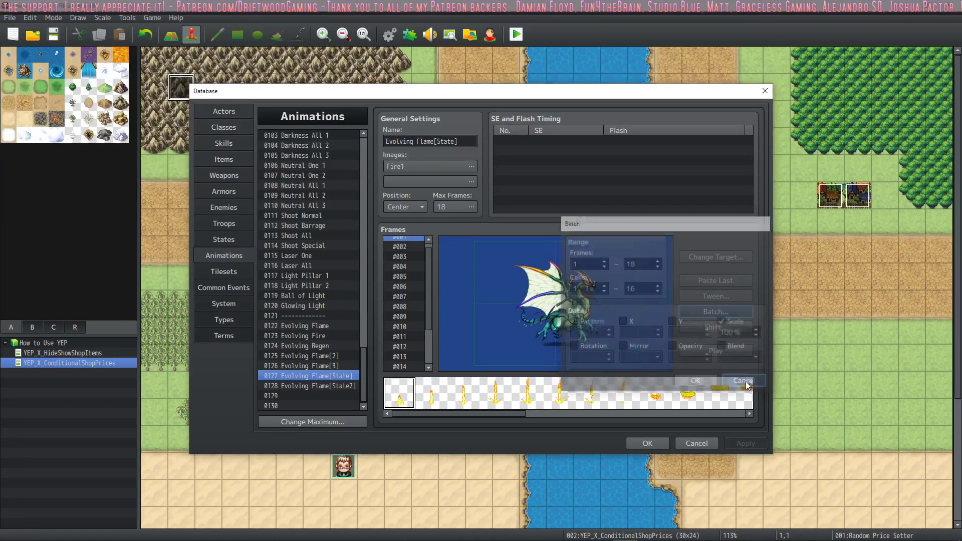
pyautogui.click(719, 351)
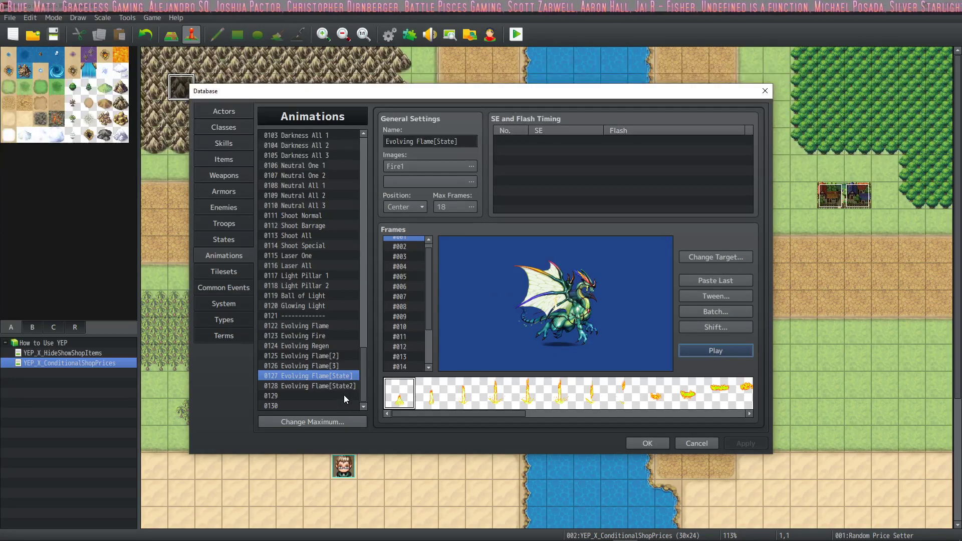
pyautogui.click(712, 352)
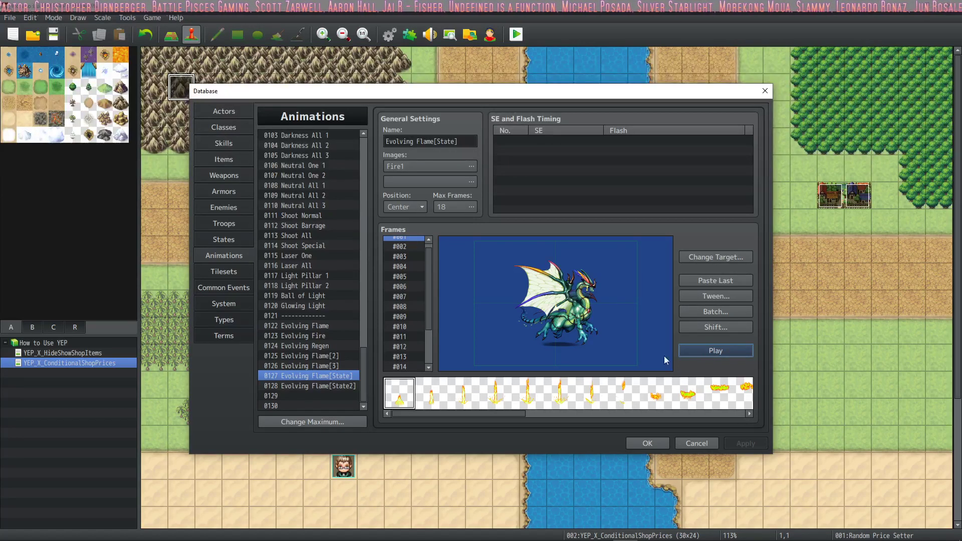
pyautogui.click(308, 386)
pyautogui.click(698, 355)
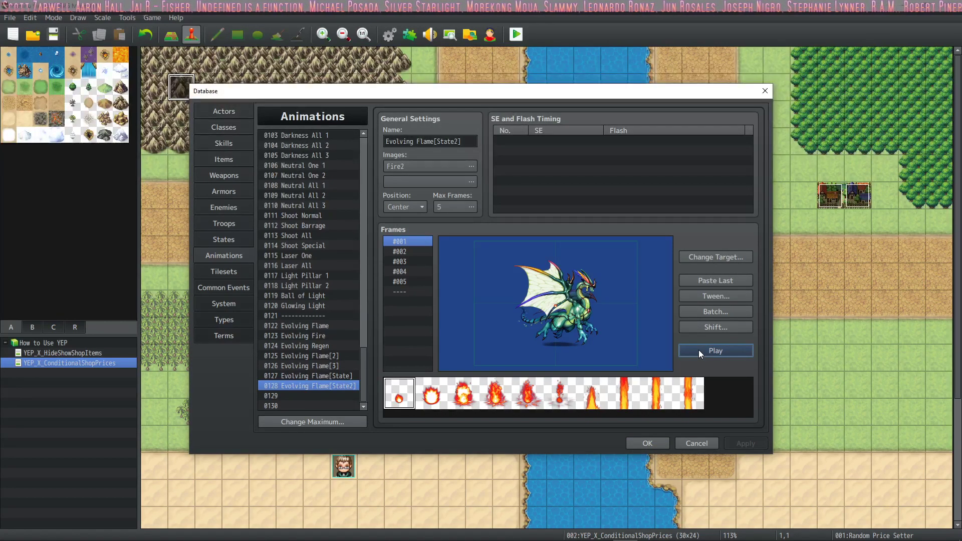
# Save the Database, start a playtest, and accept both the DOT and HOT empowerment prompts
pyautogui.click(646, 439)
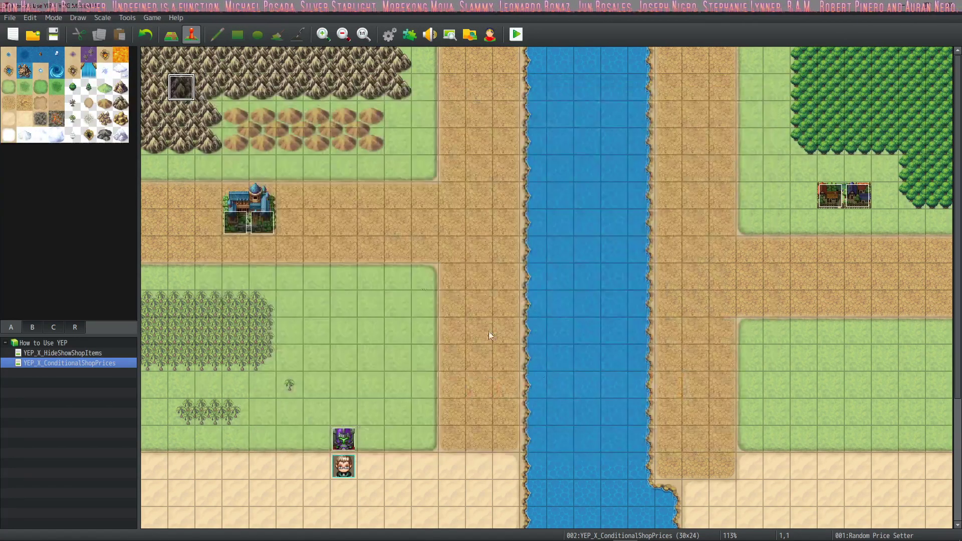
pyautogui.click(514, 39)
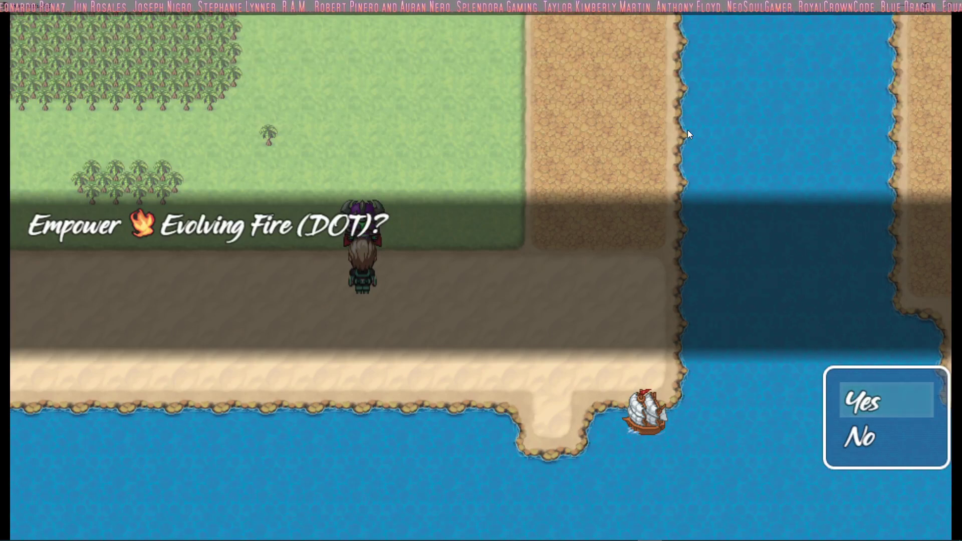
pyautogui.press('Return')
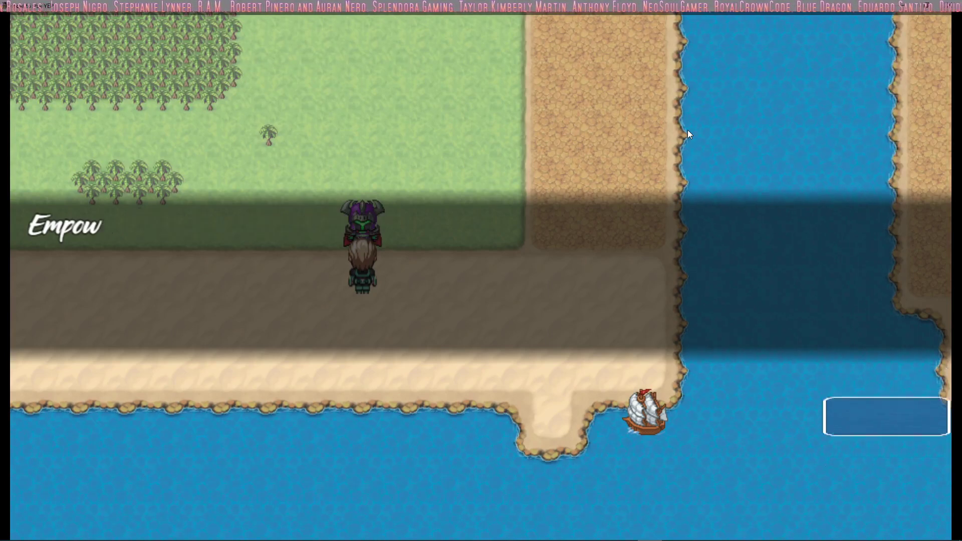
pyautogui.press('Return')
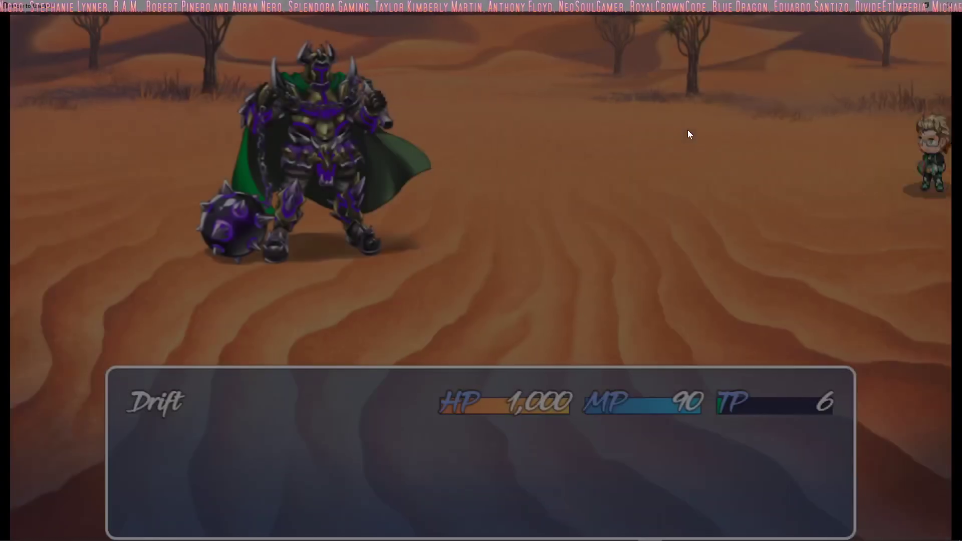
# Have Drift cast Evolving Fire on Thanos over the opening turns of battle
pyautogui.press('Down')
pyautogui.press('Return')
pyautogui.press('Right')
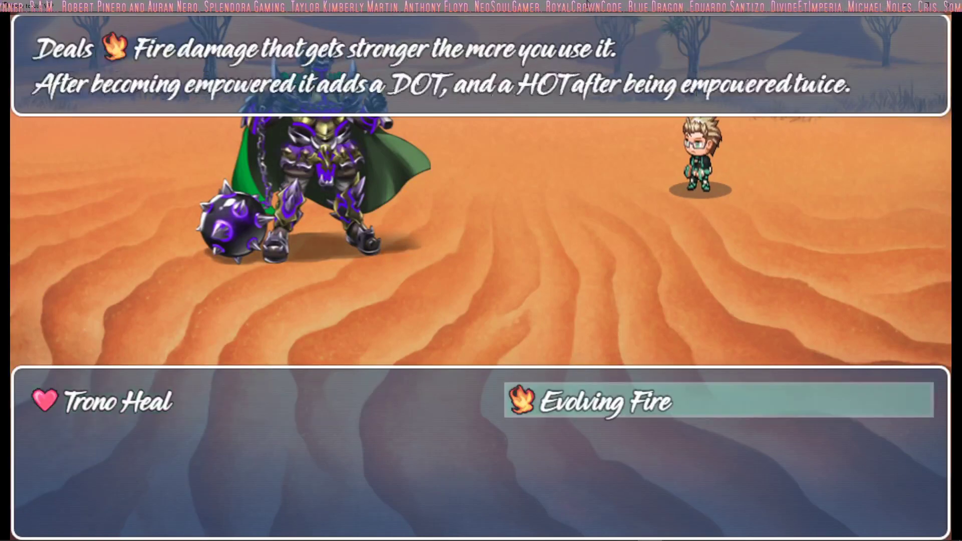
pyautogui.press('Return')
pyautogui.press('Return')
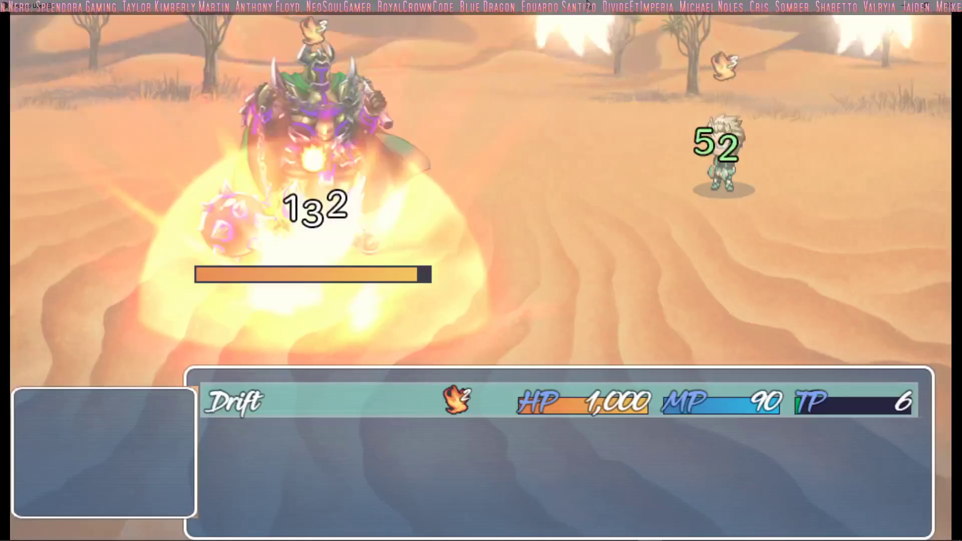
pyautogui.press('Down')
pyautogui.press('Return')
pyautogui.press('Return')
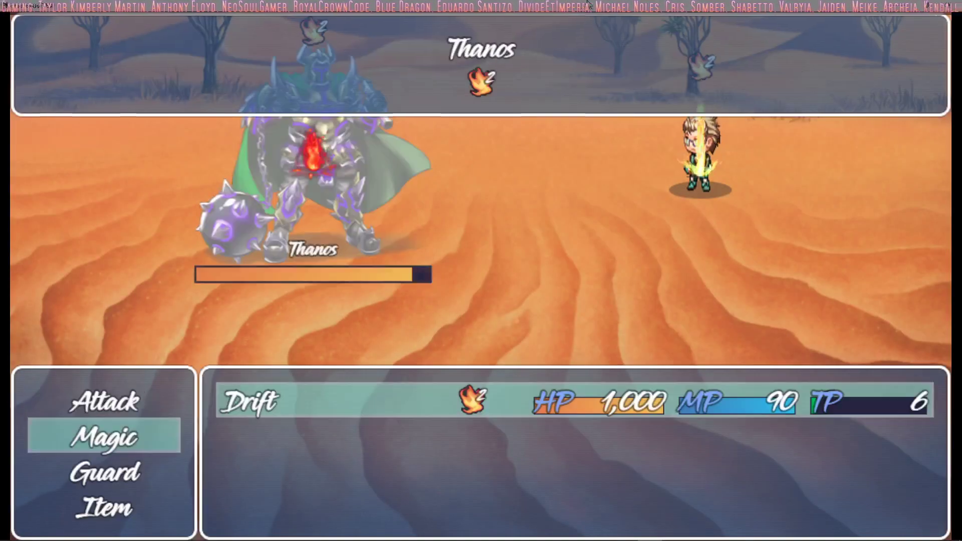
pyautogui.press('Return')
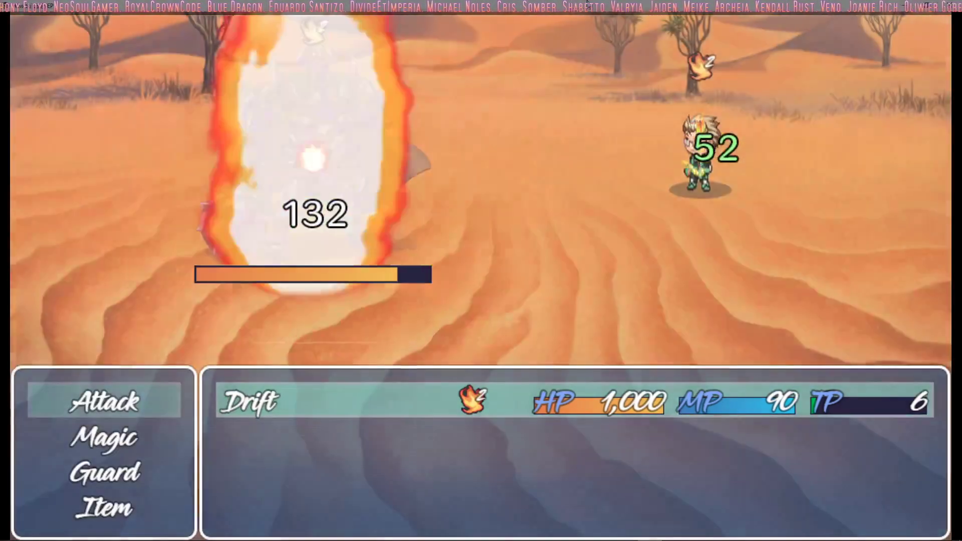
pyautogui.press('Down')
pyautogui.press('Return')
pyautogui.press('Return')
pyautogui.press('Return')
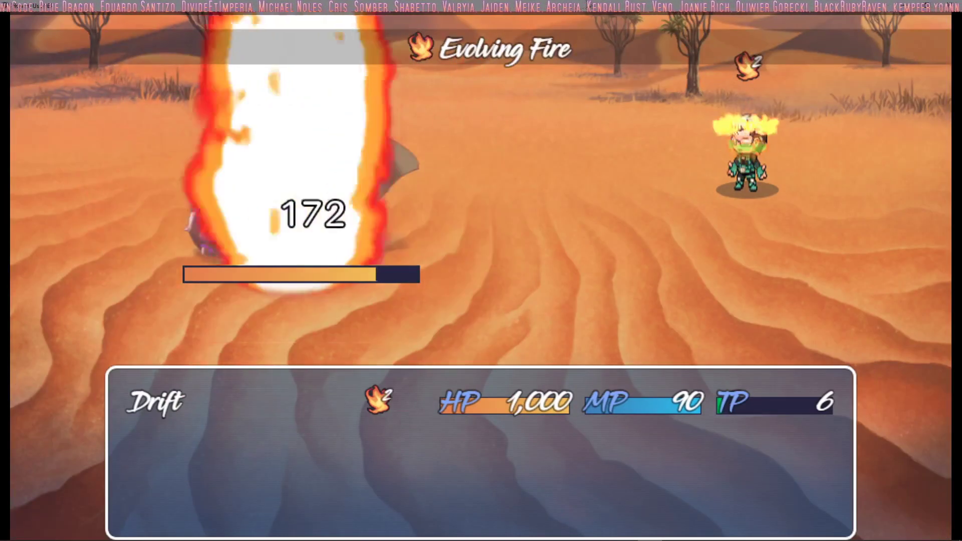
pyautogui.press('Down')
pyautogui.press('Return')
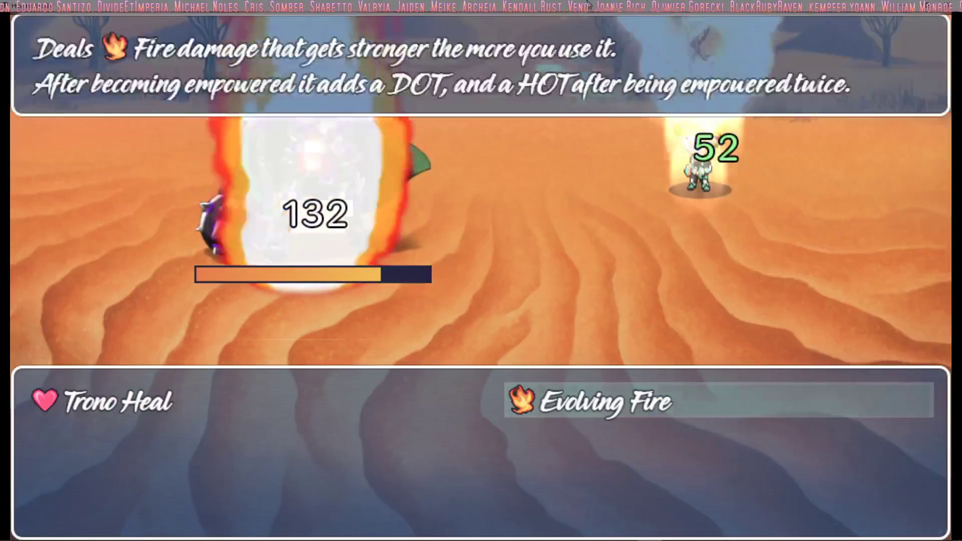
pyautogui.press('Return')
pyautogui.press('Return')
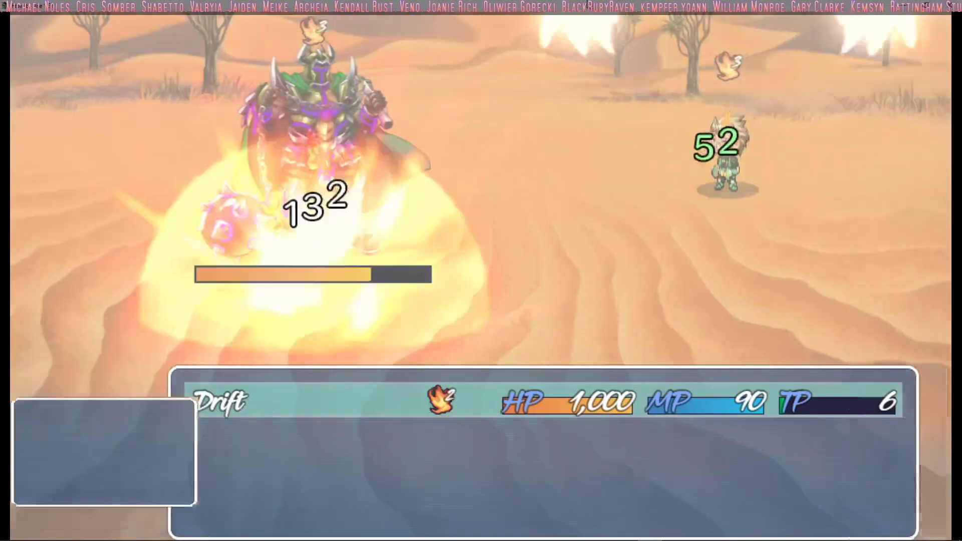
pyautogui.press('Return')
pyautogui.press('Return')
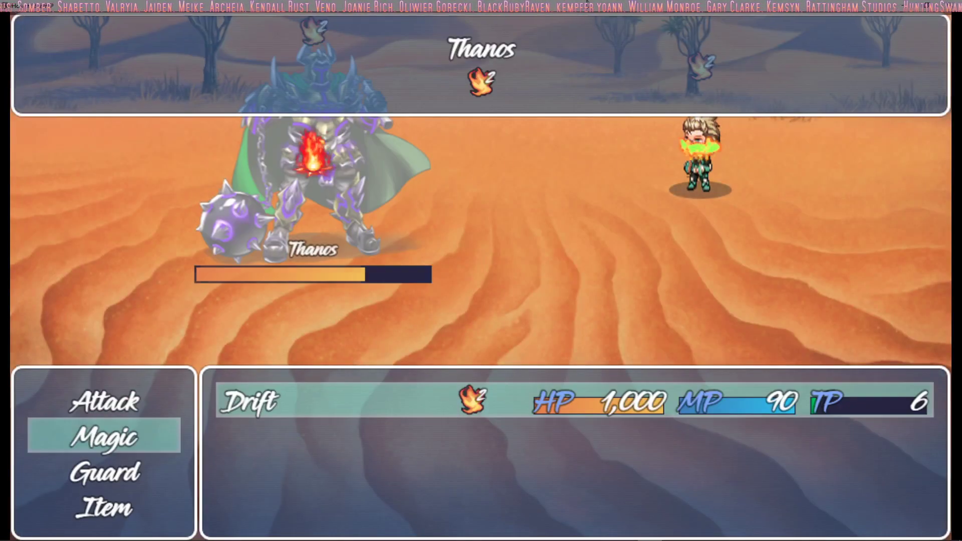
pyautogui.press('Return')
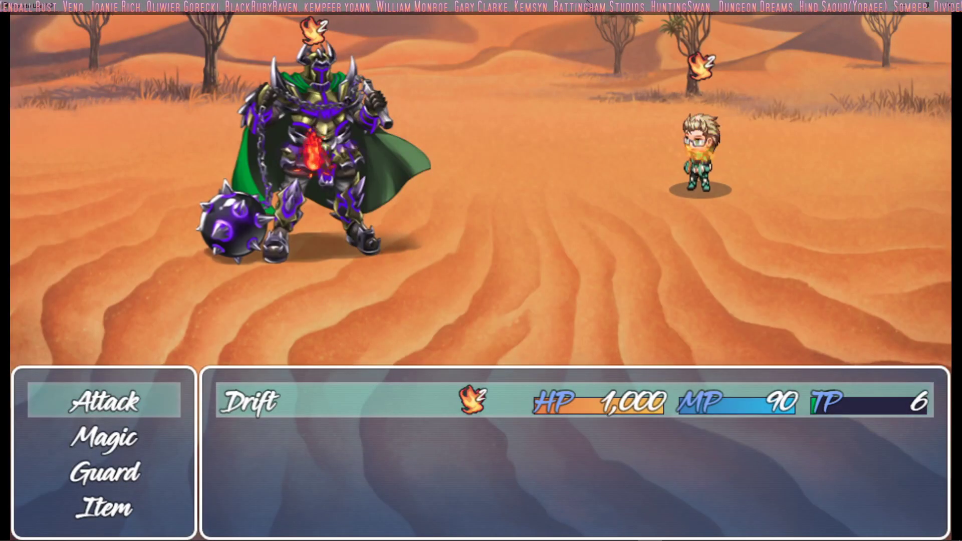
pyautogui.press('Return')
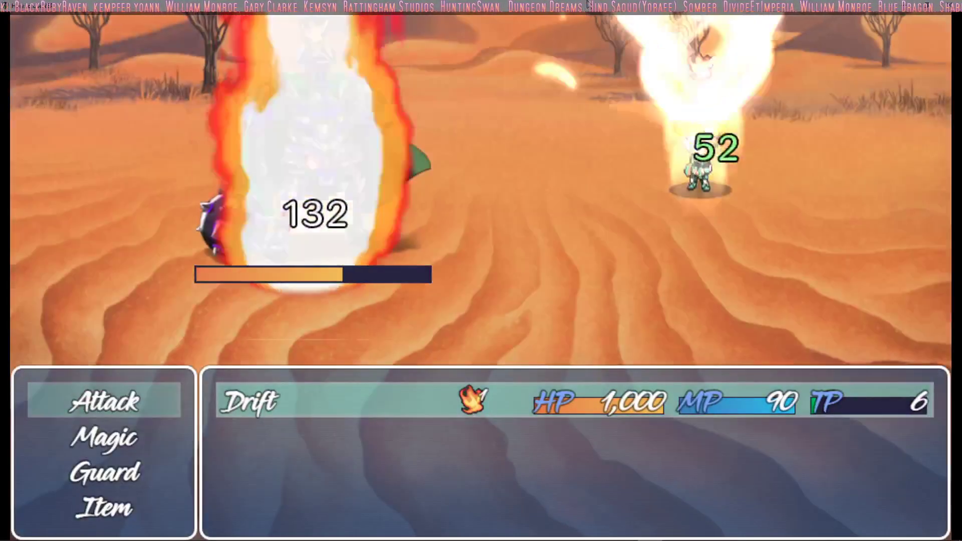
# Keep casting Evolving Fire on Thanos each turn as hits grow to 180 damage
pyautogui.press('Down')
pyautogui.press('Return')
pyautogui.press('Return')
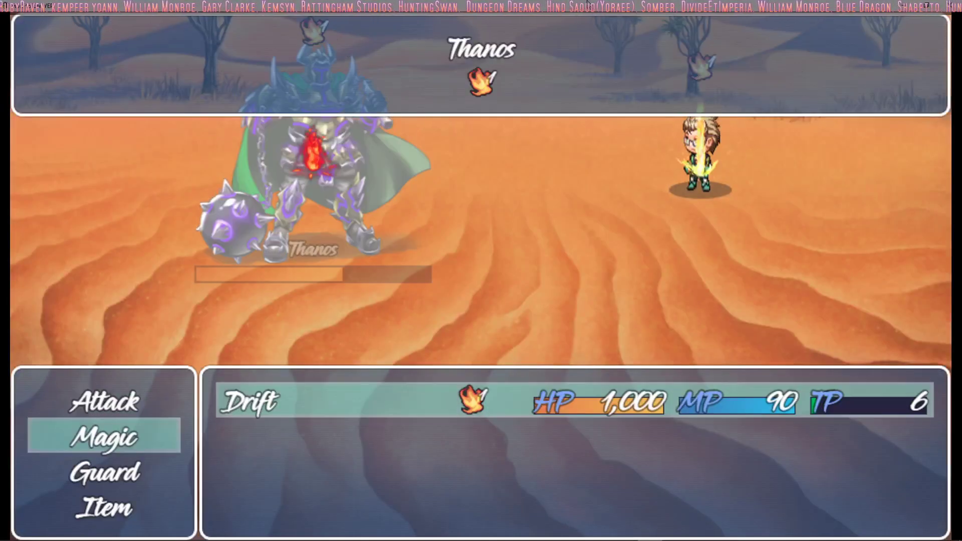
pyautogui.press('Return')
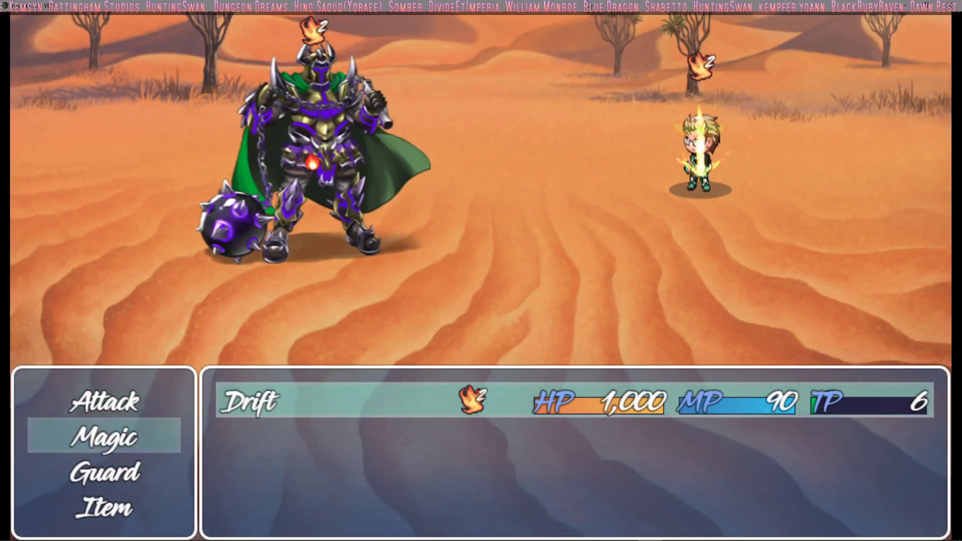
pyautogui.press('Return')
pyautogui.press('Return')
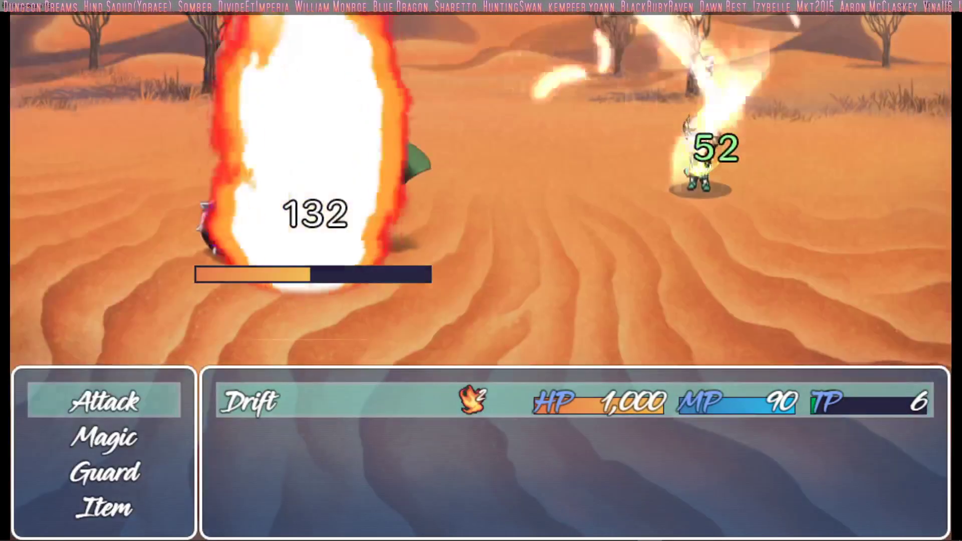
pyautogui.press('Down')
pyautogui.press('Return')
pyautogui.press('Return')
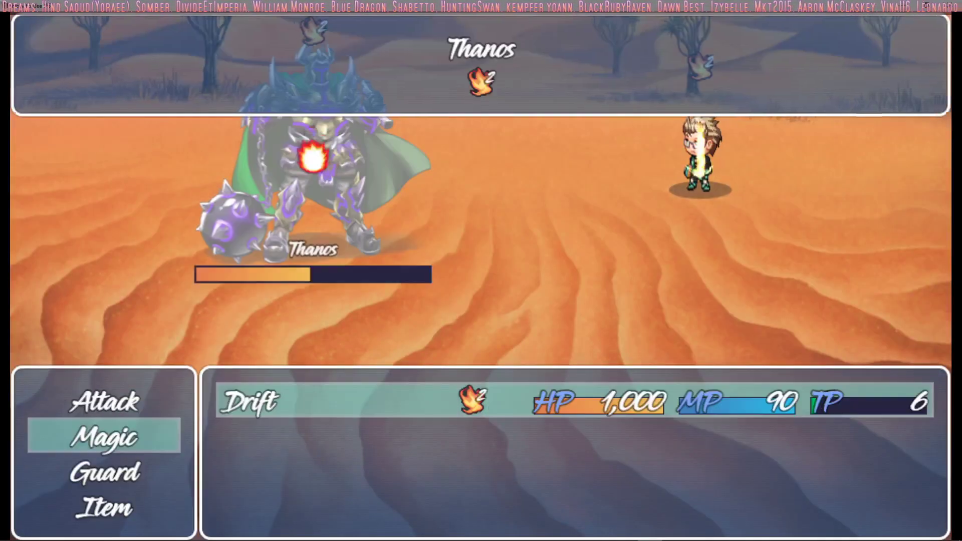
pyautogui.press('Return')
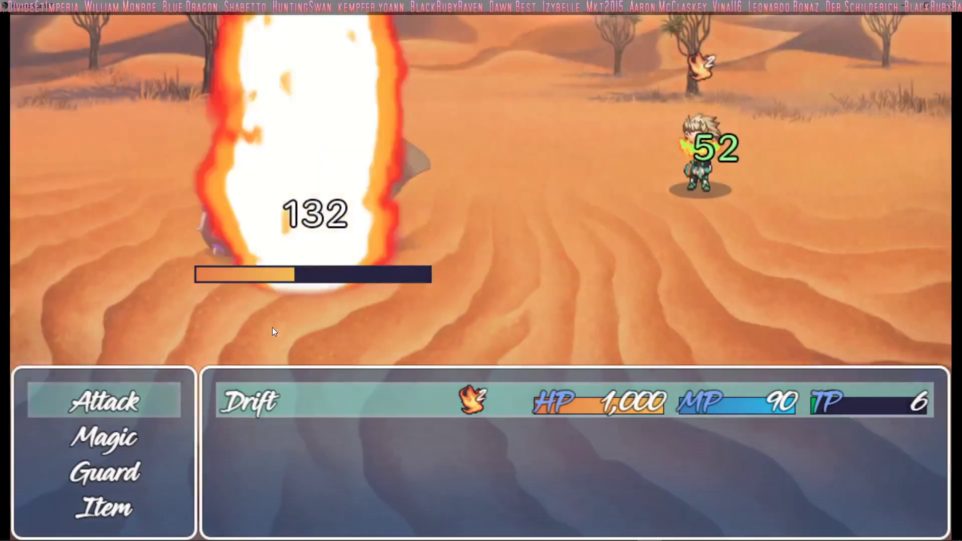
pyautogui.press('Down')
pyautogui.press('Return')
pyautogui.press('Return')
pyautogui.press('Return')
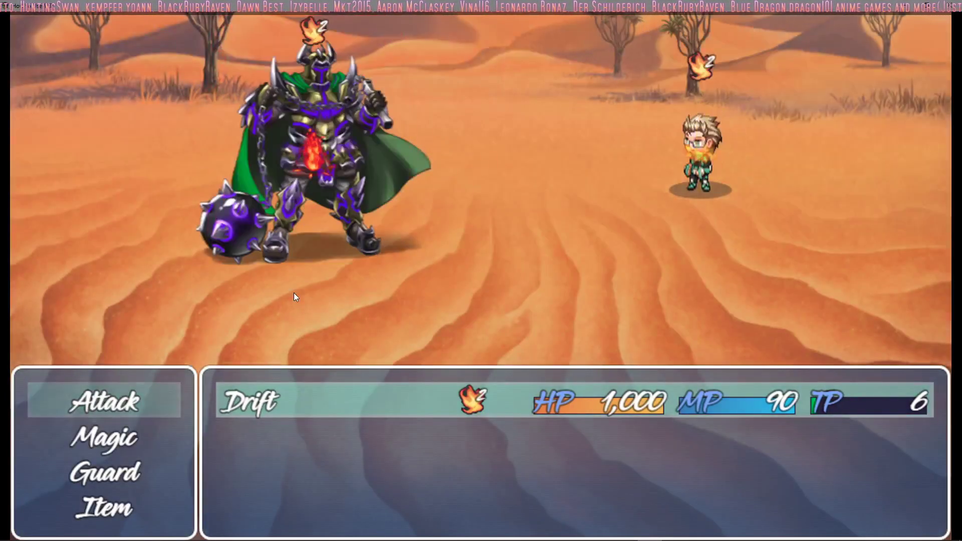
pyautogui.press('Down')
pyautogui.press('Return')
pyautogui.press('Return')
pyautogui.press('Return')
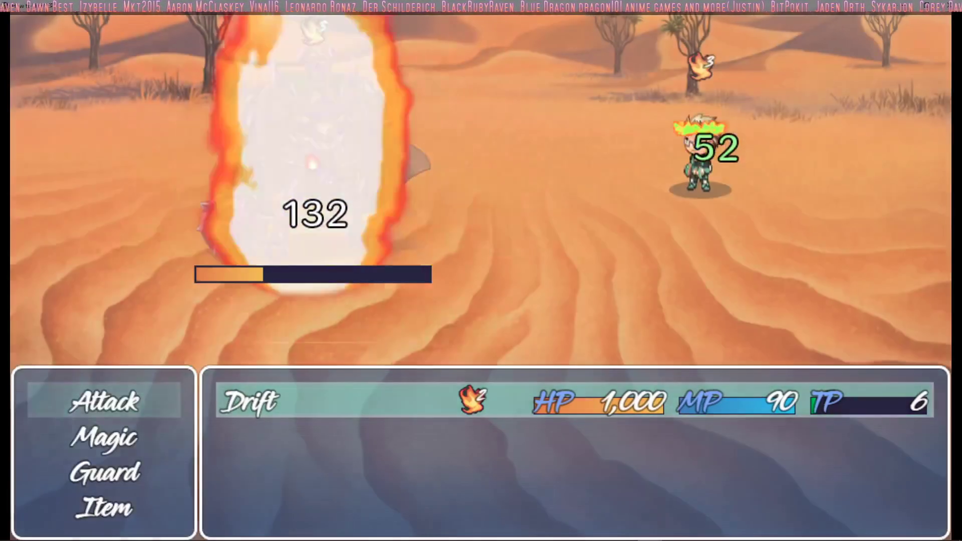
pyautogui.press('Down')
pyautogui.press('Return')
pyautogui.press('Return')
pyautogui.press('Return')
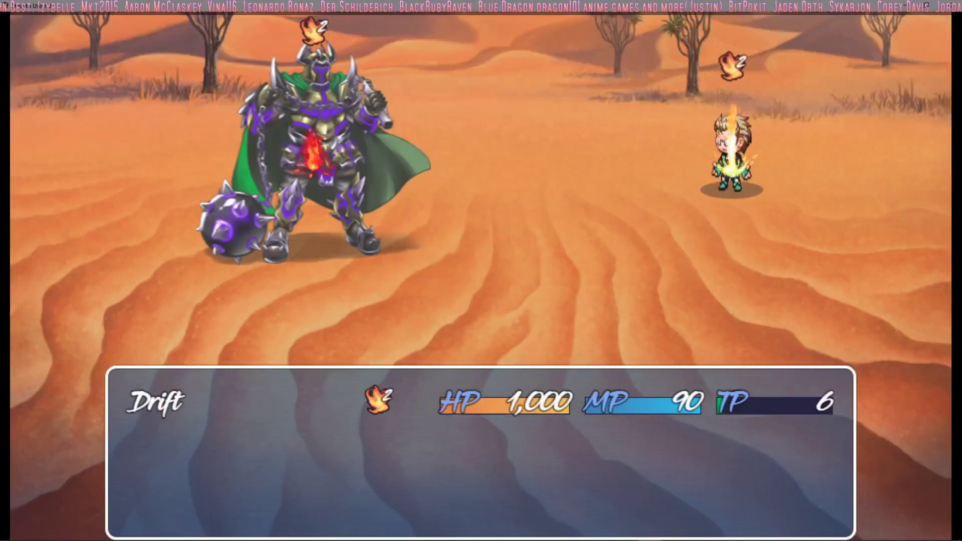